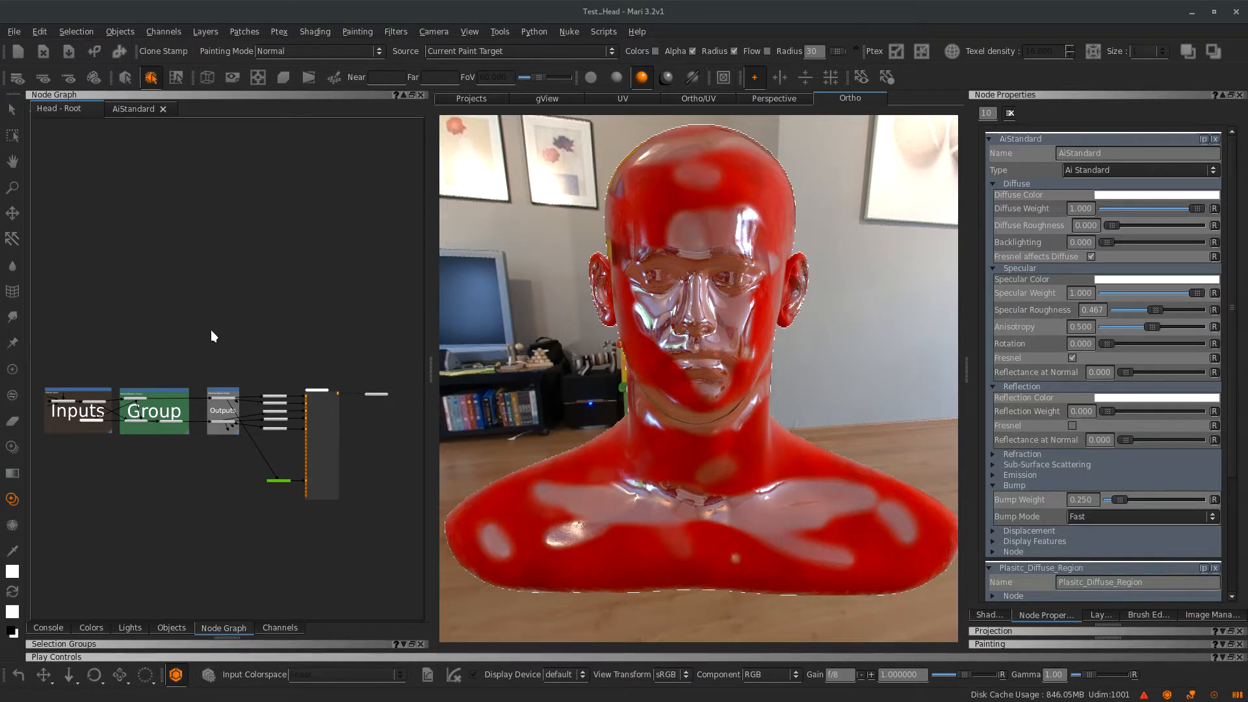
Examine the node network from the shared inputs through the material region groups and outputs to the AiStandard shader, and view the head from the side
scroll(166, 365, "up", 10)
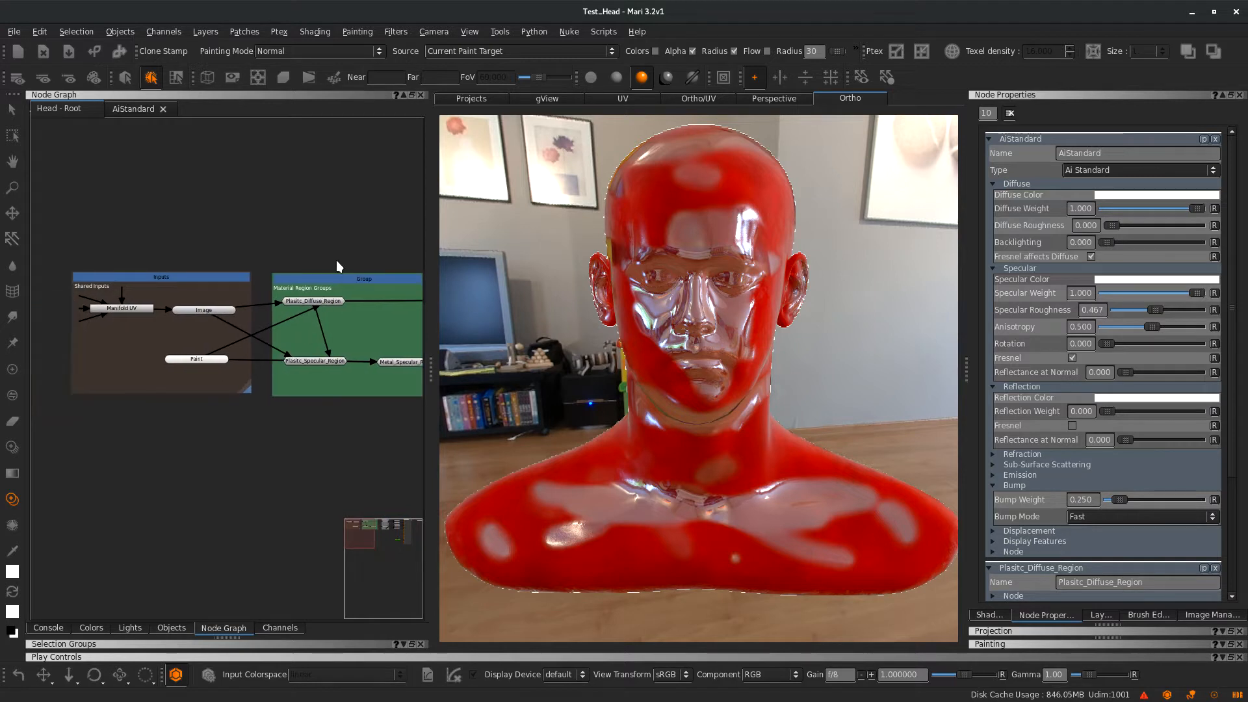
middle_click_drag(350, 233, 216, 229)
scroll(280, 258, "up", 1)
scroll(267, 258, "up", 1)
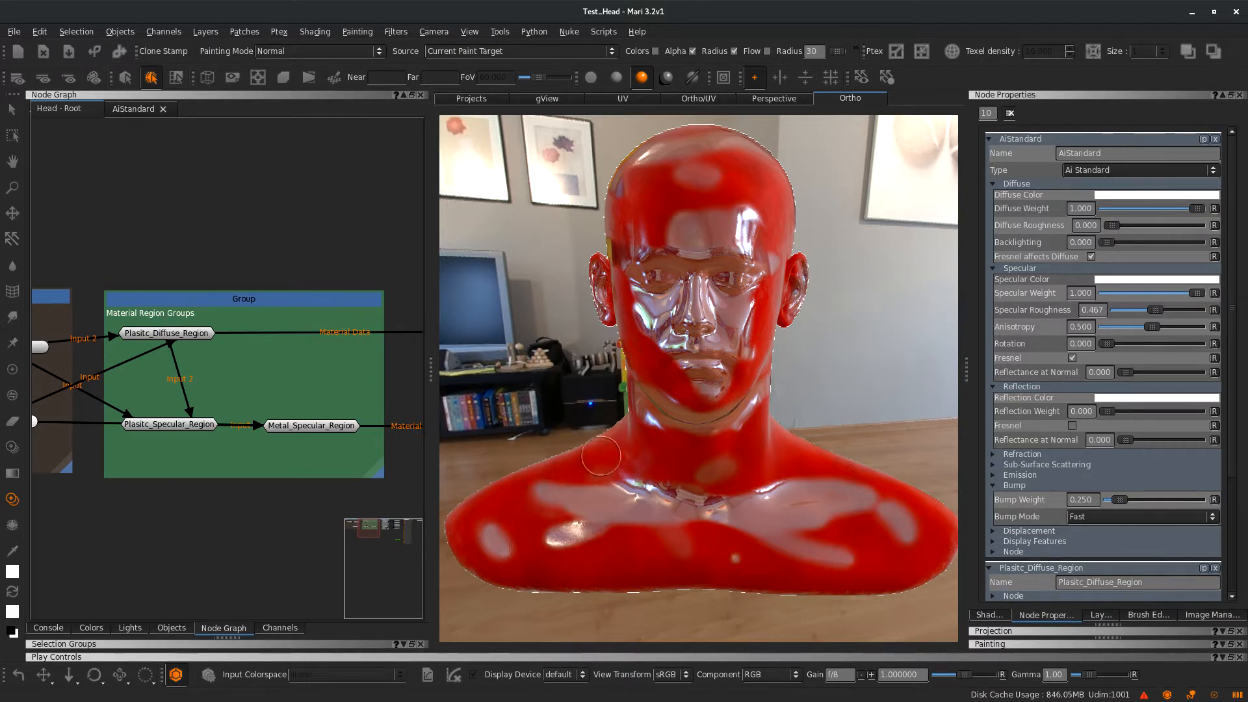
left_click_drag(661, 492, 853, 521, "alt")
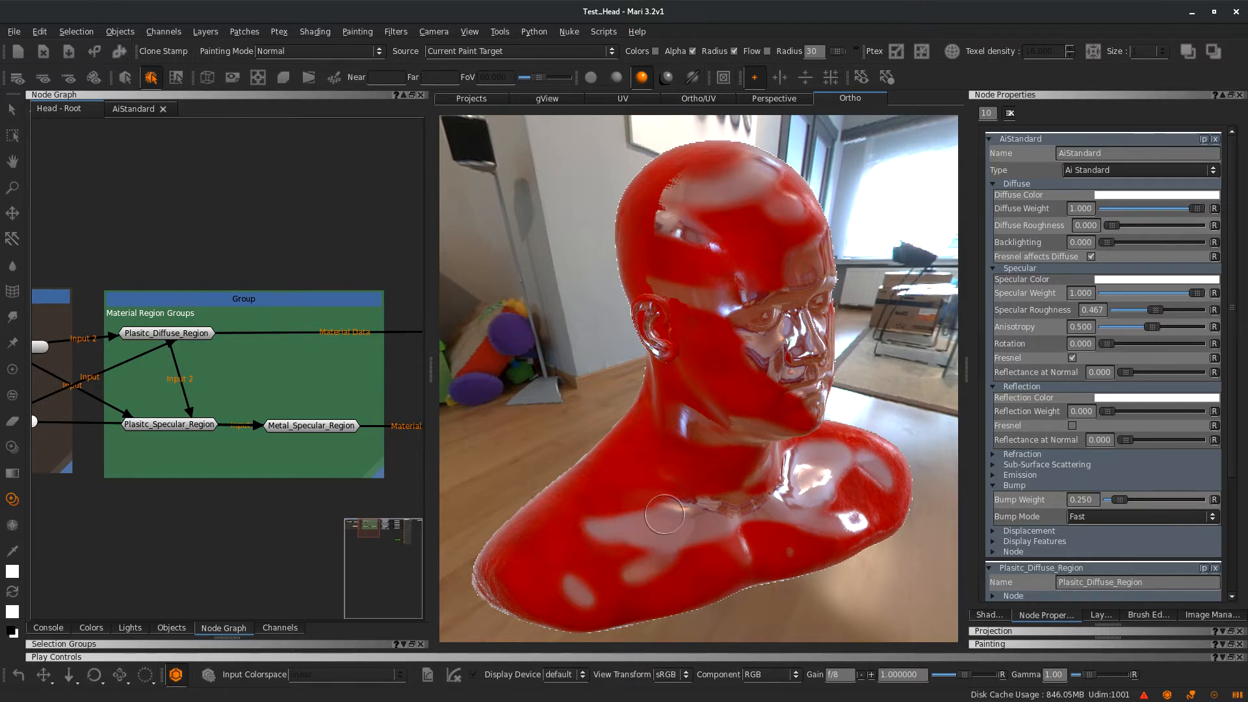
middle_click_drag(255, 470, 150, 457)
scroll(285, 463, "down", 4)
middle_click_drag(245, 467, 313, 465)
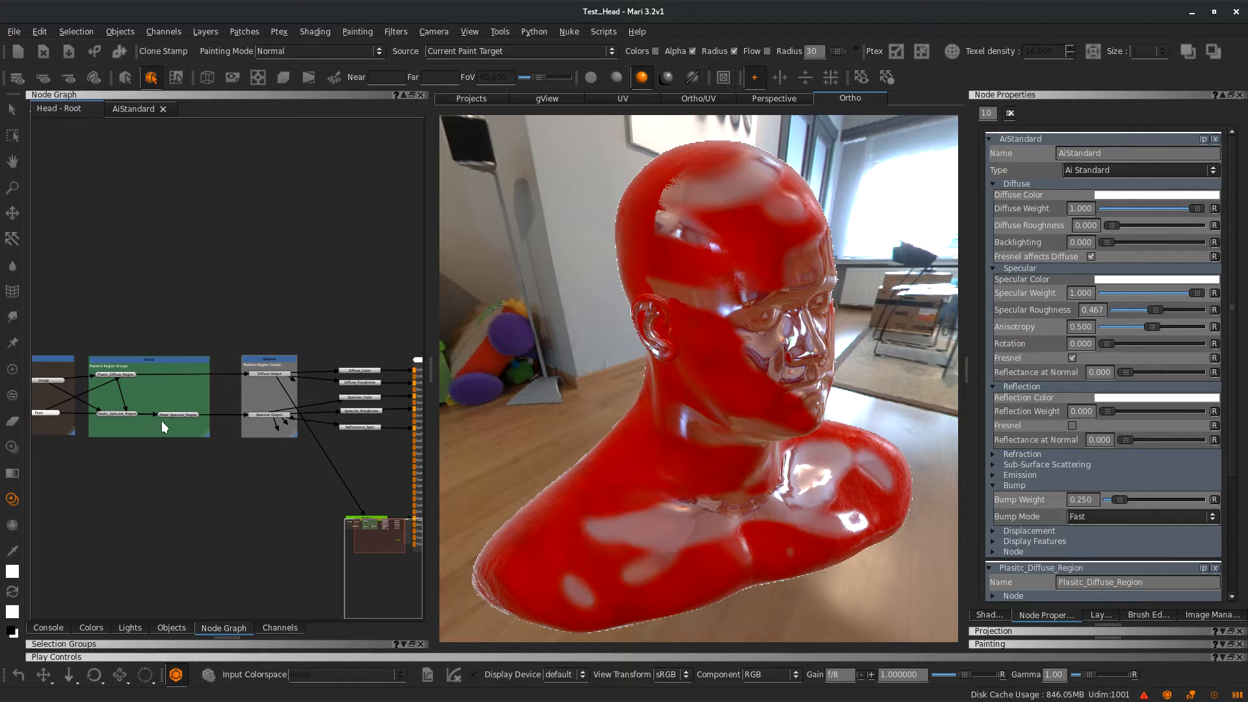
scroll(263, 446, "up", 2)
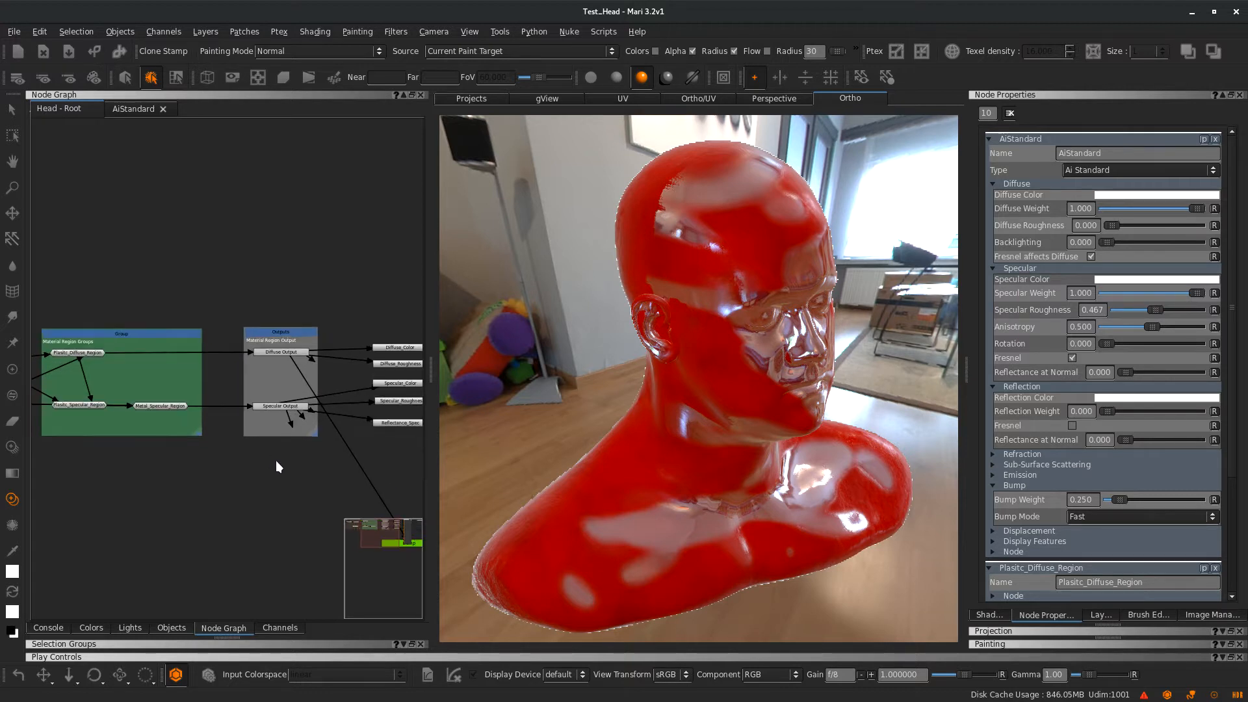
middle_click_drag(279, 445, 379, 436)
scroll(213, 436, "up", 2)
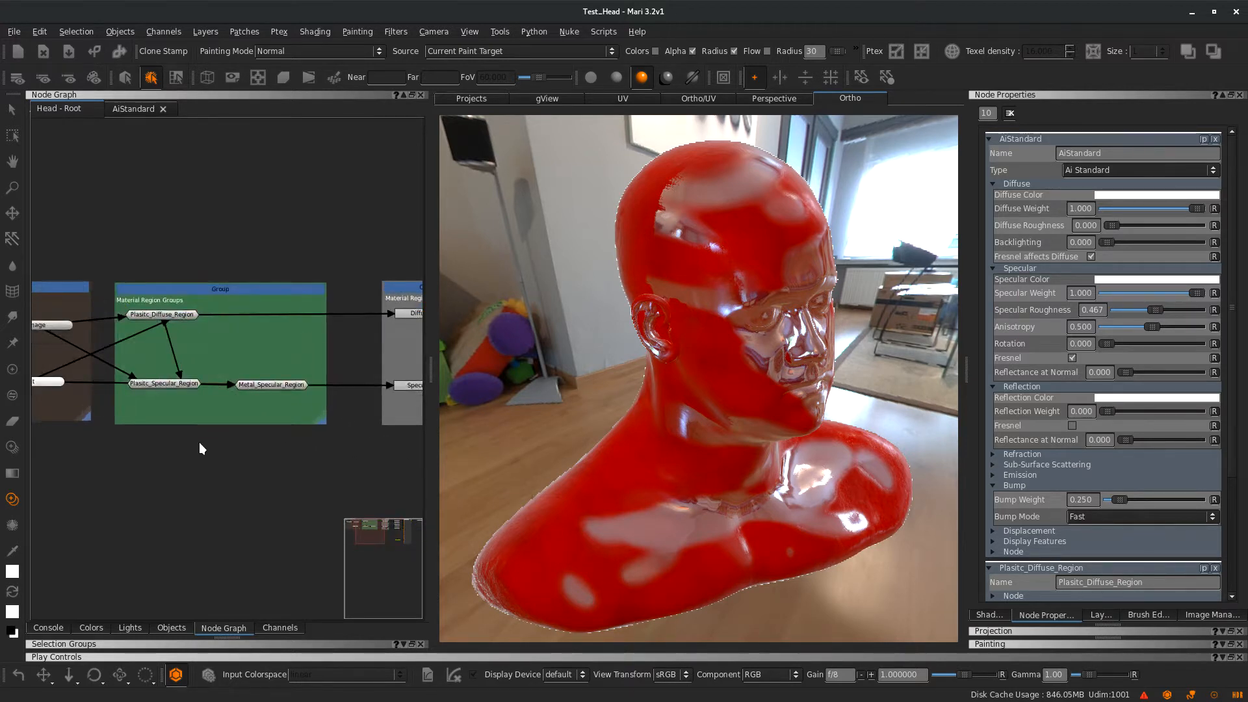
middle_click_drag(200, 443, 255, 466)
scroll(253, 465, "up", 1)
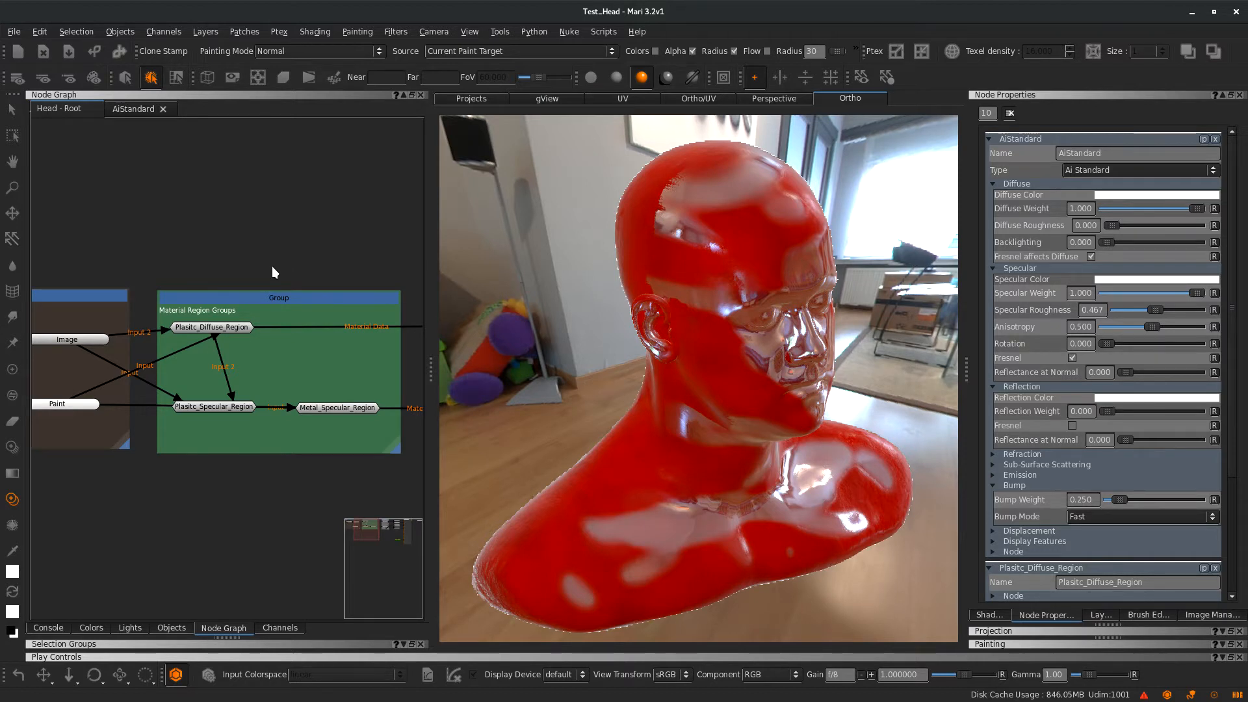
mouse_move(282, 268)
middle_mouse_down()
mouse_move(168, 243)
mouse_move(138, 249)
middle_mouse_up()
middle_click_drag(304, 251, 82, 248)
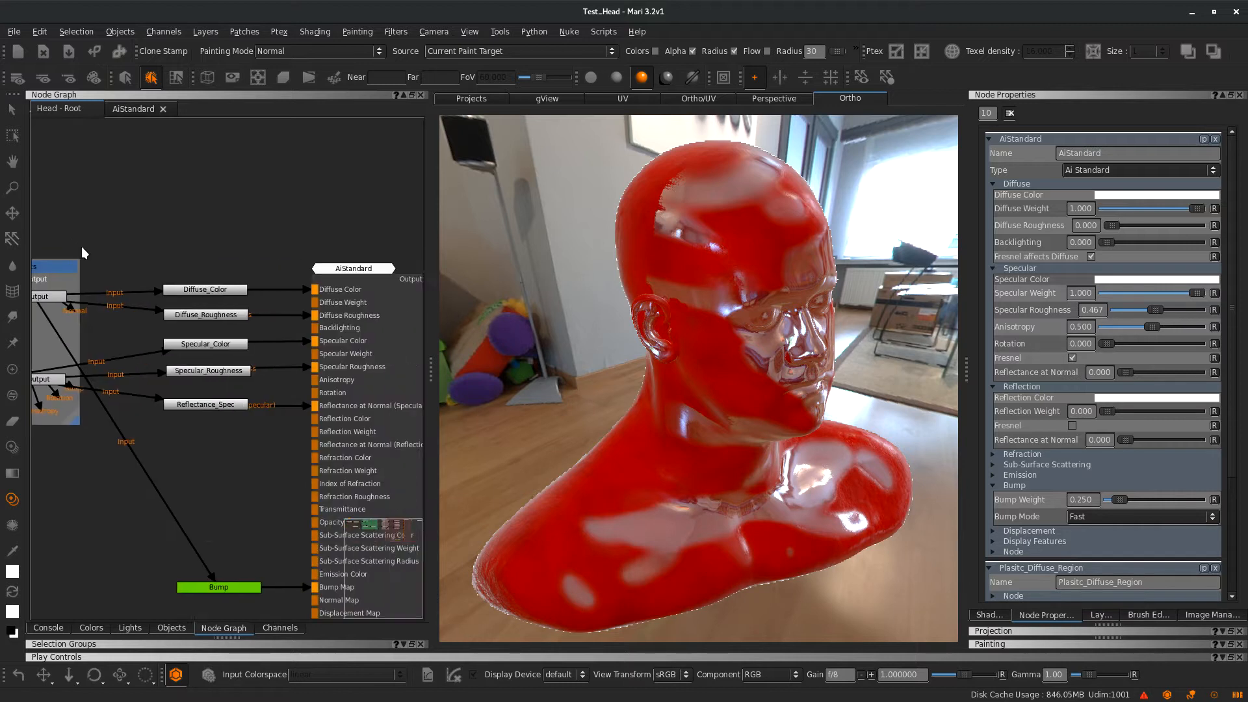
middle_click_drag(263, 243, 215, 217)
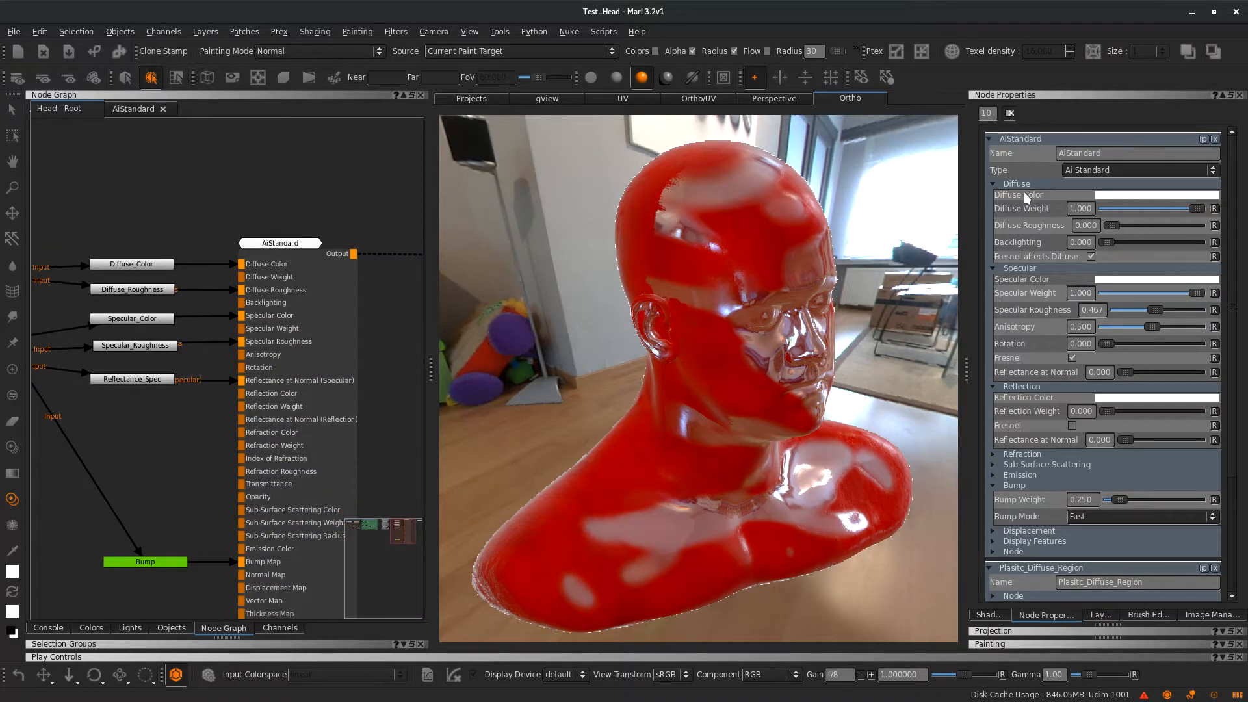
Clear all open node entries, including AiStandard and Bump, from the node properties
left_click(1005, 138)
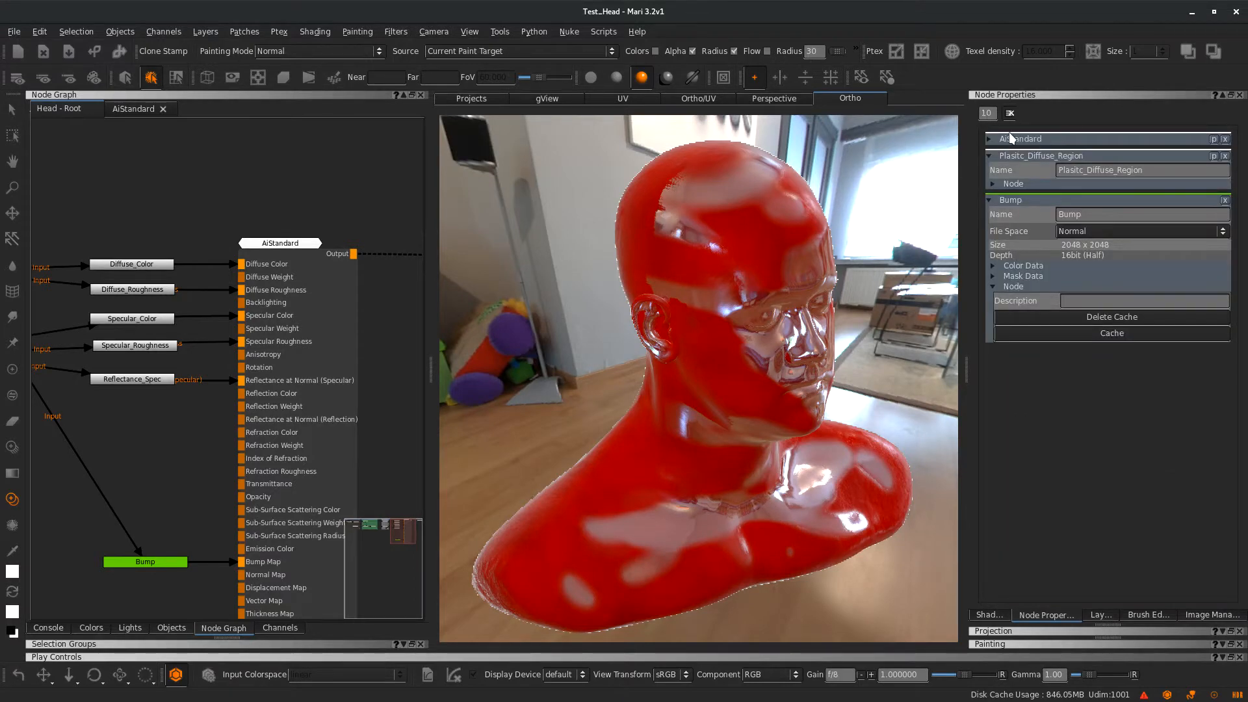
left_click(1015, 136)
left_click(1010, 113)
Examine how the Diffuse Output and Specular Output nodes feed the shader channels and Bump node, and trace them back to the region groups
middle_click_drag(140, 219, 318, 182)
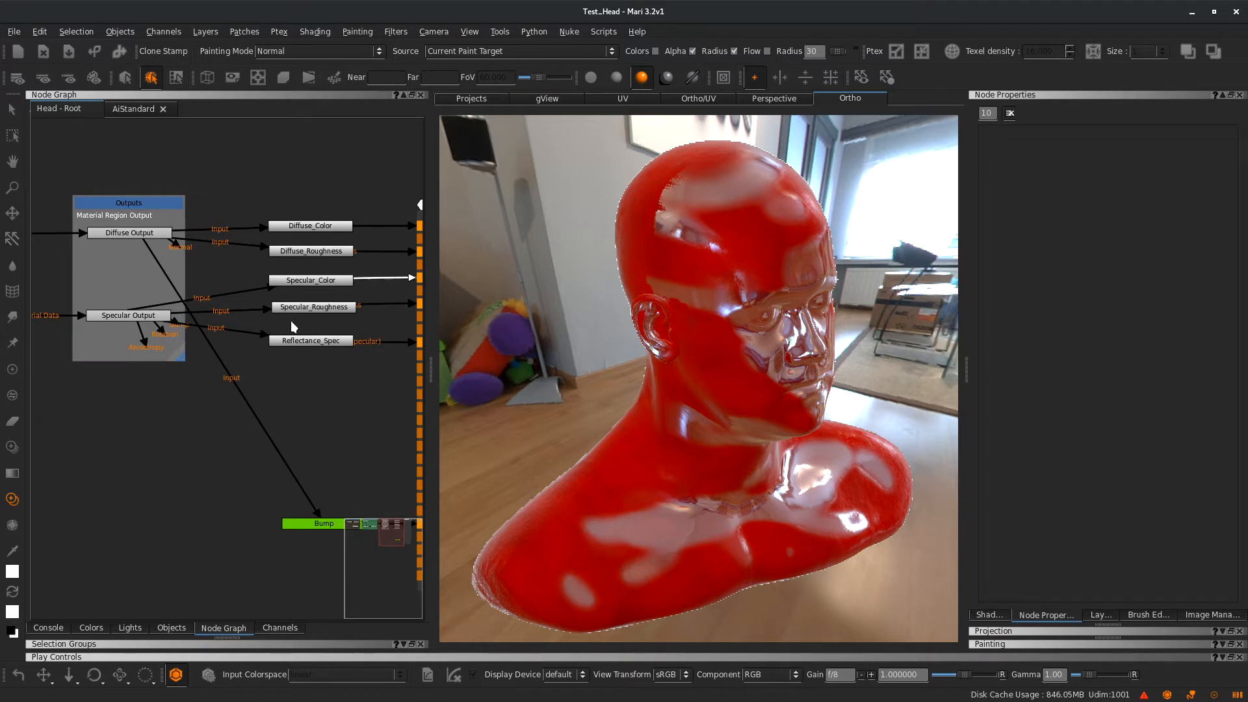
middle_click_drag(295, 401, 266, 328)
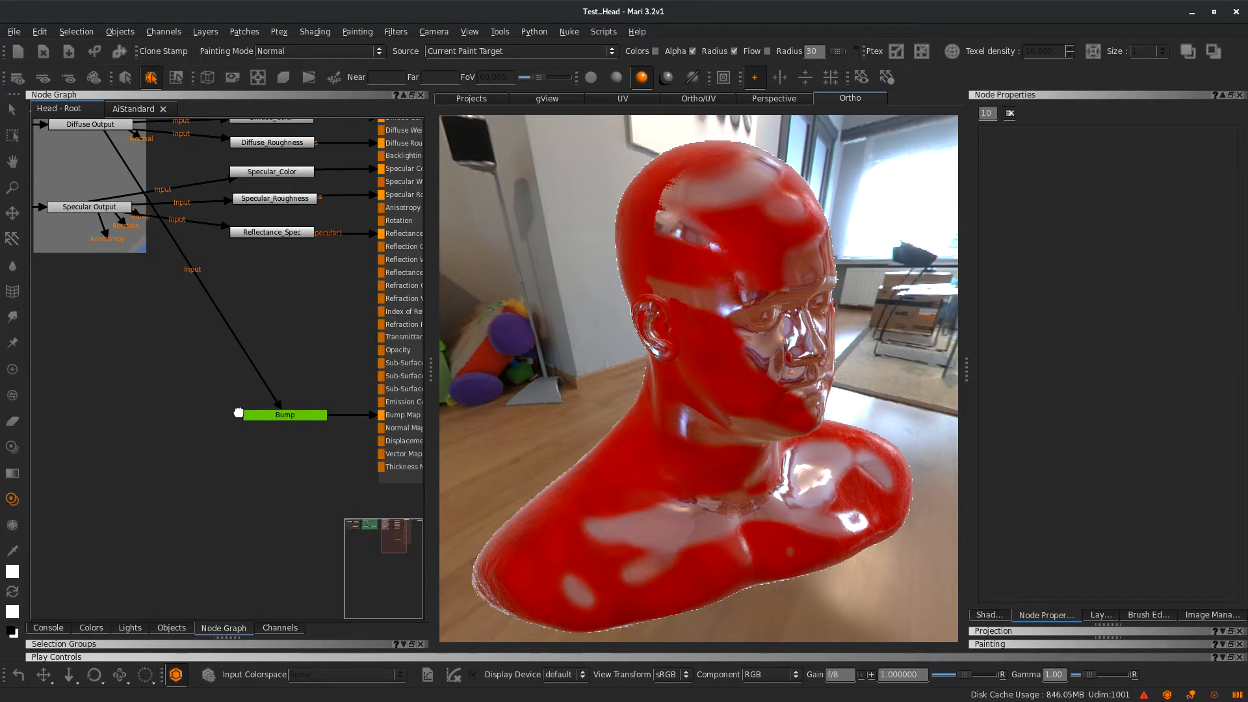
middle_click_drag(159, 358, 313, 483)
middle_click_drag(224, 473, 298, 524)
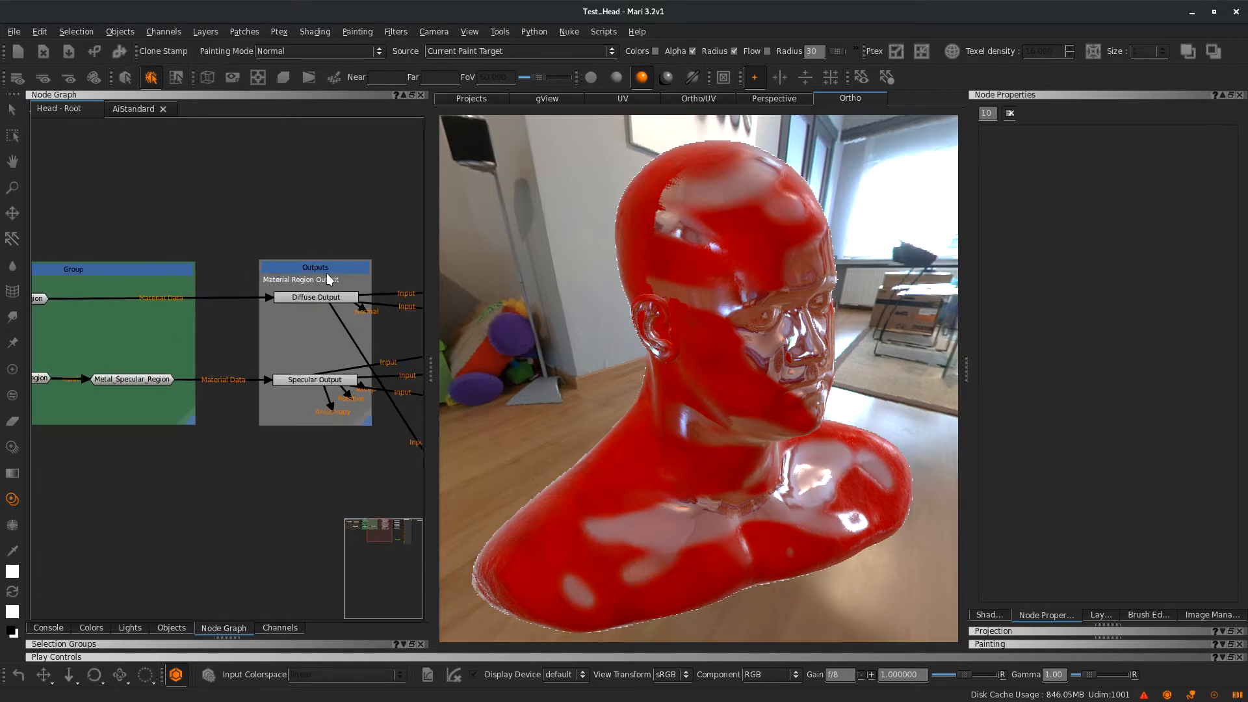
scroll(287, 276, "up", 2)
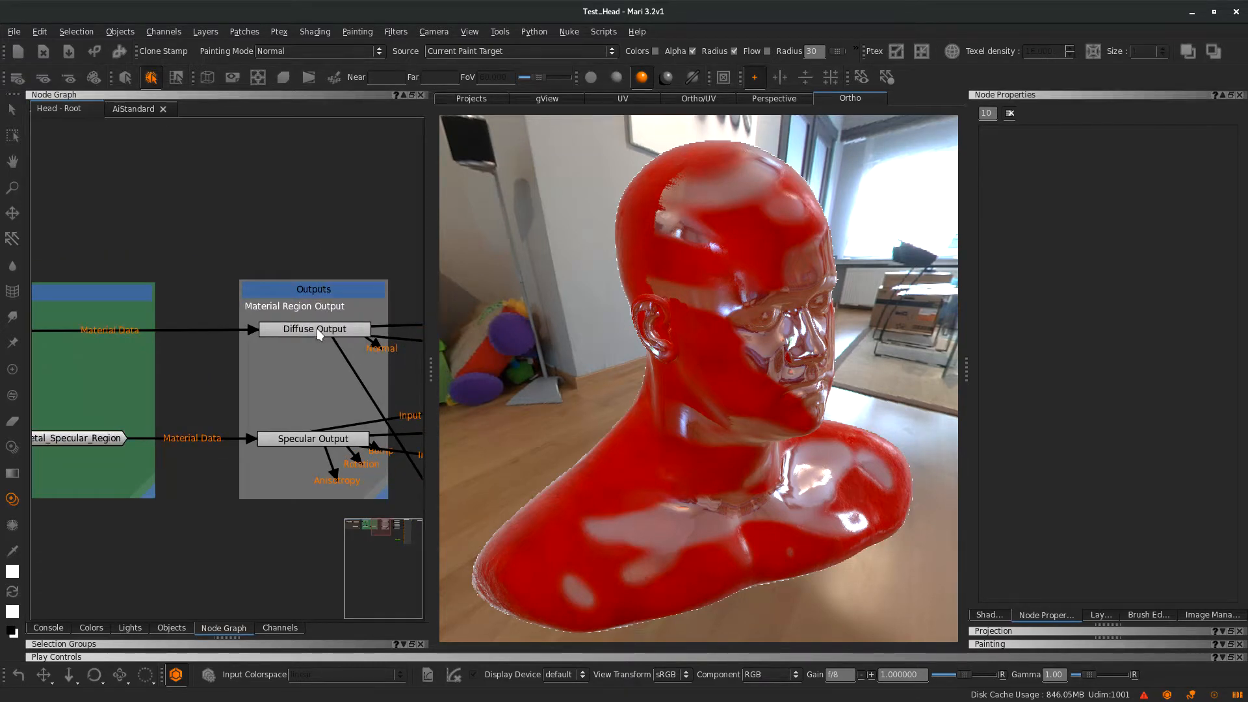
middle_click_drag(293, 265, 190, 225)
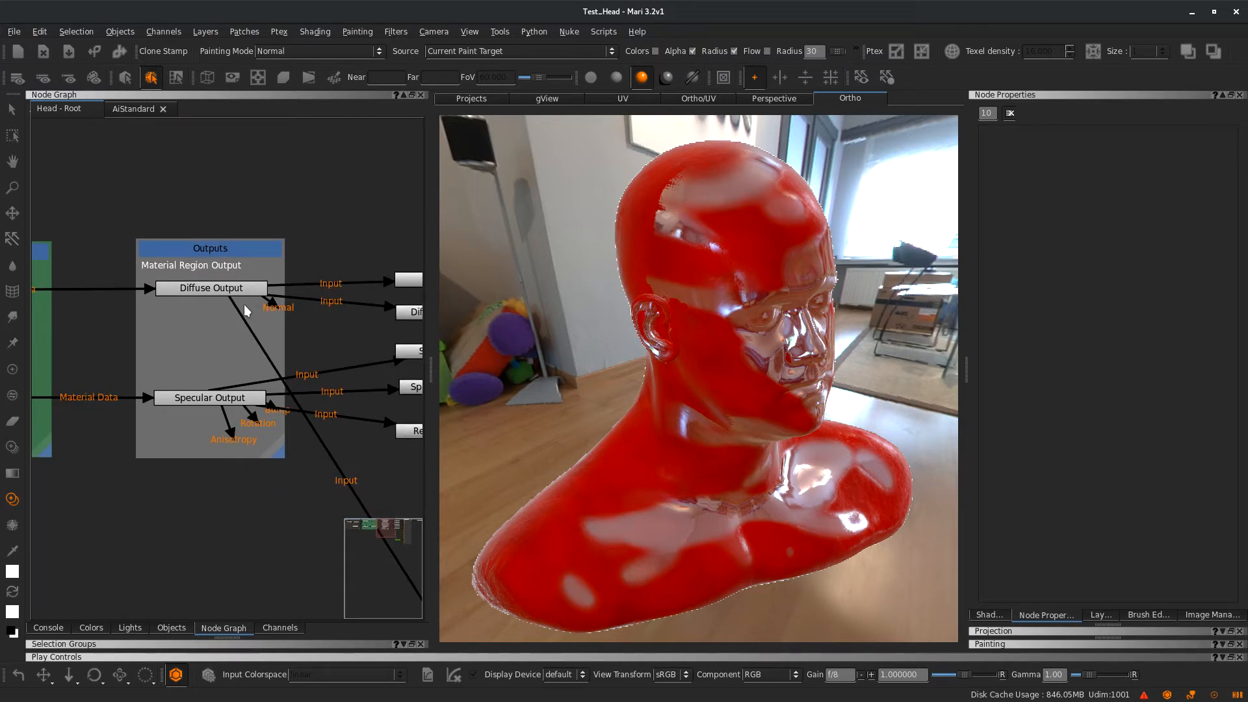
middle_click_drag(186, 261, 546, 203)
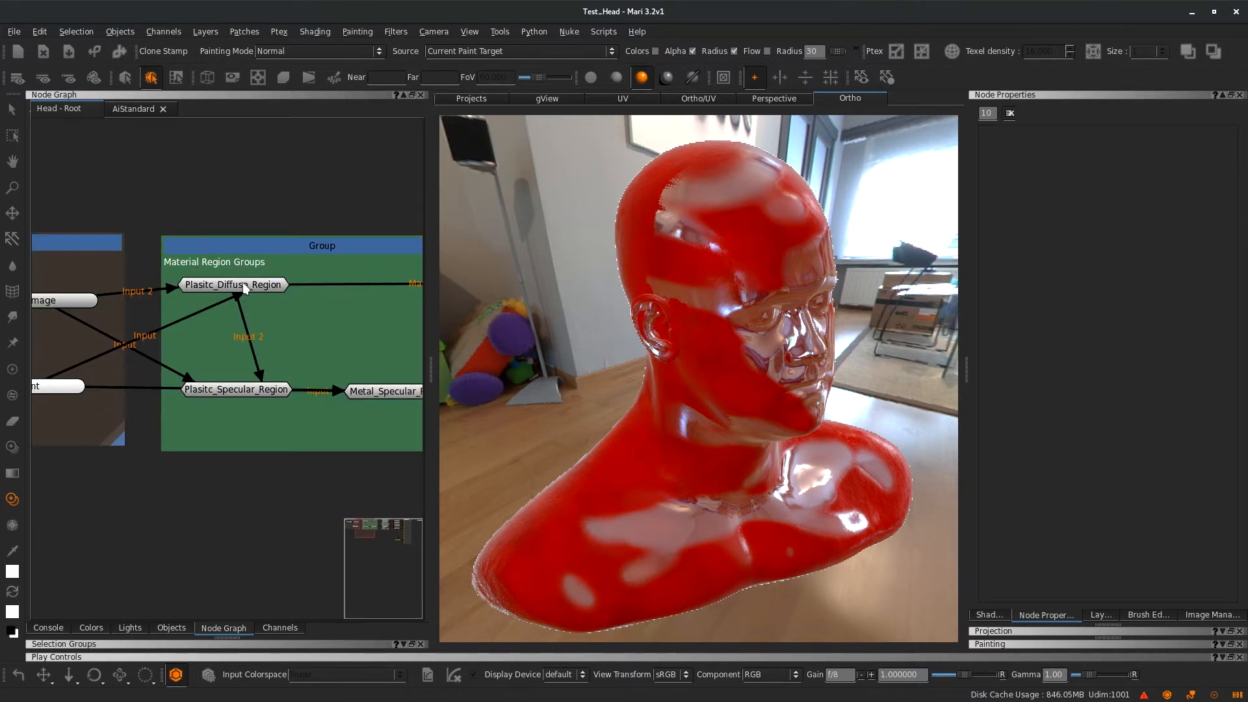
middle_click_drag(222, 216, 38, 204)
mouse_move(363, 212)
middle_mouse_down()
mouse_move(176, 203)
mouse_move(281, 211)
middle_mouse_up()
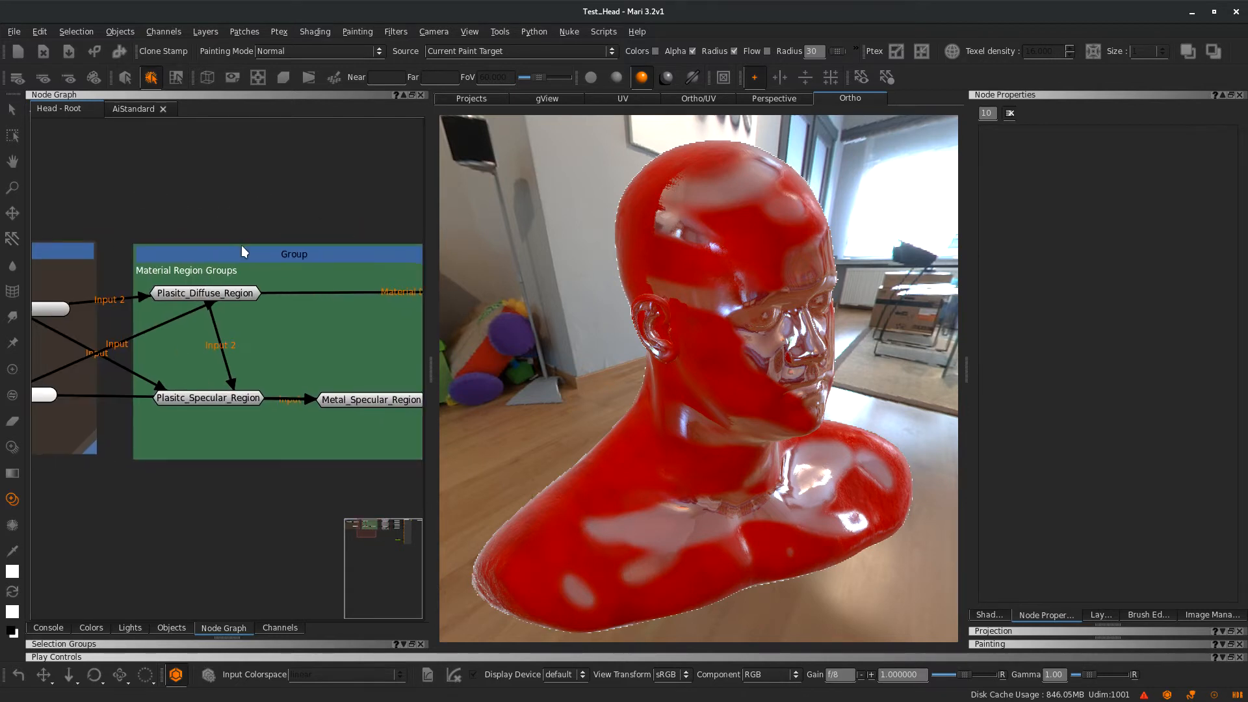
Open the Plasitc_Diffuse_Region group's network and examine the Diffuse Input node's color, roughness, bump and normal connections
double_click(233, 293)
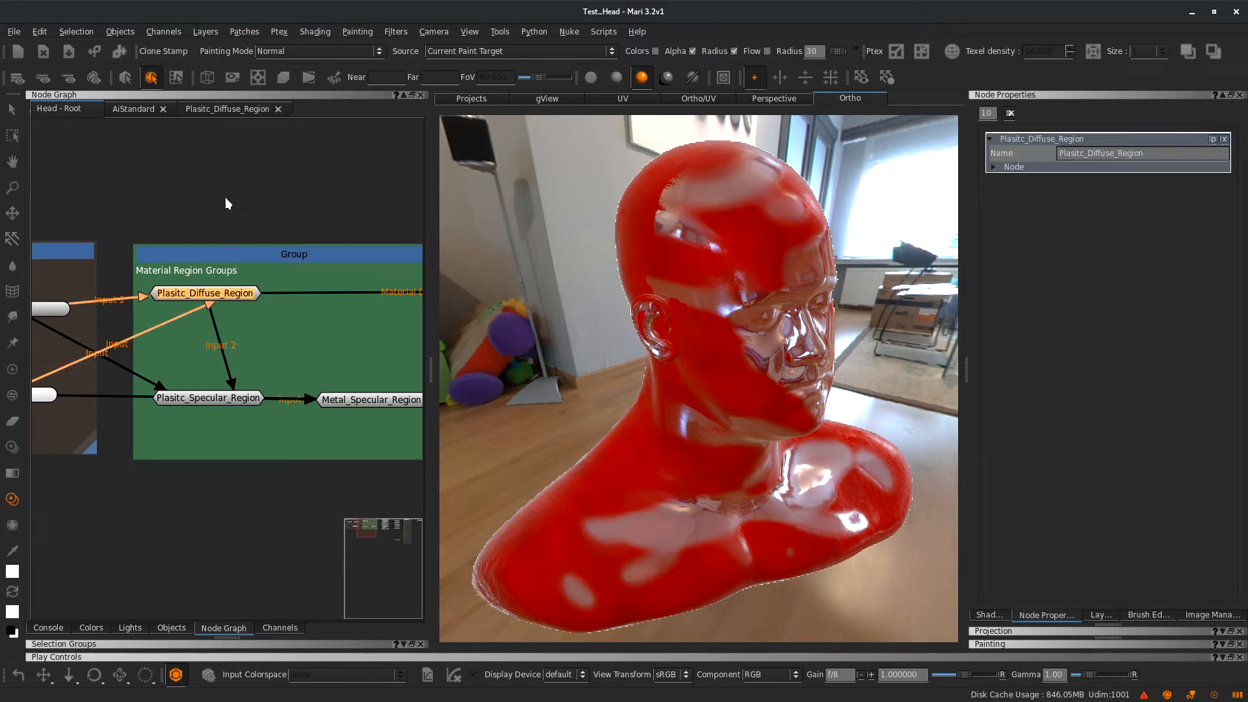
left_click(227, 108)
middle_click_drag(190, 439, 297, 358)
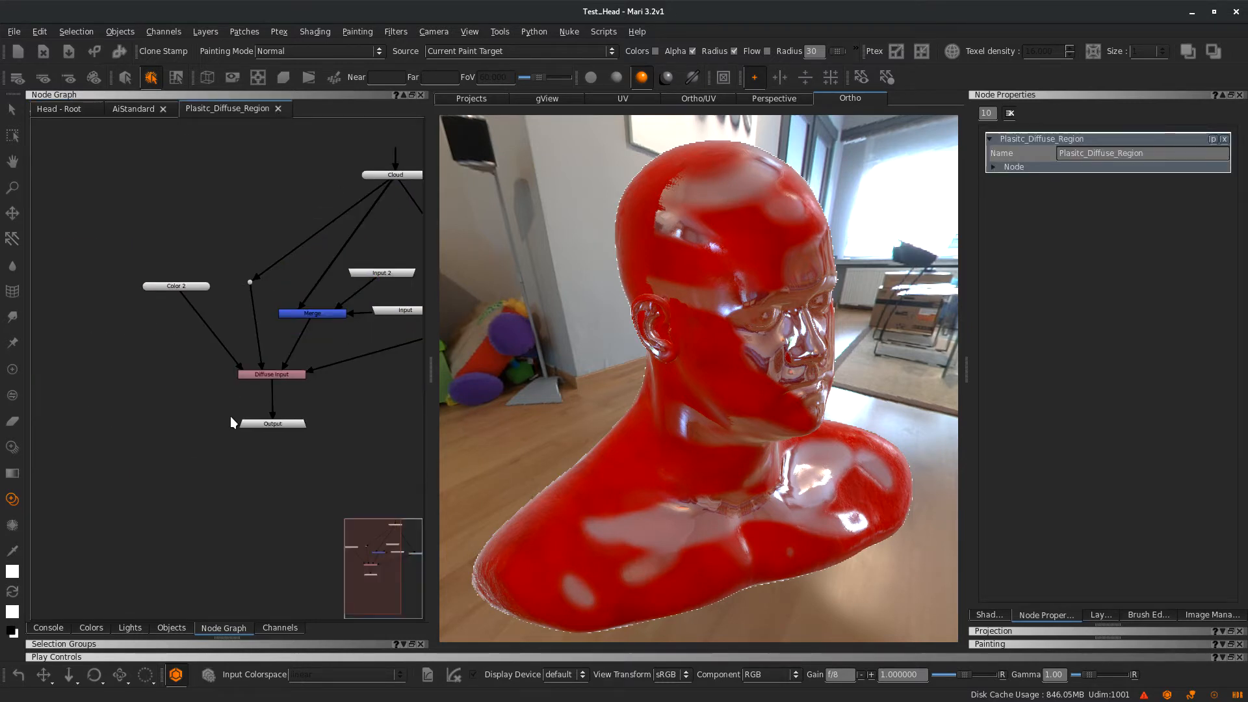
scroll(228, 417, "up", 2)
middle_click_drag(228, 418, 267, 430)
scroll(338, 342, "up", 3)
left_click(184, 373)
left_click(159, 406)
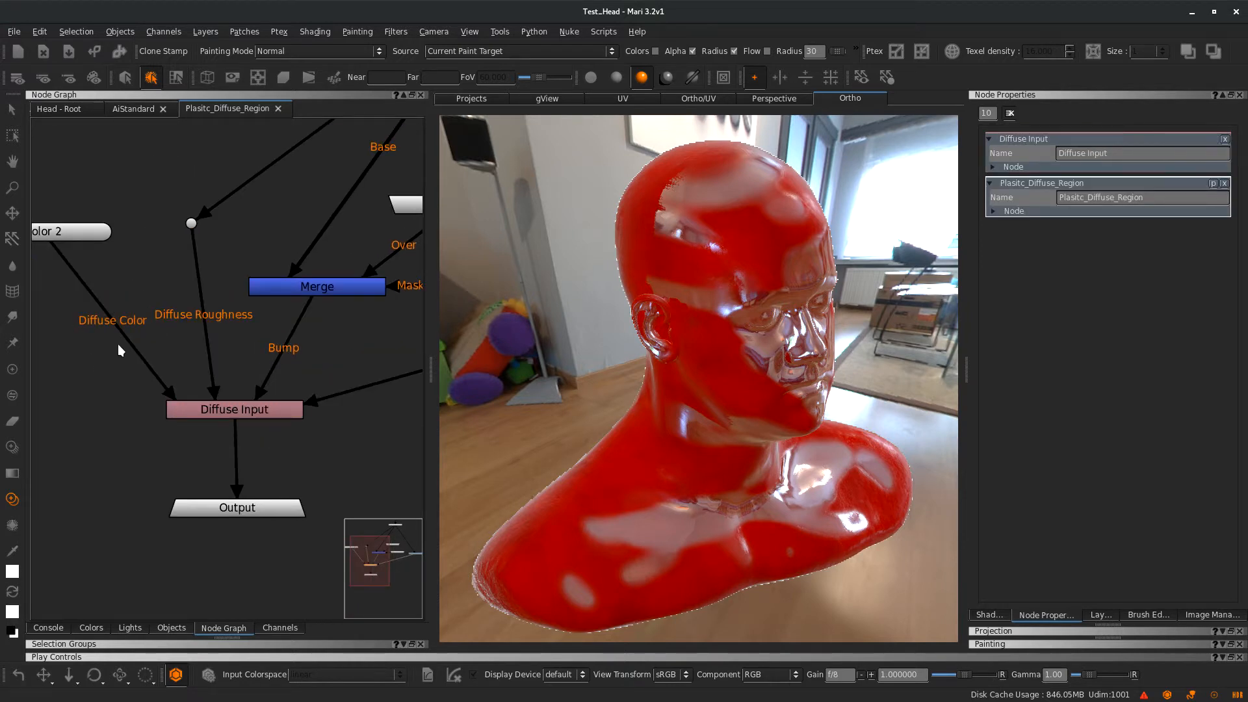
scroll(118, 345, "down", 2)
middle_click_drag(133, 366, 102, 380)
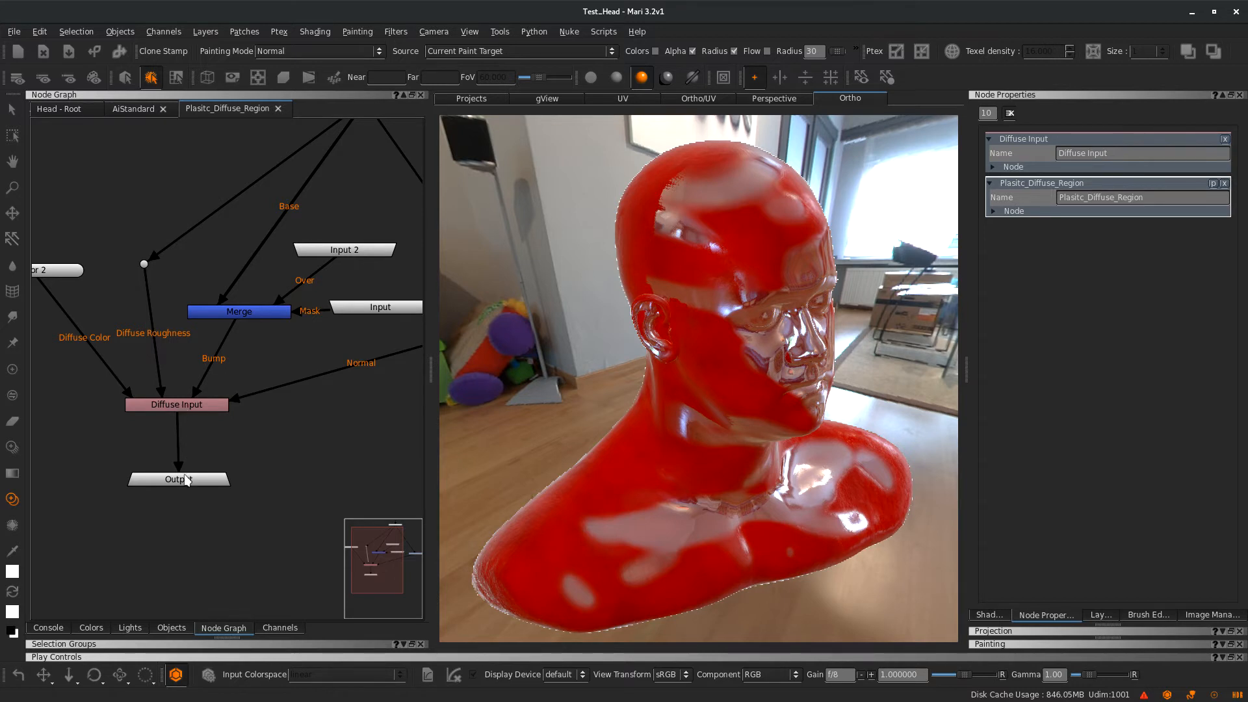
Return to the Head root graph and examine the Material Data connections between the region groups and the Diffuse and Specular Output nodes
left_click(70, 111)
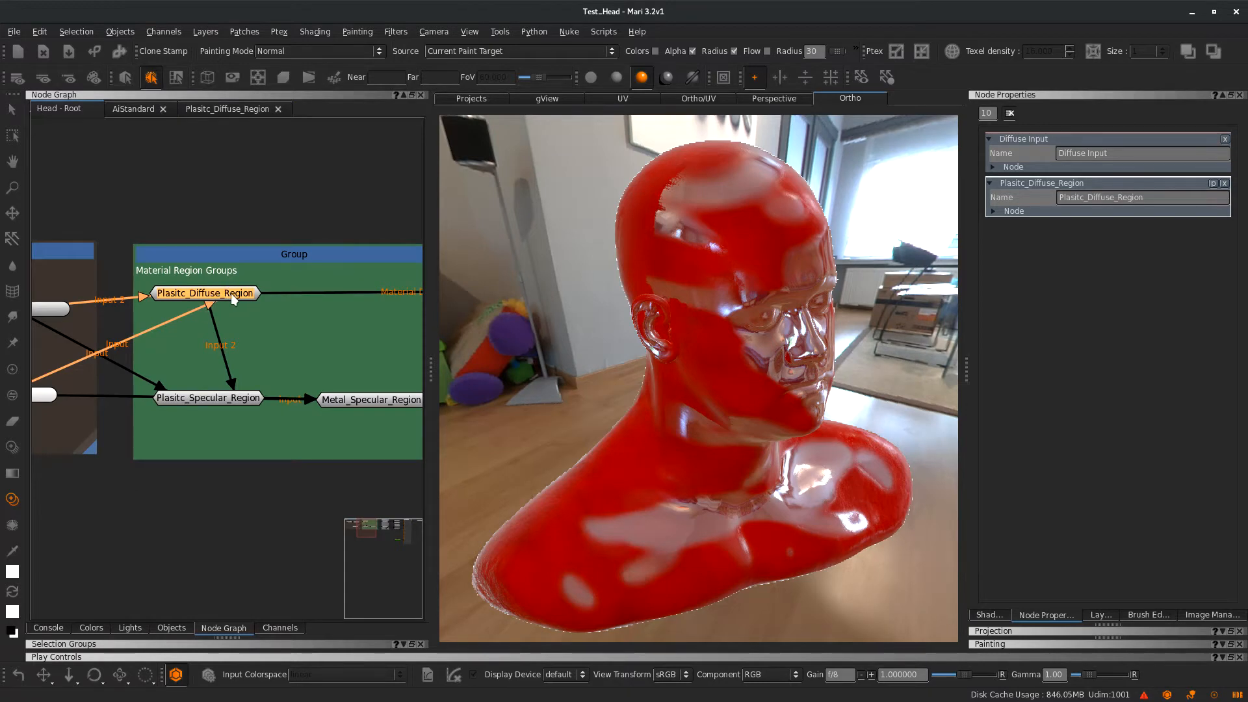
middle_click_drag(291, 222, 108, 216)
middle_click_drag(297, 227, 106, 223)
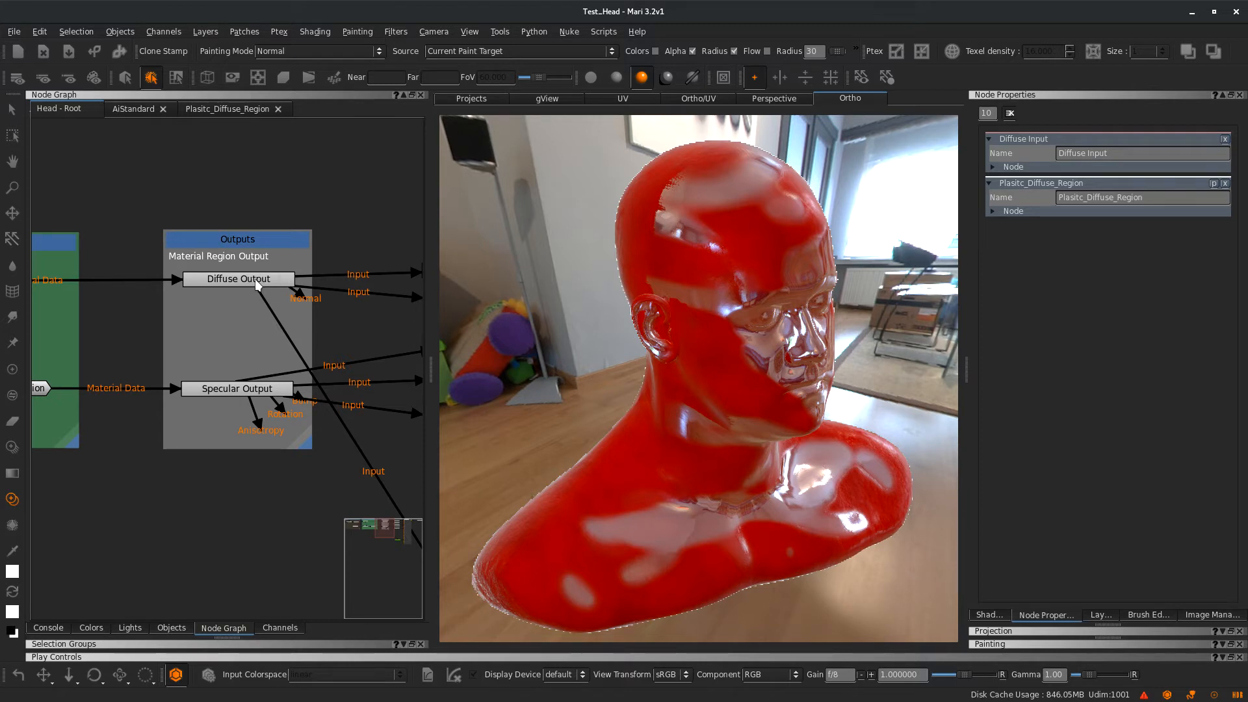
middle_click_drag(136, 216, 356, 218)
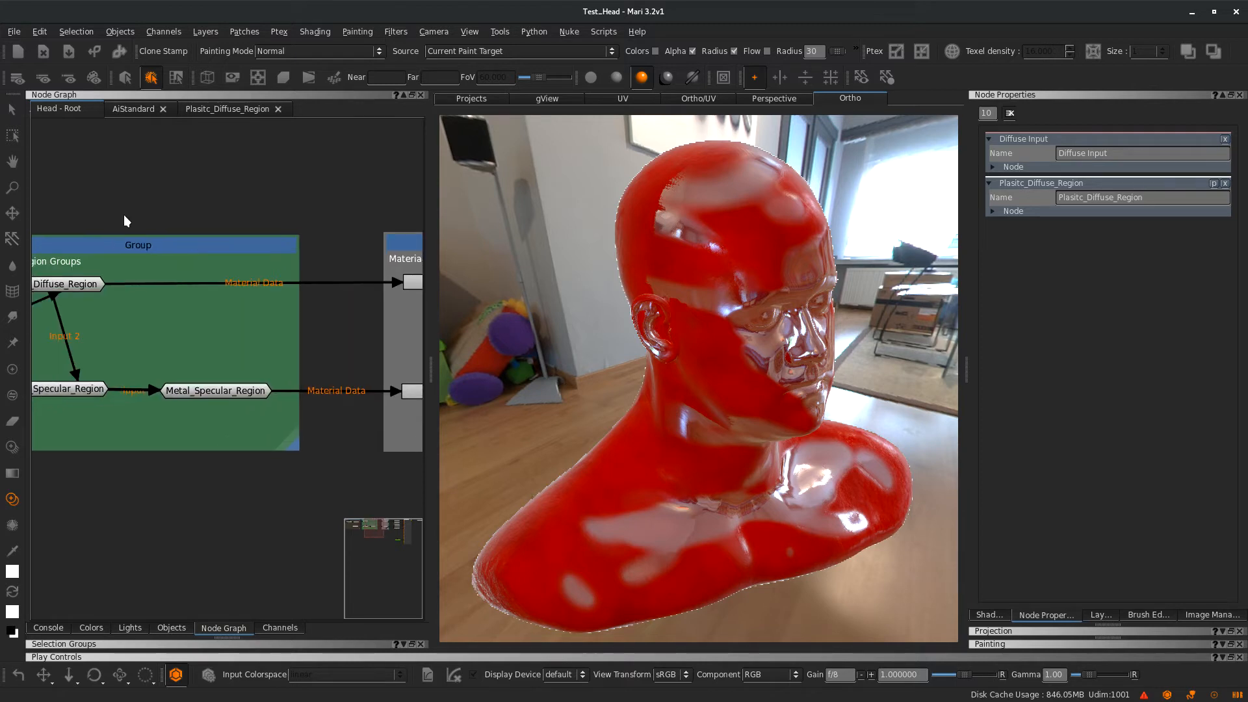
middle_click_drag(116, 266, 174, 269)
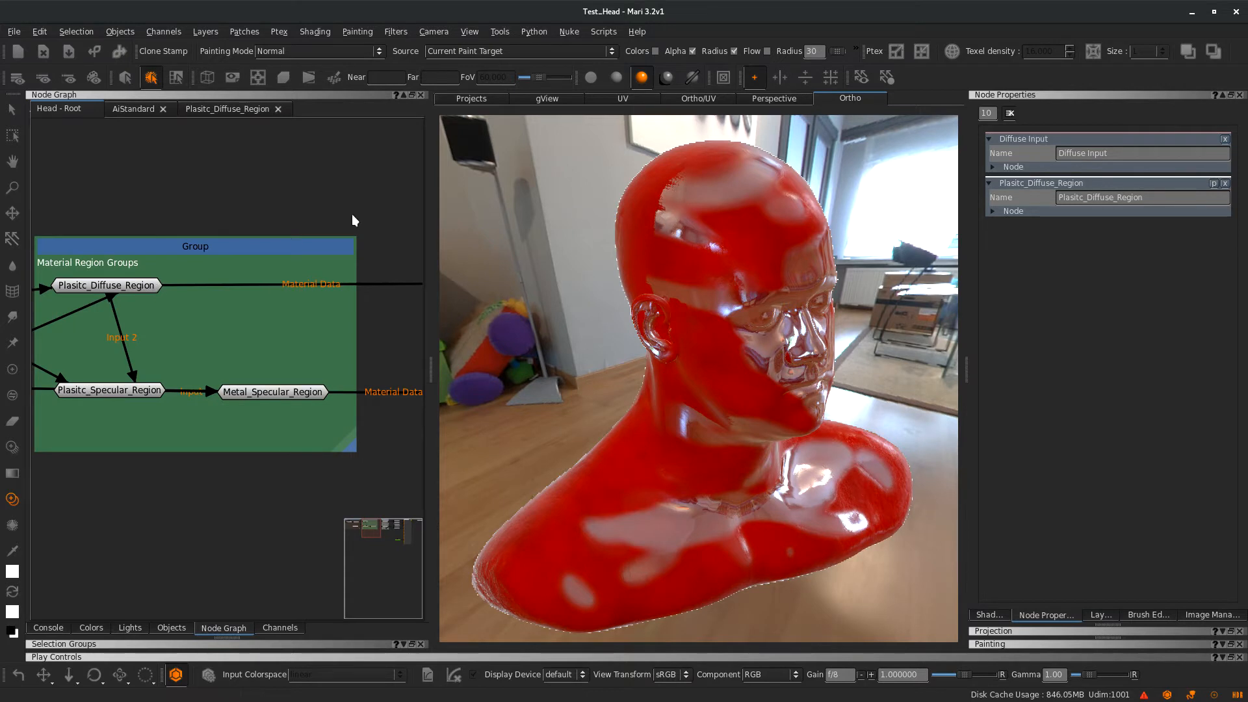
middle_click_drag(350, 204, 253, 201)
middle_click_drag(371, 206, 299, 208)
middle_click_drag(108, 233, 254, 236)
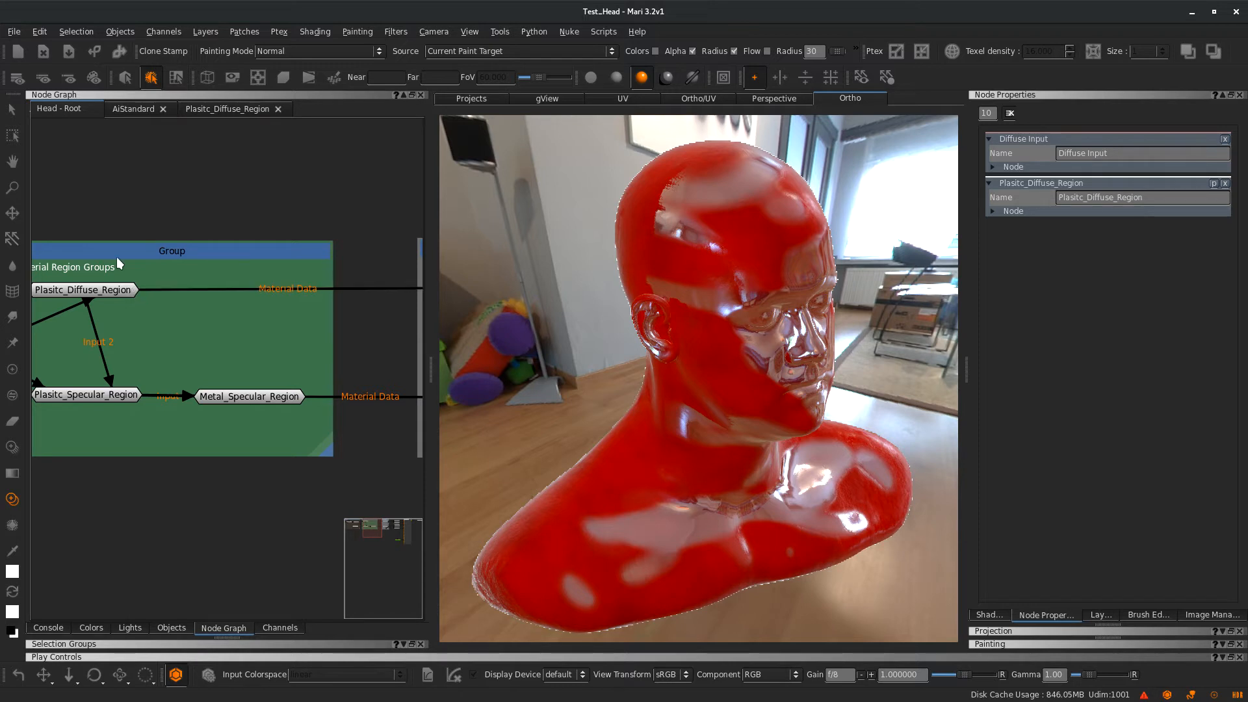
middle_click_drag(298, 220, 112, 231)
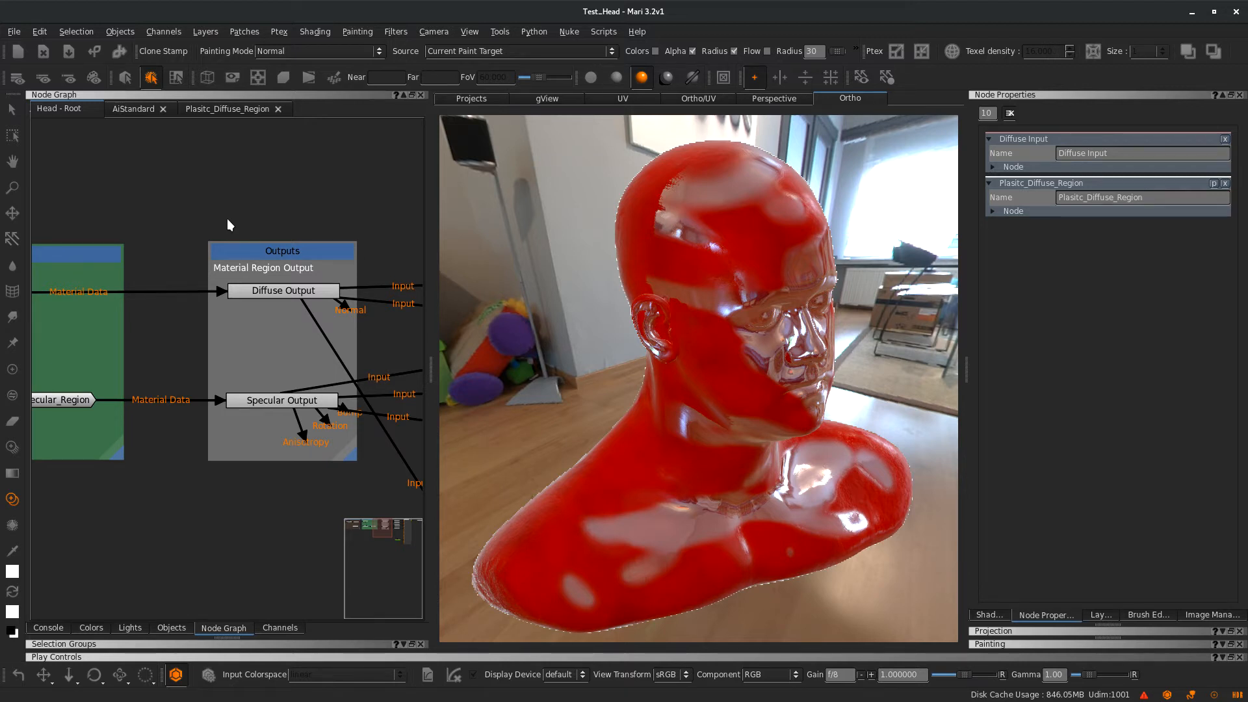
middle_click_drag(304, 232, 227, 198)
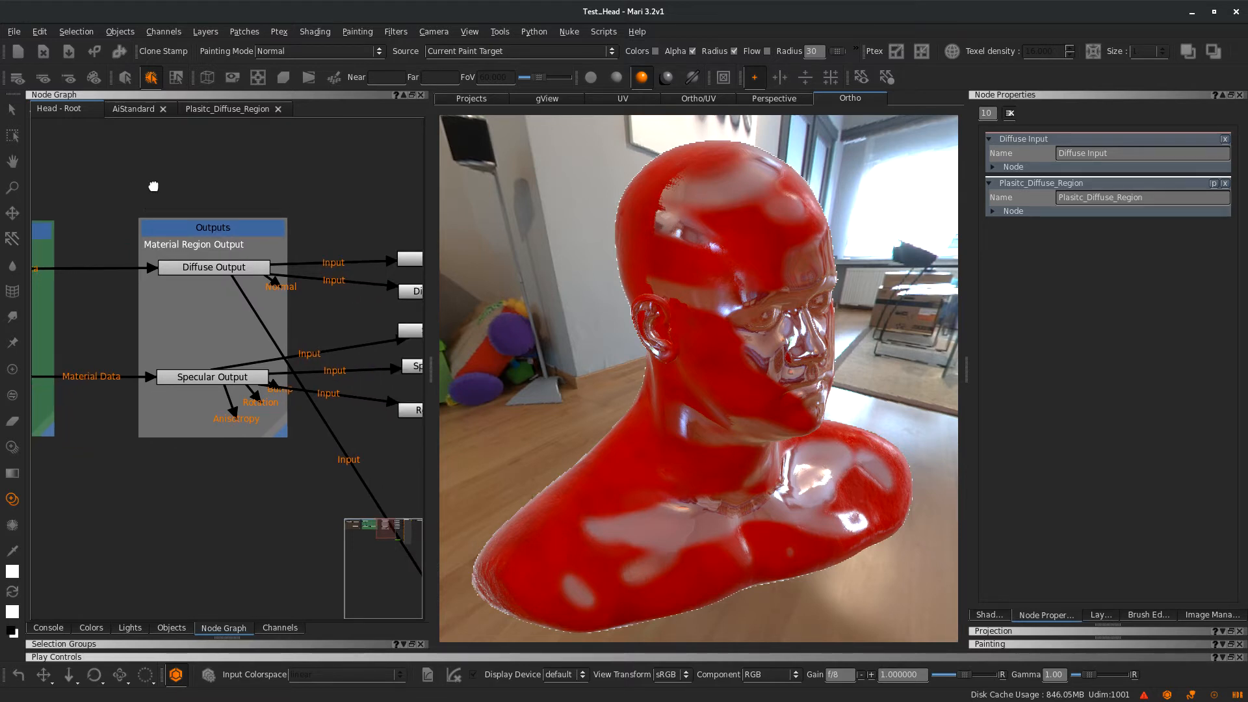
middle_click_drag(153, 187, 169, 156)
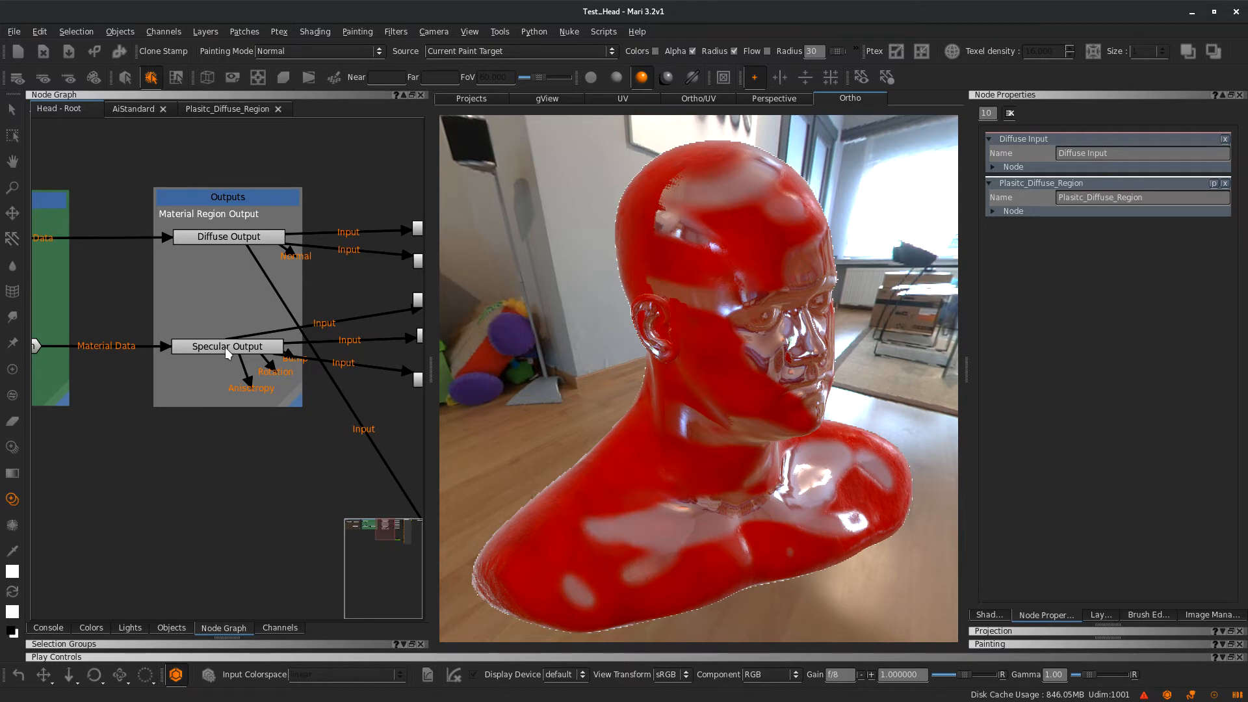
Create an additional Specular Output node below the Outputs group and shift it slightly to the right
middle_click_drag(226, 412, 304, 365)
key("Tab")
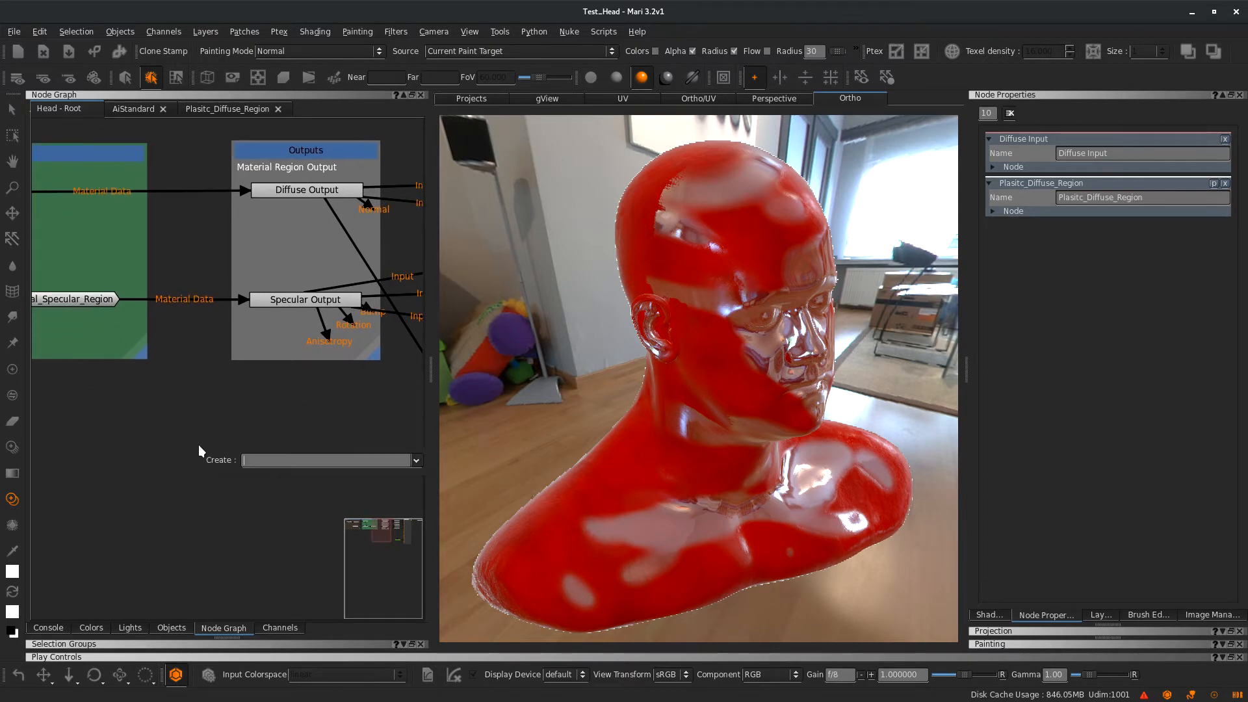
type("Specular Input")
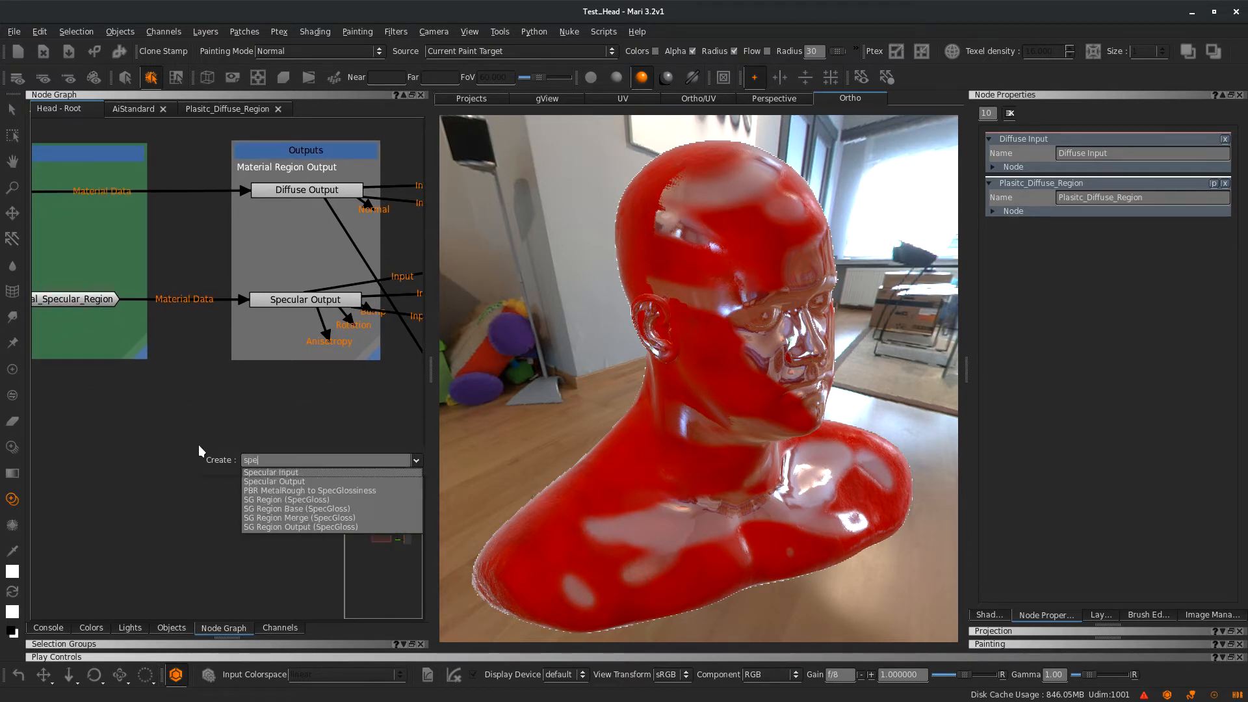
key("Down")
key("Return")
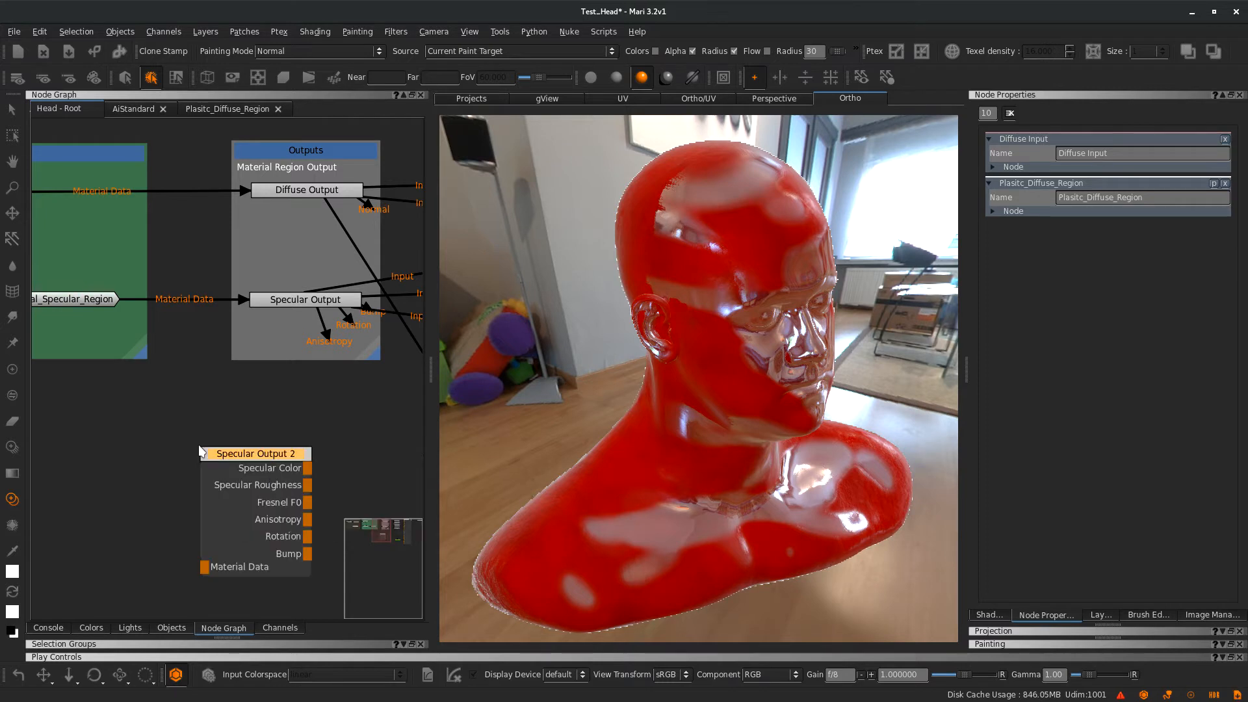
left_click(283, 447)
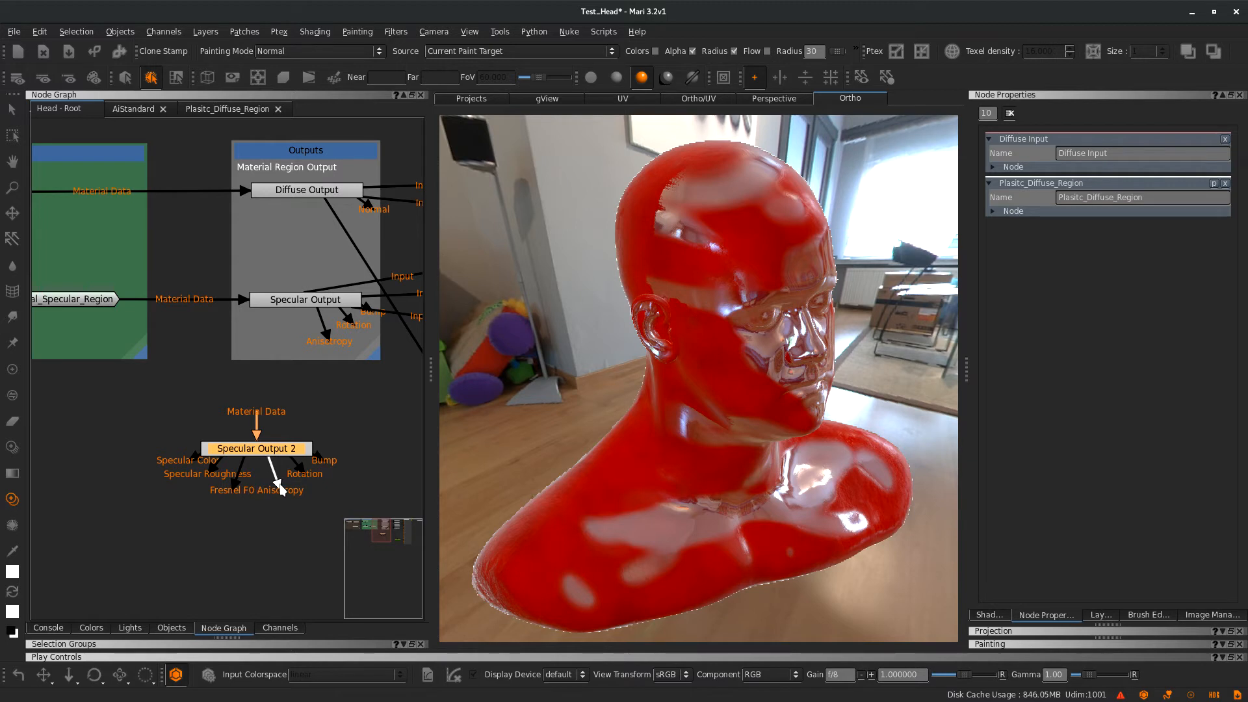
left_click_drag(299, 465, 366, 436)
mouse_move(299, 452)
Open the Plasitc_Specular_Region group's node network
middle_click_drag(56, 378, 210, 384)
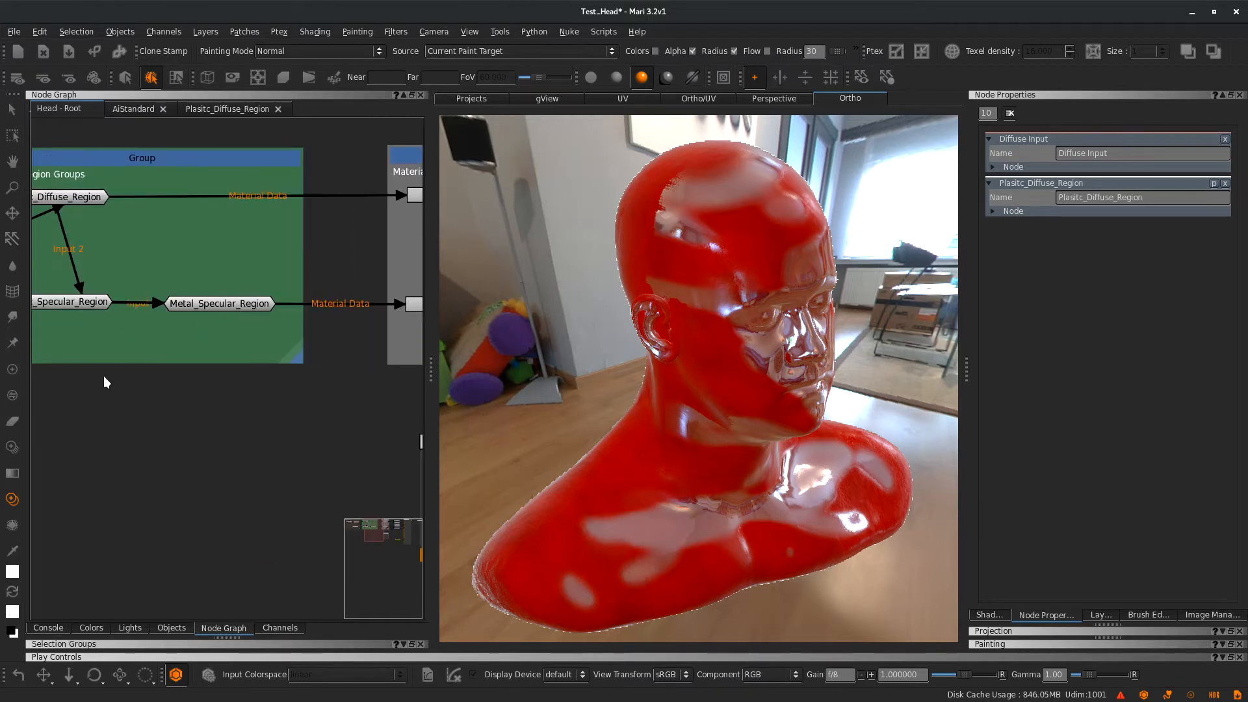
middle_click_drag(106, 380, 238, 417)
left_click(193, 339)
double_click(192, 337)
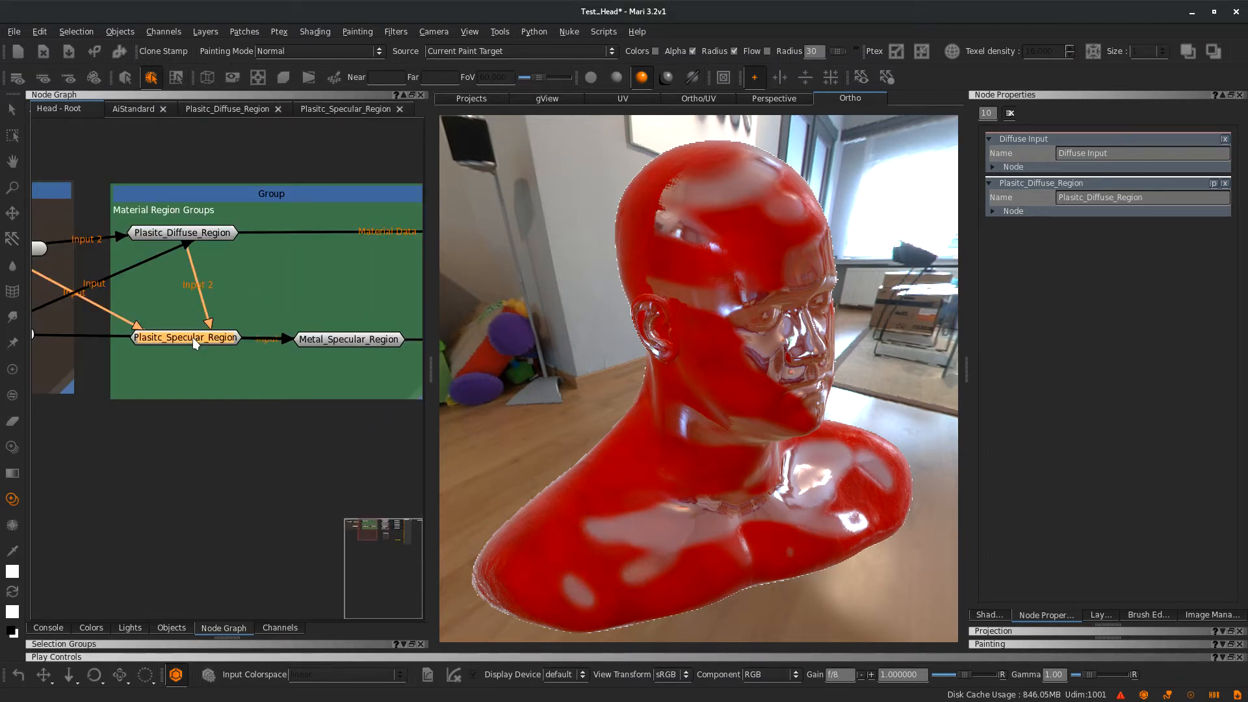
Examine the Specular Input node's color, roughness, Fresnel, anisotropy, rotation and bump connections inside the Plasitc_Specular_Region group
left_click(341, 107)
middle_click_drag(292, 321, 235, 321)
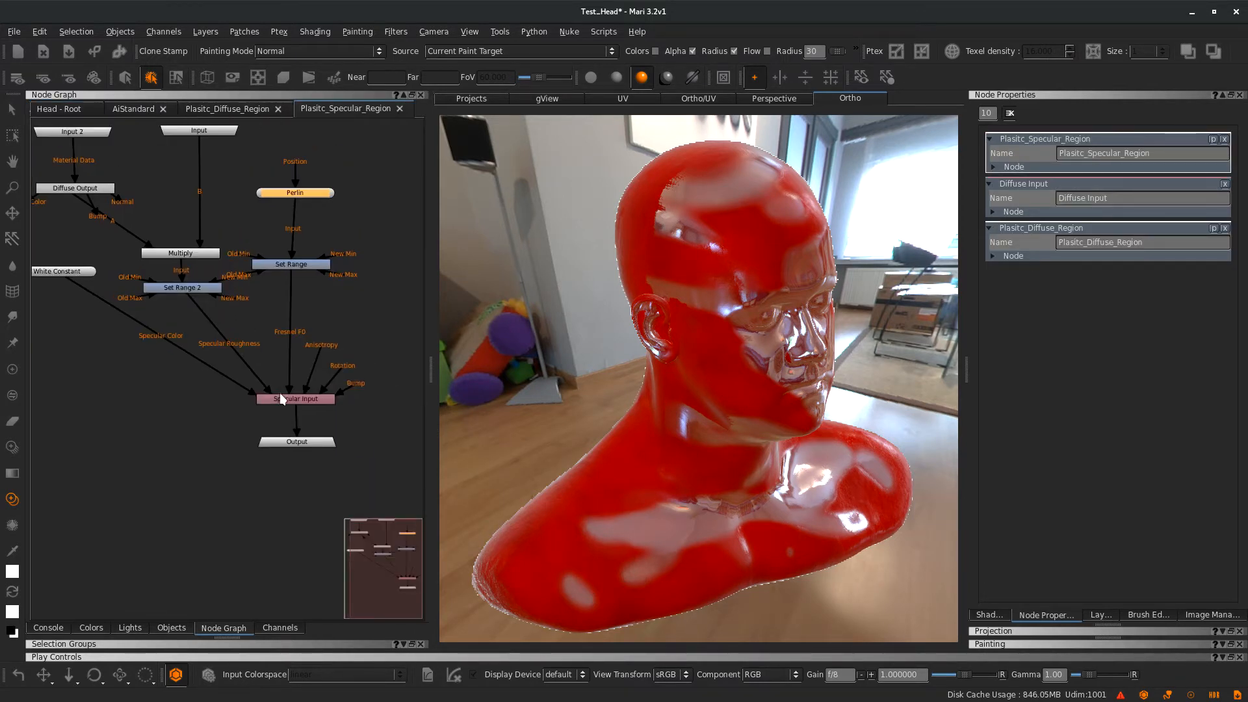
scroll(311, 416, "up", 2)
scroll(310, 427, "down", 1)
scroll(311, 427, "up", 1)
scroll(311, 426, "down", 1)
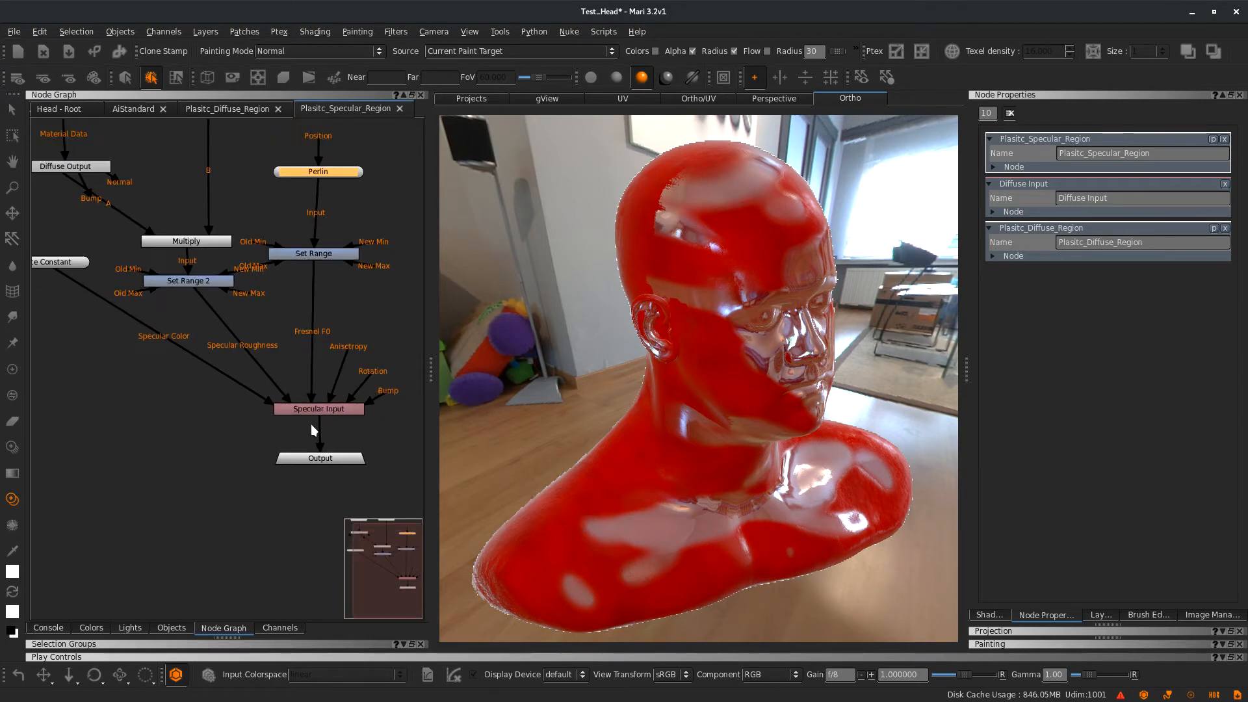
scroll(311, 419, "up", 2)
left_click(321, 405)
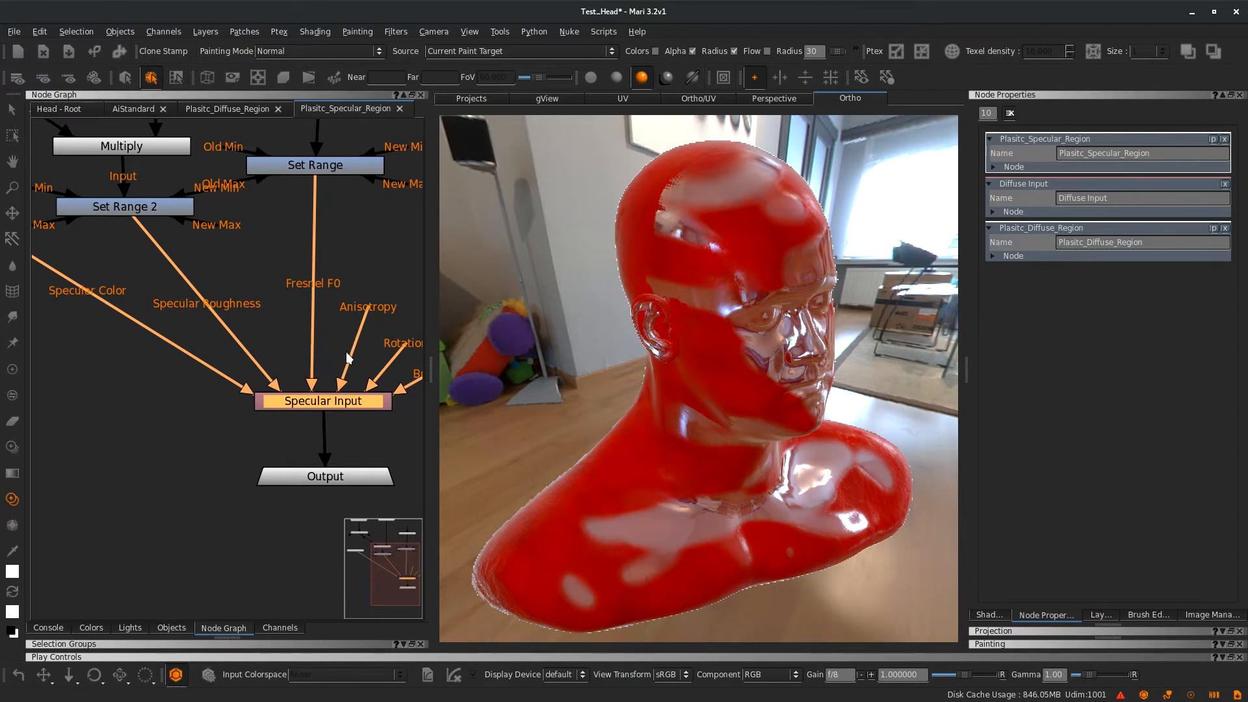
middle_click_drag(345, 353, 243, 398)
left_click(256, 356)
scroll(256, 357, "down", 2)
middle_click_drag(228, 345, 323, 380)
middle_click_drag(241, 386, 268, 467)
scroll(264, 466, "down", 1)
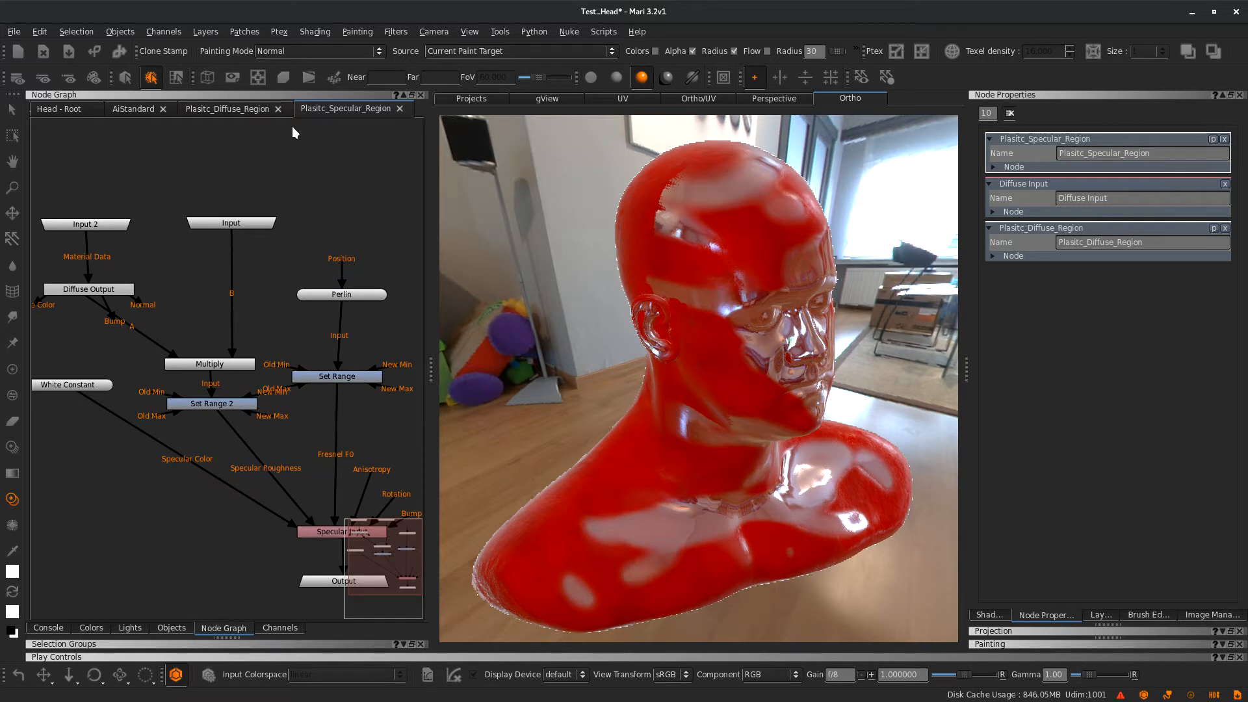
Close the Plasitc_Specular_Region, Plasitc_Diffuse_Region and AiStandard networks, leaving only the Head root graph open
left_click(279, 108)
left_click(284, 108)
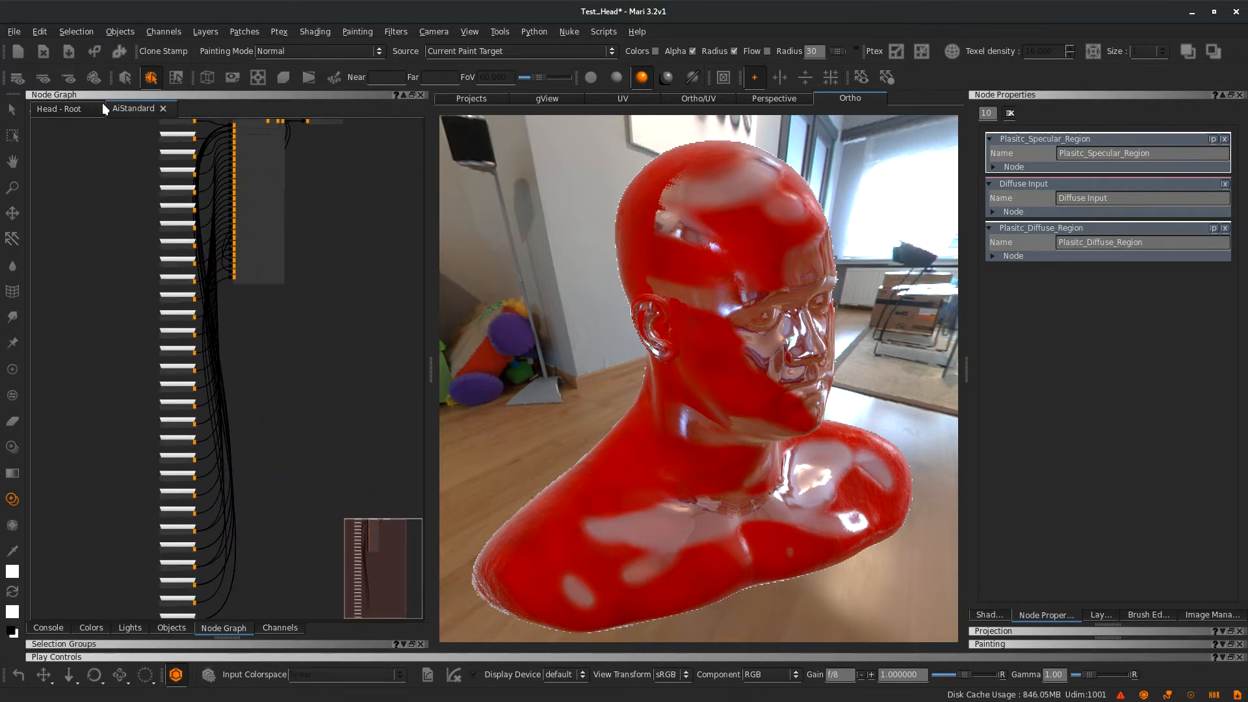
left_click(162, 110)
Examine the connections from the shared Image and Paint nodes into the Material Region Groups
middle_click_drag(315, 384, 298, 387)
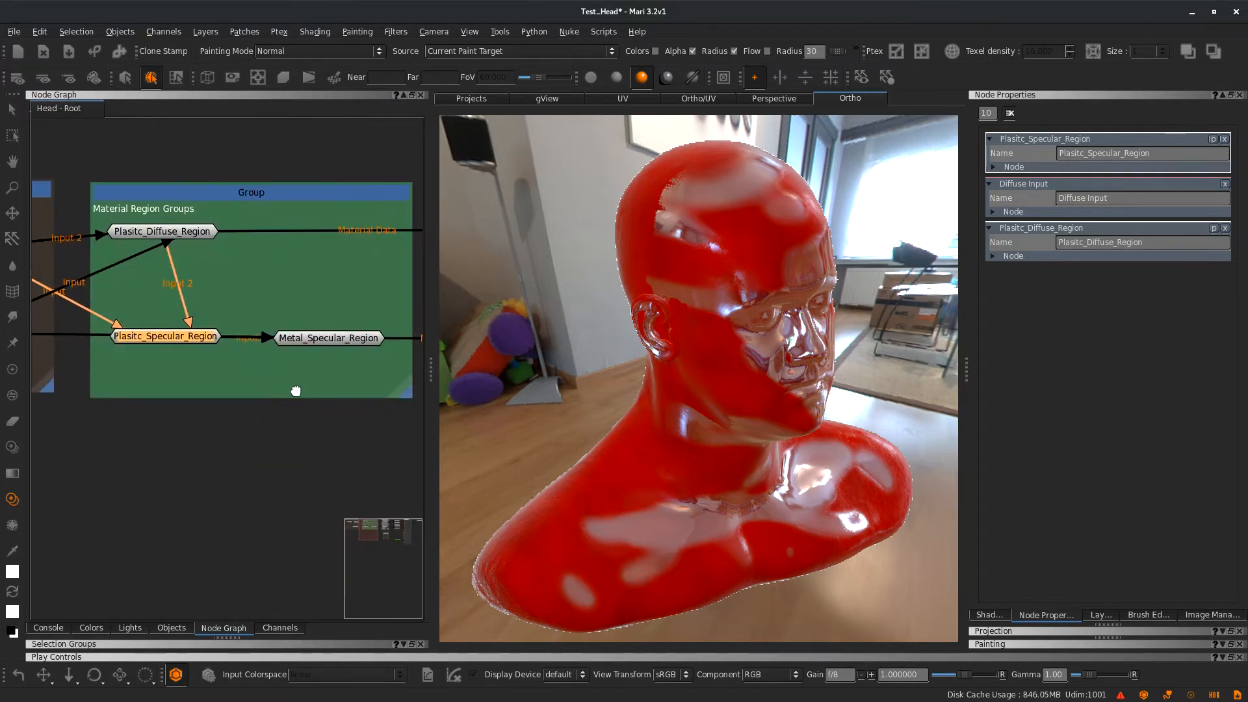
middle_click_drag(242, 443, 489, 452)
middle_click_drag(280, 432, 163, 453)
left_click(304, 368)
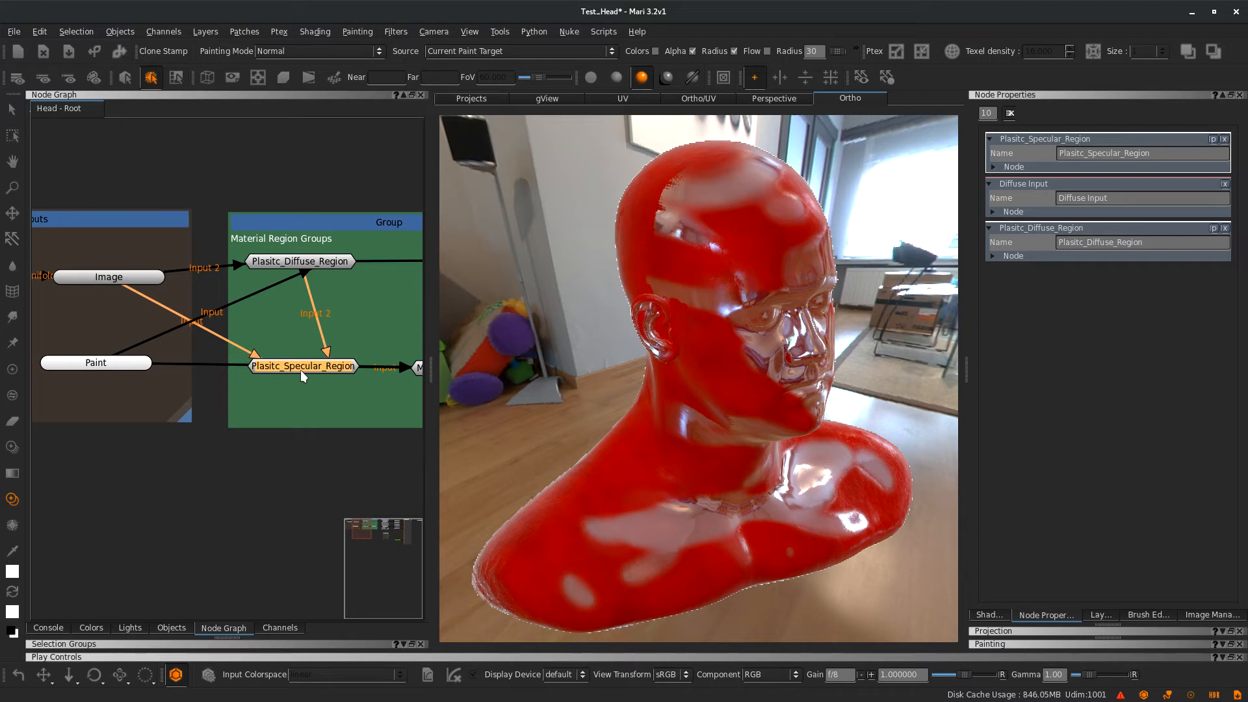
middle_click_drag(256, 385, 364, 404)
left_click(271, 388)
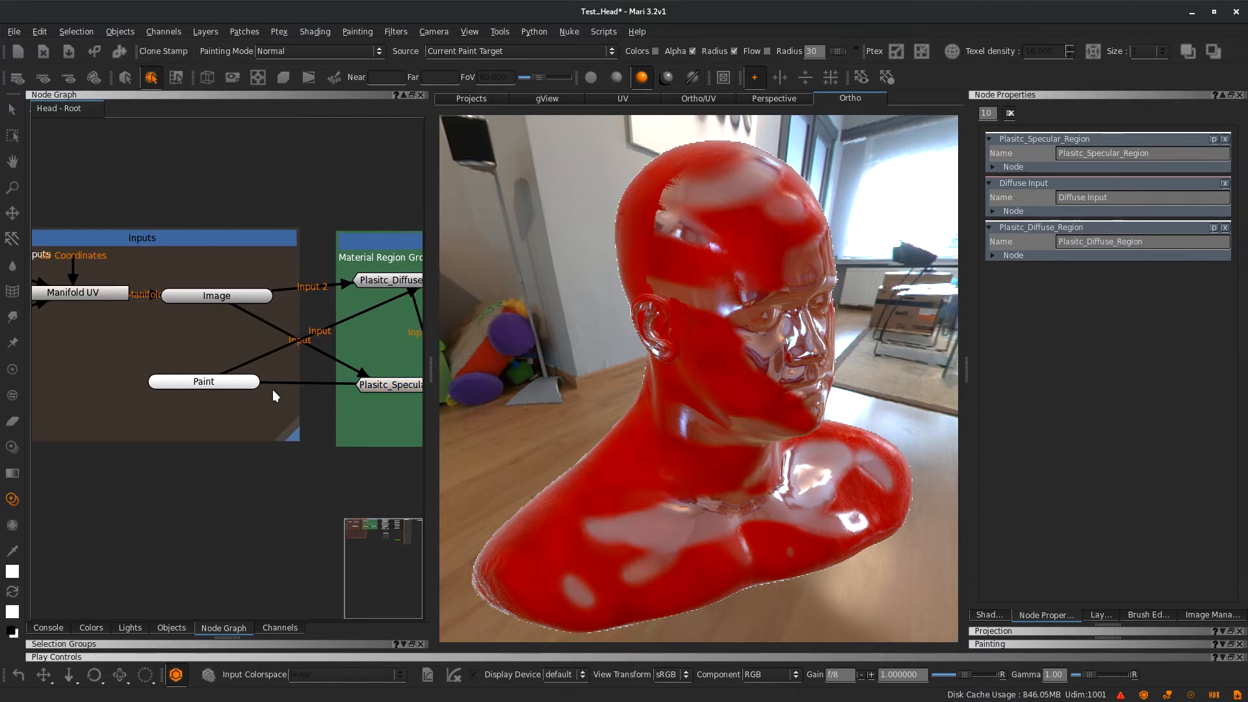
Open the Plasitc_Specular_Region network and examine how its Input and Input 2 nodes feed the Multiply node
double_click(376, 384)
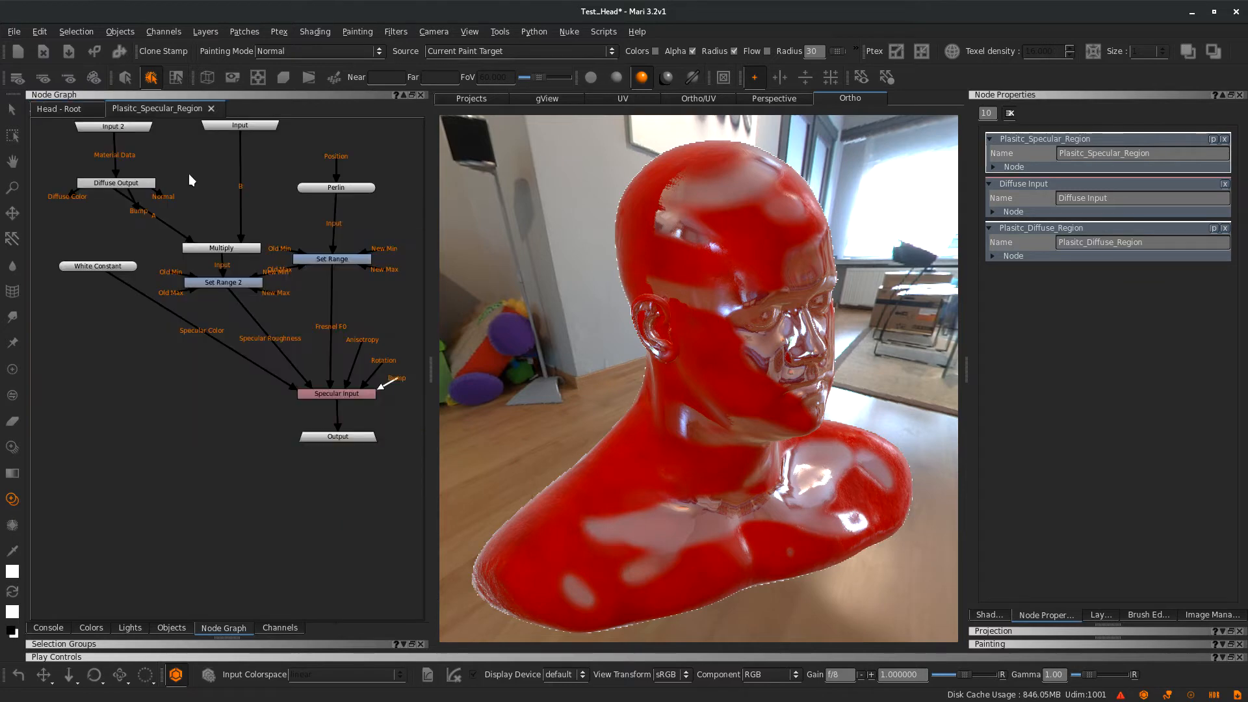
middle_click_drag(231, 297, 278, 481)
scroll(269, 330, "up", 1)
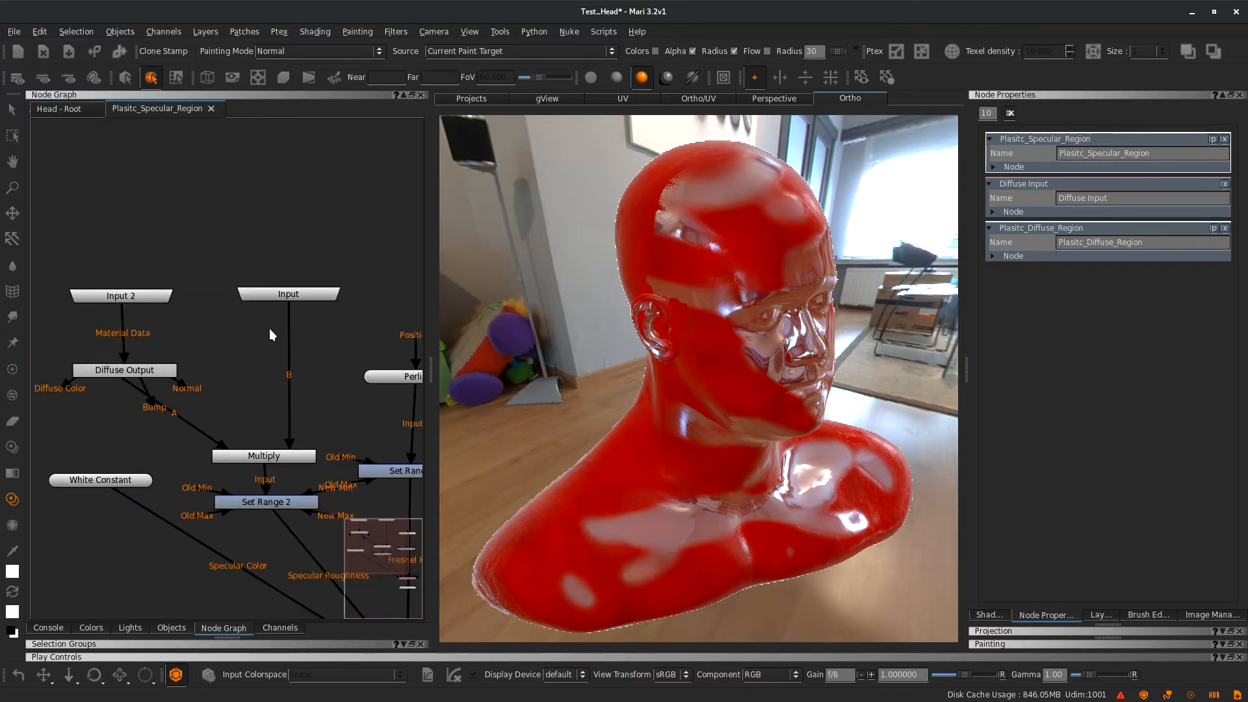
middle_click_drag(287, 330, 365, 307)
left_click(232, 270)
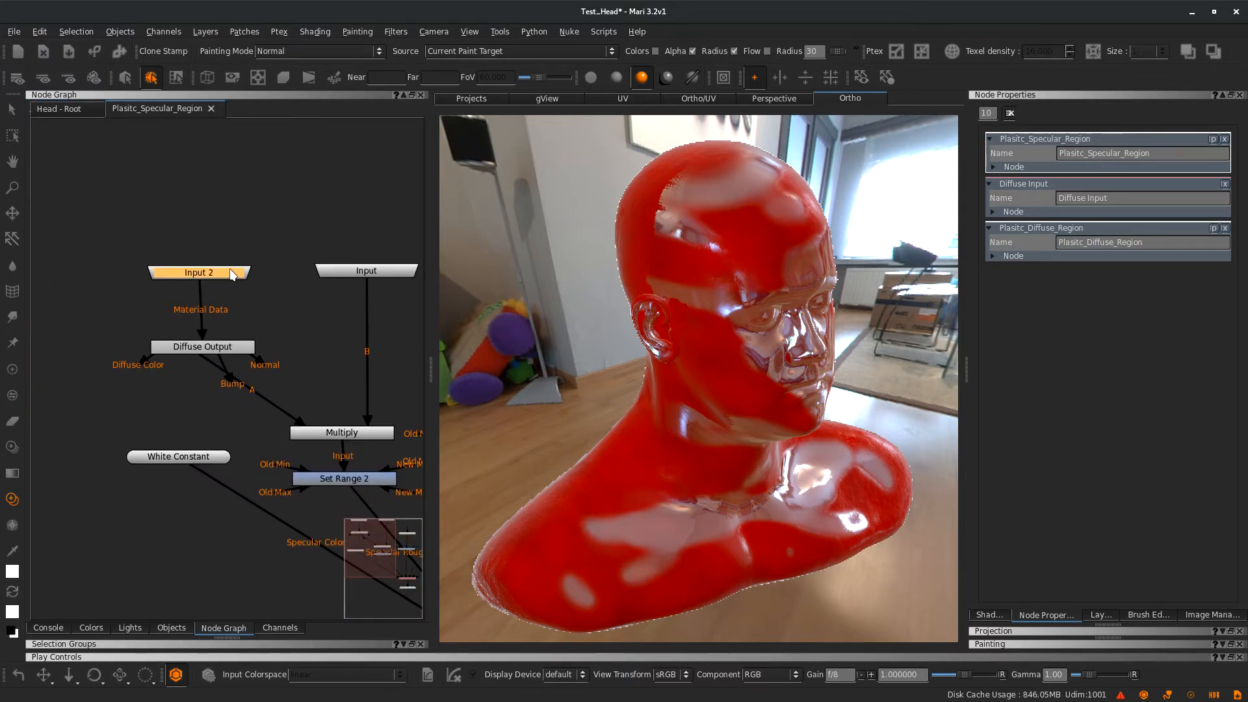
left_click(346, 271)
left_click(208, 273)
left_click(337, 271)
middle_click_drag(262, 330, 177, 308)
left_click(301, 252)
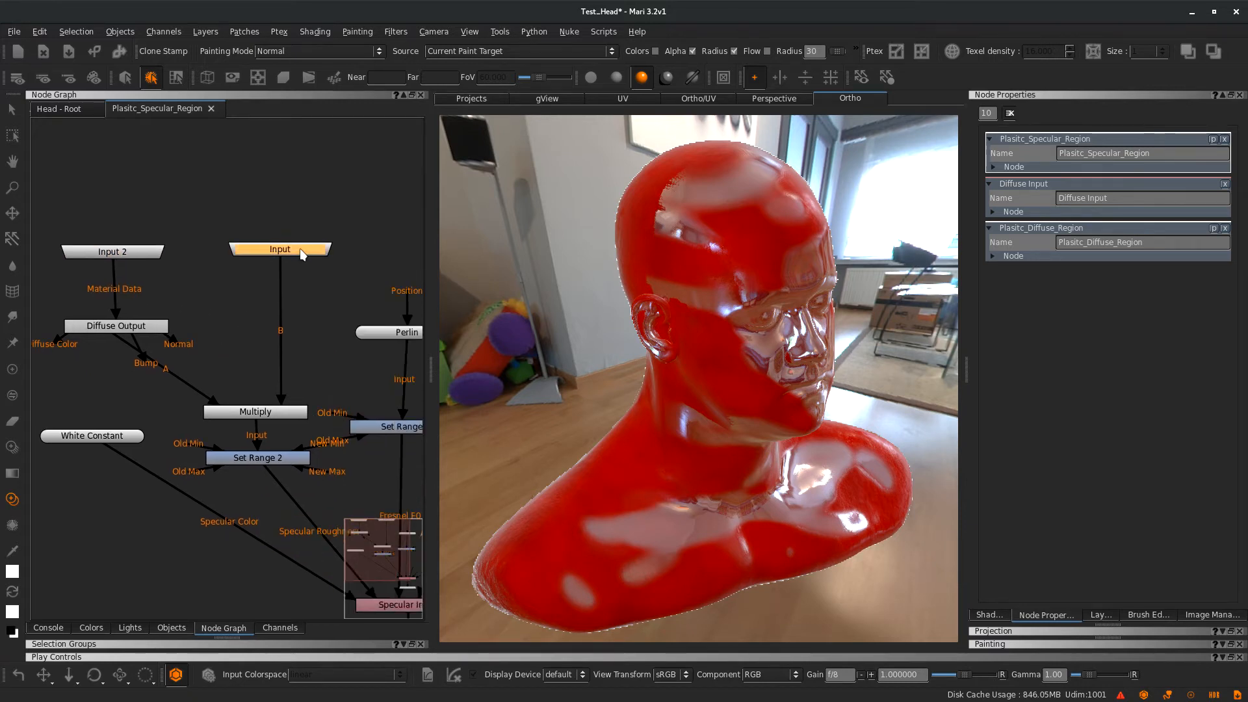
Return to the Head root graph, preview the shared Image node on the model and turn the head to face the view
left_click(91, 109)
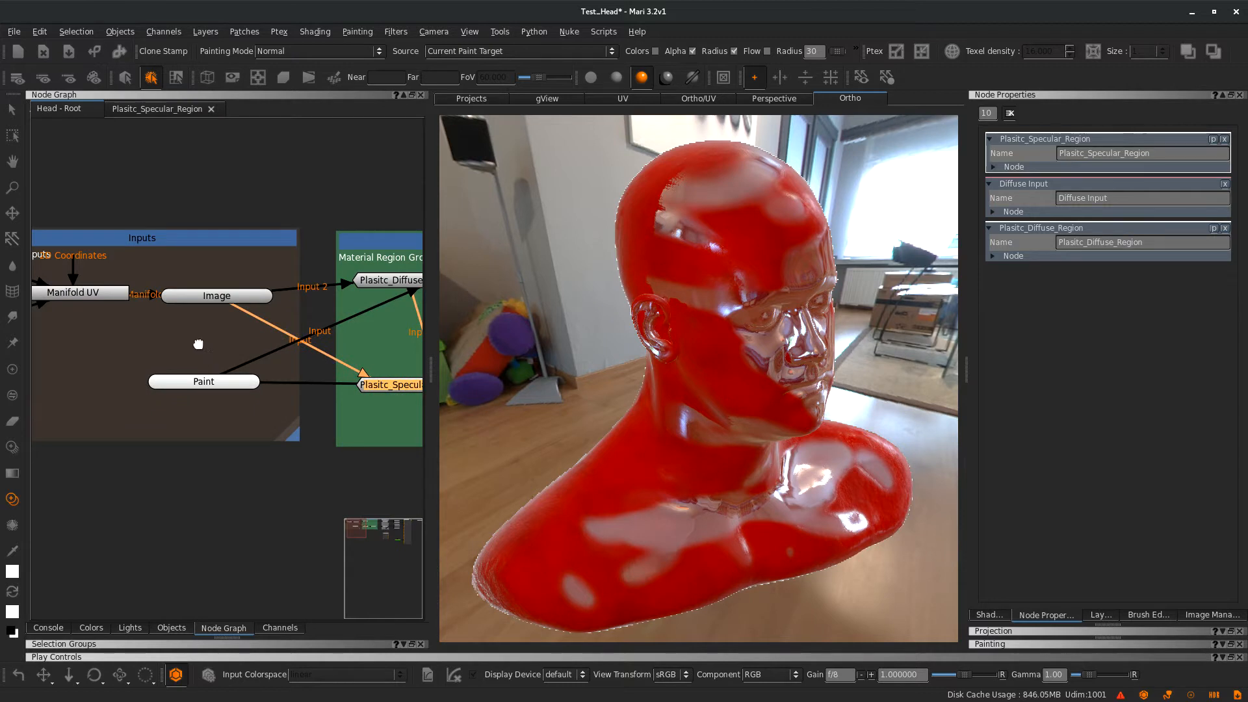
middle_click_drag(199, 344, 177, 347)
mouse_move(201, 298)
left_mouse_down()
mouse_move(208, 290)
mouse_move(216, 311)
mouse_move(219, 292)
left_mouse_up()
middle_click_drag(159, 320, 238, 320)
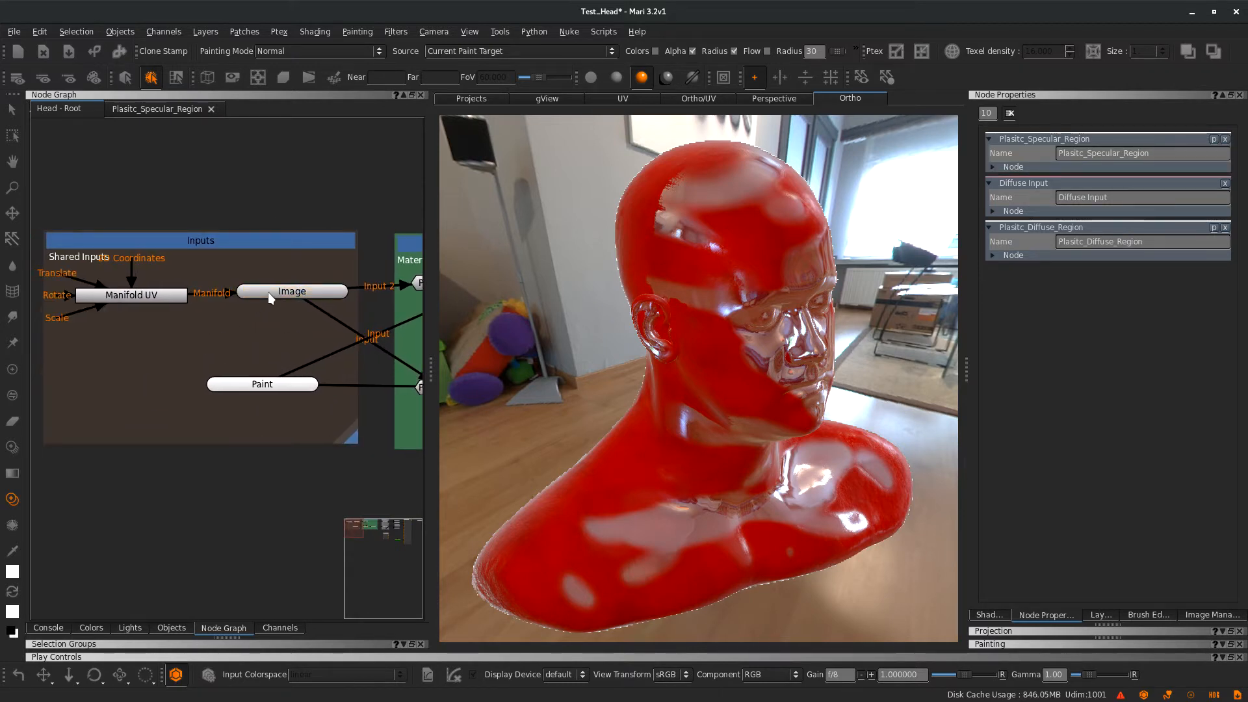
left_click(270, 291)
key("1")
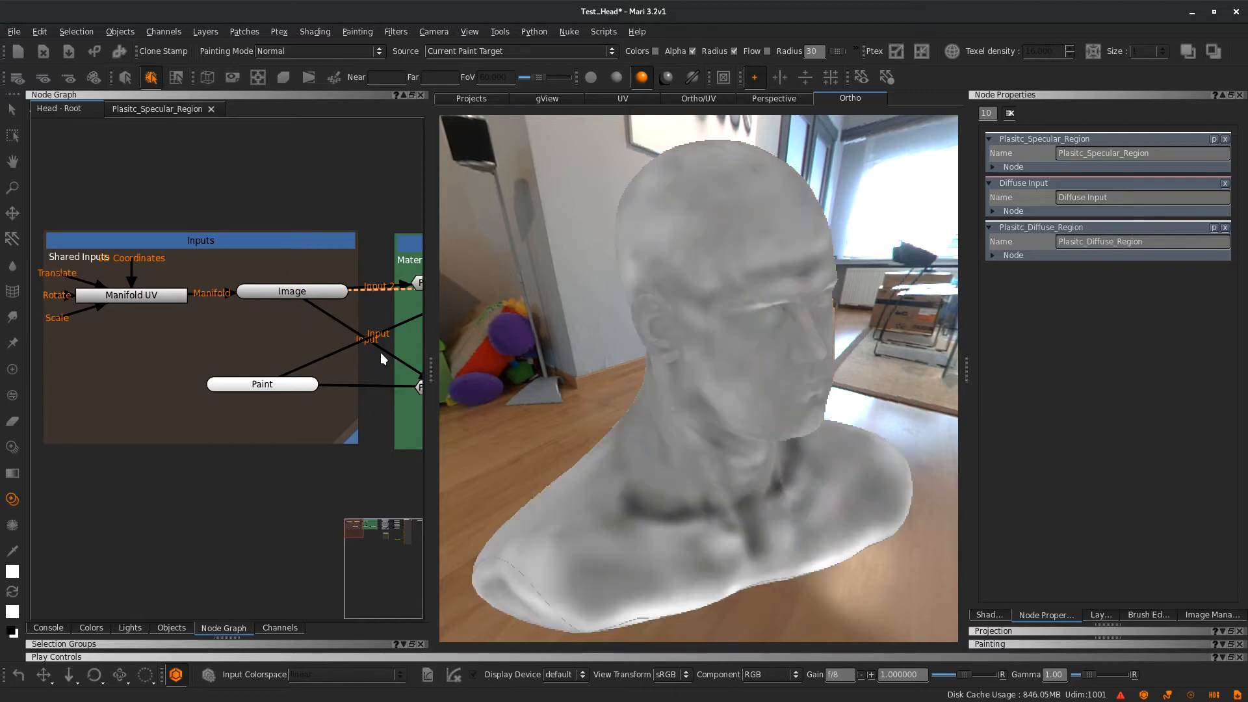
left_click_drag(739, 396, 514, 391, "alt")
Compare the Plasitc_Specular_Region group's incoming connections in the root graph with the Input 2 node inside its network
middle_click_drag(399, 394, 225, 377)
left_click(286, 383)
left_click_drag(286, 384, 272, 360)
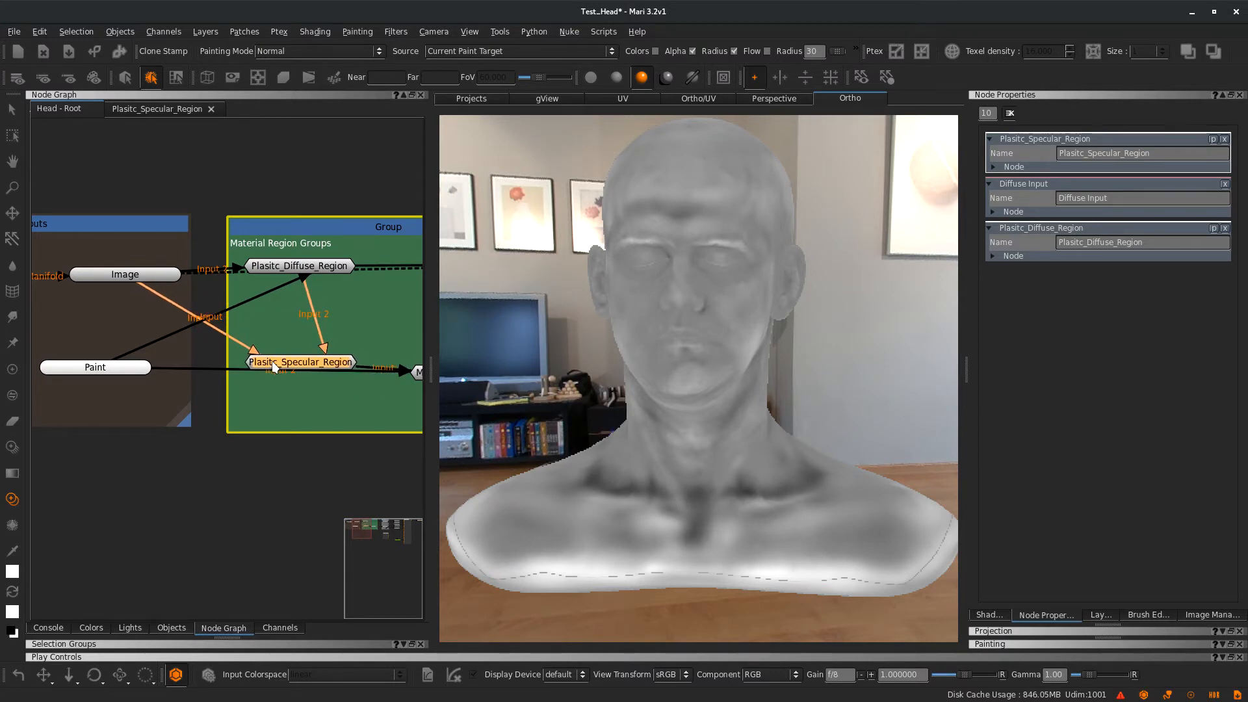
left_click(149, 109)
left_click(128, 252)
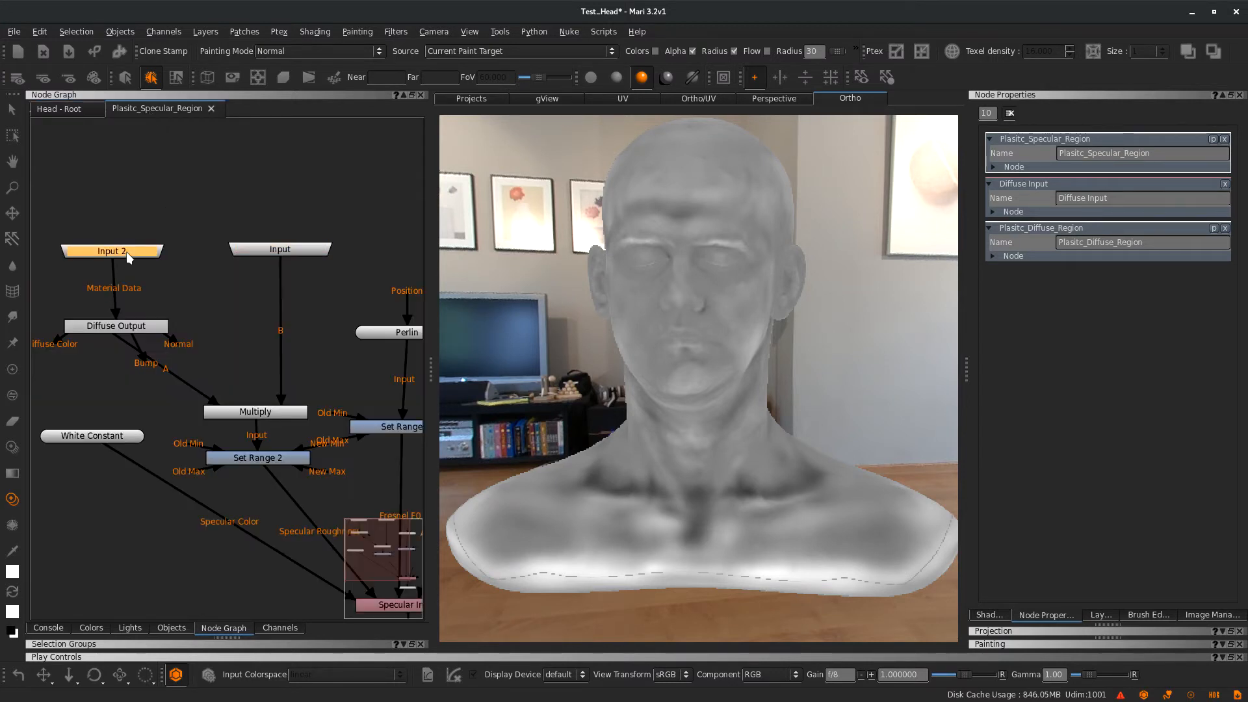
left_click(58, 109)
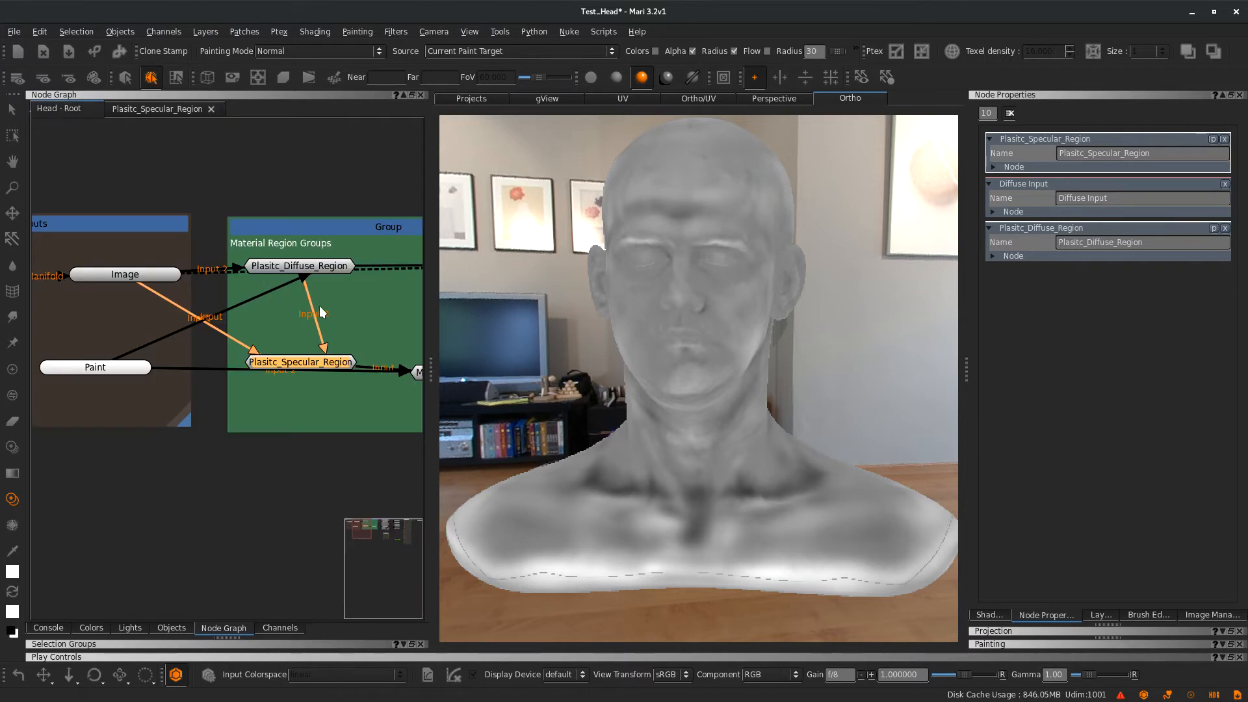
Correct the misspelled diffuse region group's name to Plastic_Diffuse_Region
left_click(321, 263)
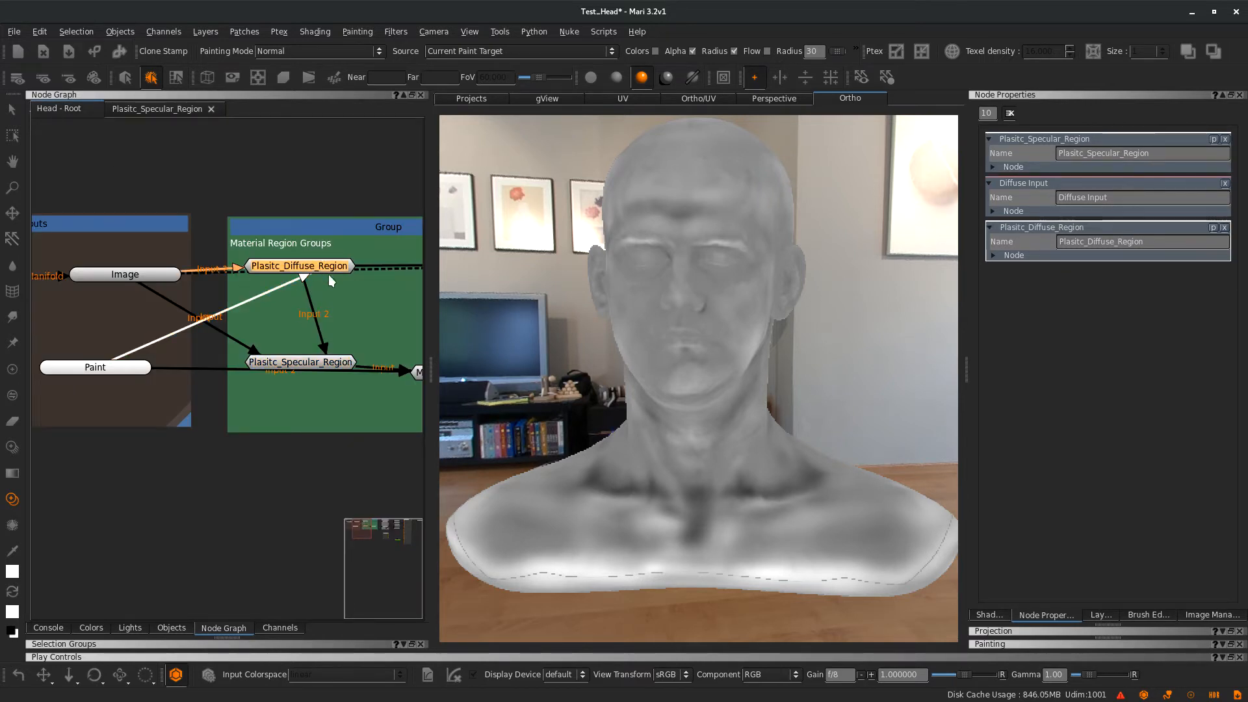
double_click(281, 272)
left_click(1079, 154)
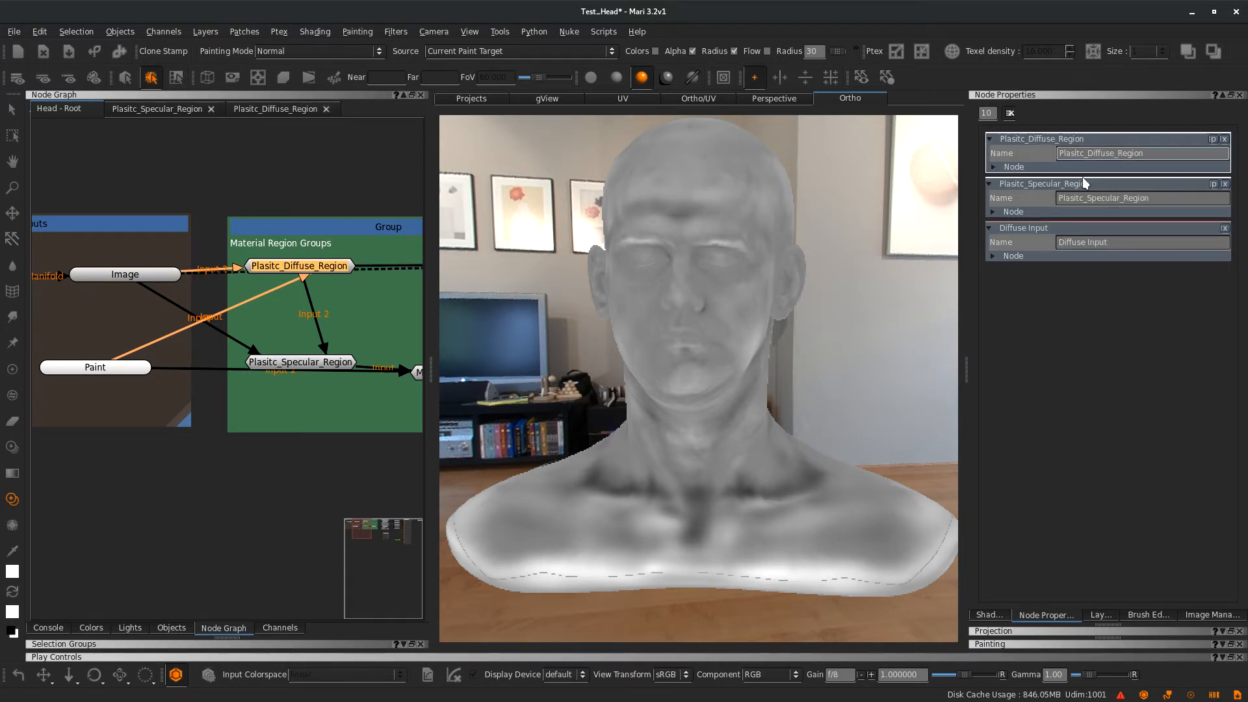
key("BackSpace")
key("BackSpace")
type("ti")
key("Return")
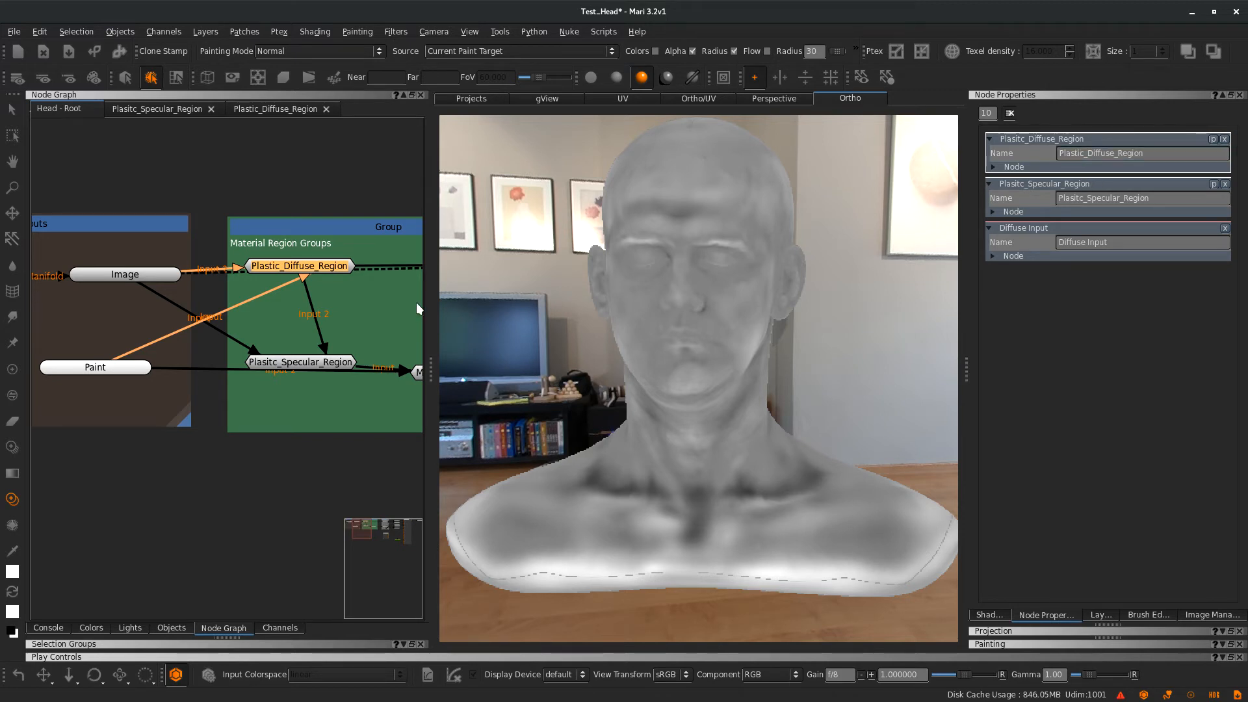
Correct the misspelled specular region group's name to Plastic_Specular_Region
left_click(293, 362)
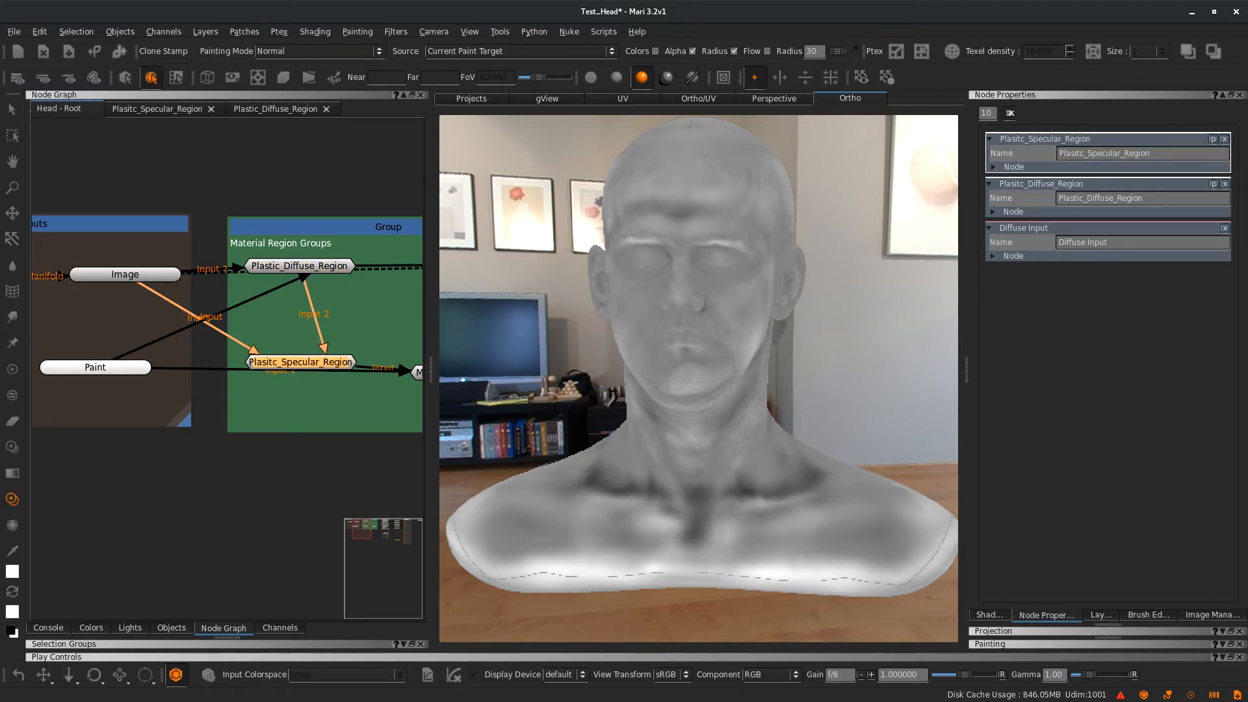
left_click(1078, 153)
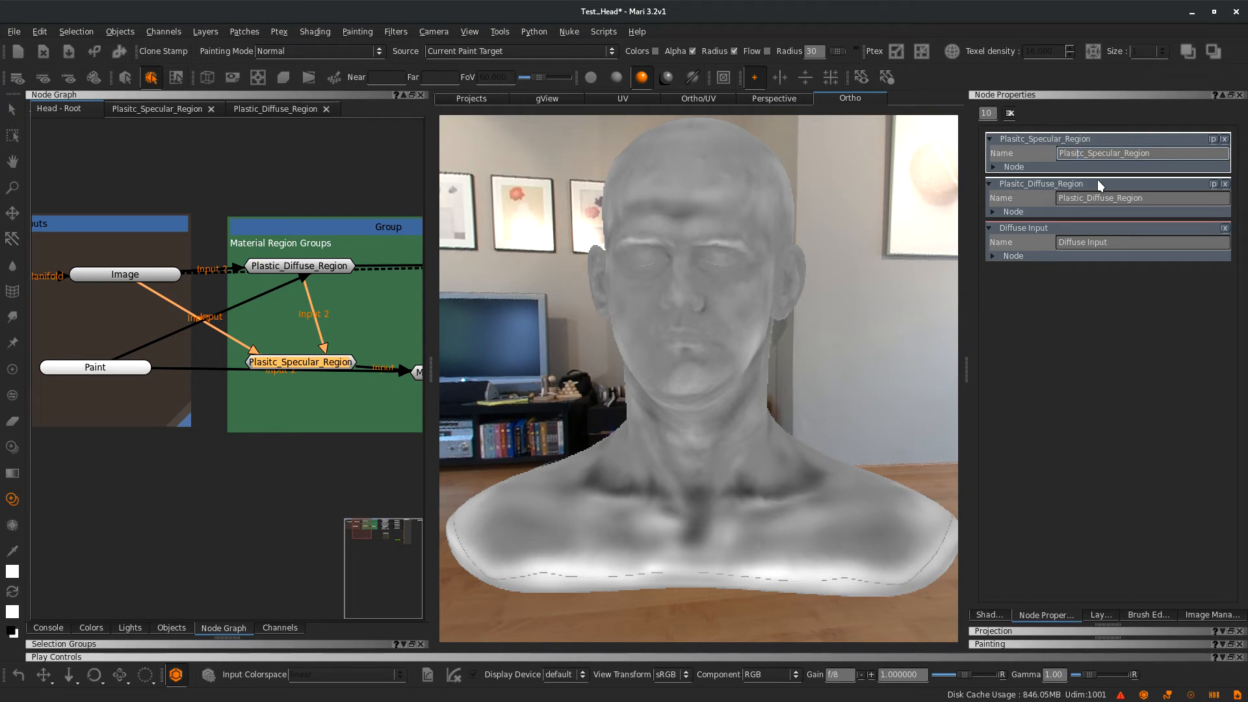
key("BackSpace")
key("Right")
type("i")
key("Return")
Bring up the Plastic_Diffuse_Region network and examine the connections feeding its Diffuse Input node
left_click(337, 266)
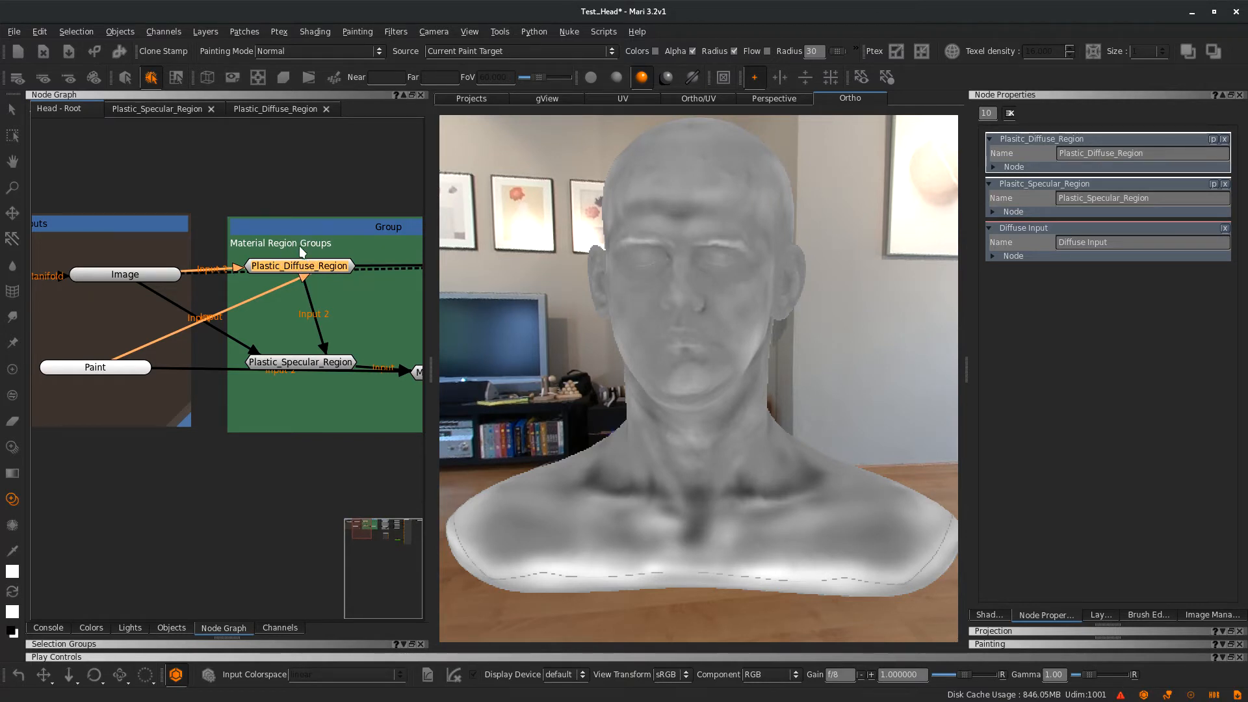
left_click(262, 108)
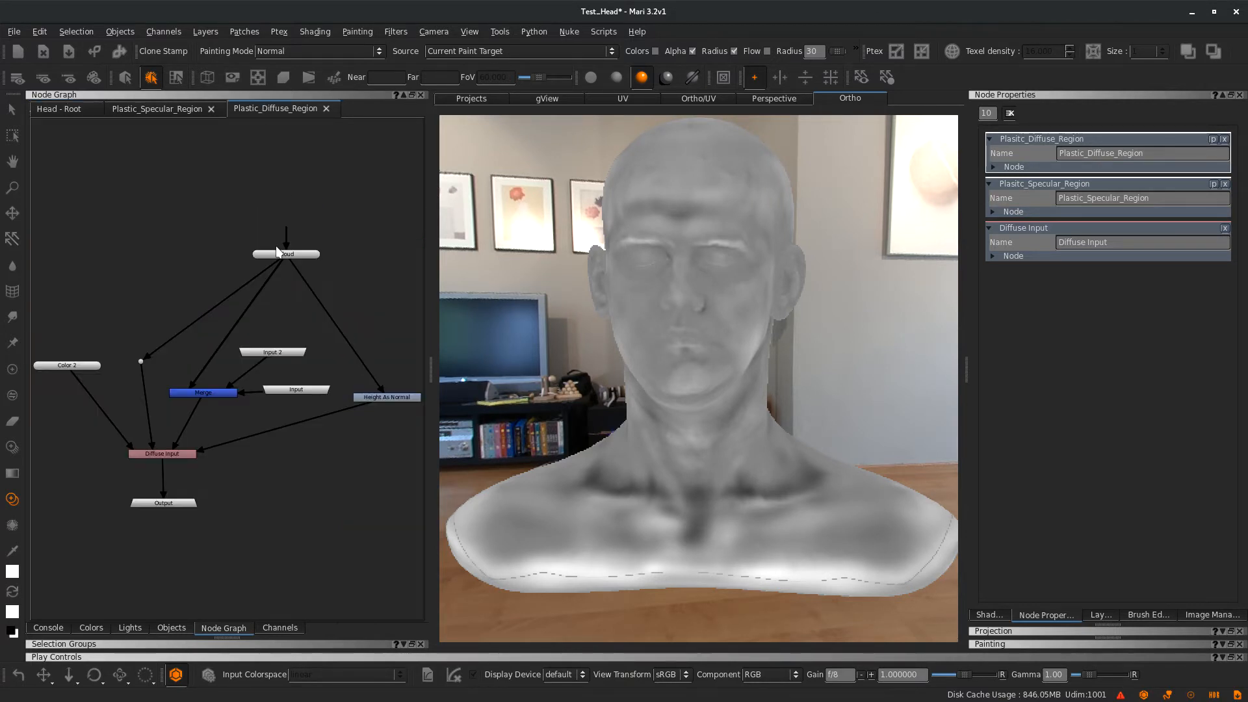
scroll(243, 334, "up", 3)
middle_click_drag(319, 288, 289, 187)
middle_click_drag(189, 409, 378, 412)
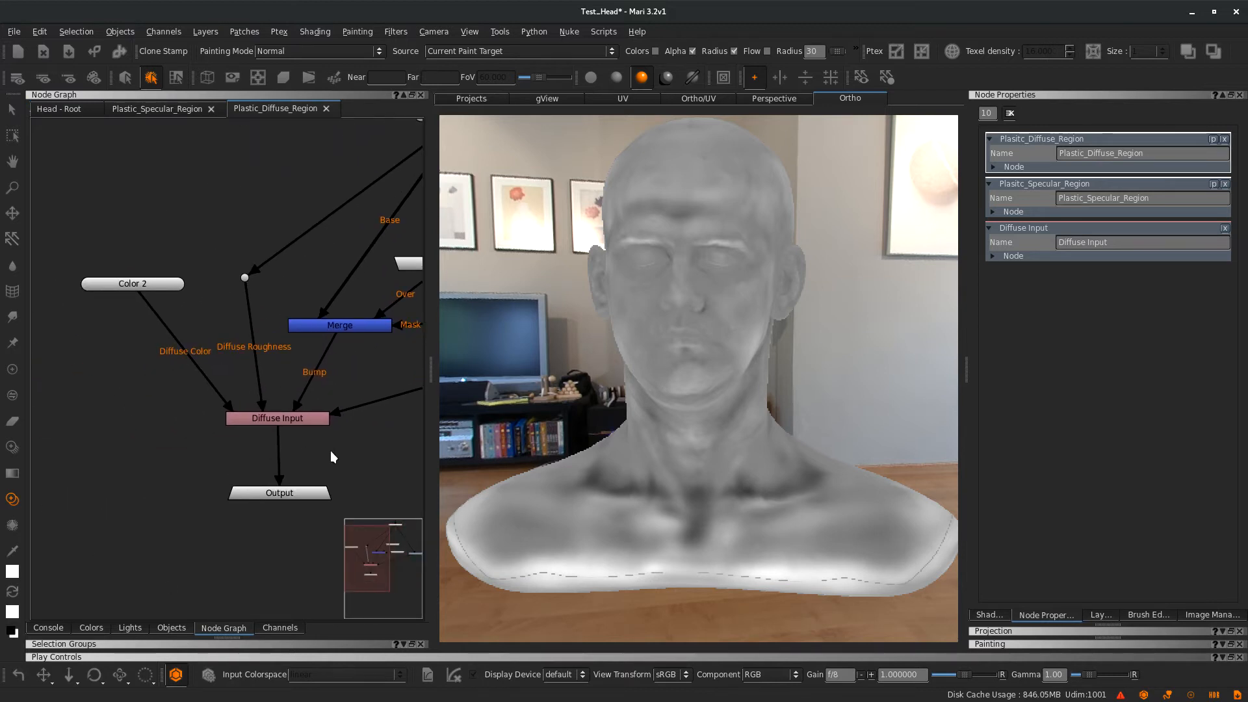
middle_click_drag(331, 457, 266, 437)
middle_click_drag(327, 366, 350, 390)
Preview the Color 2, Cloud and Merge nodes in turn on the head model
mouse_move(122, 297)
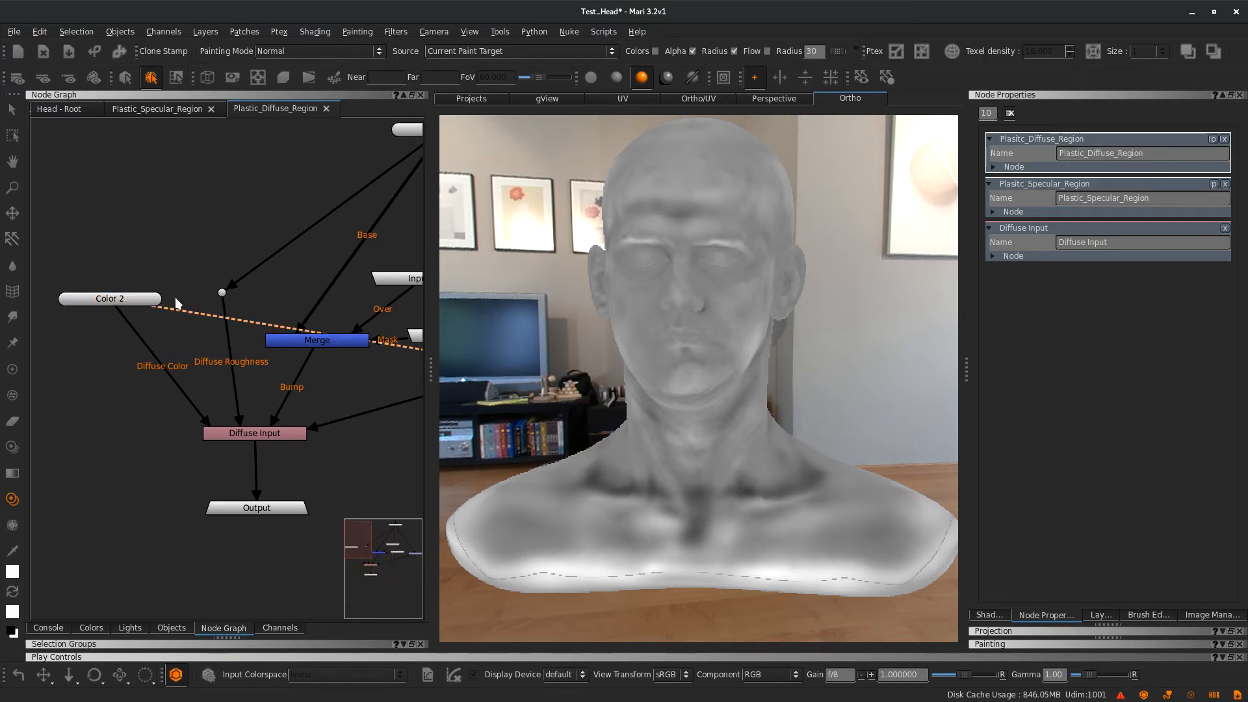
middle_click_drag(270, 233, 84, 237)
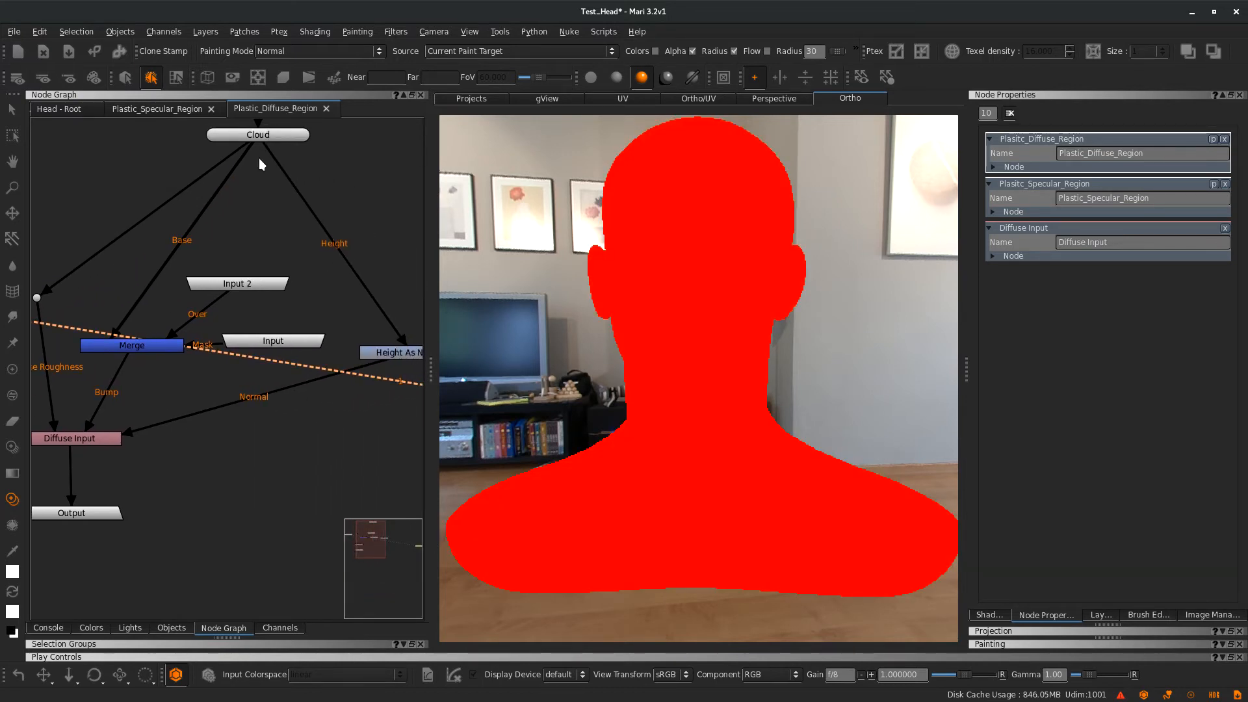
left_click(271, 139)
left_click(144, 347)
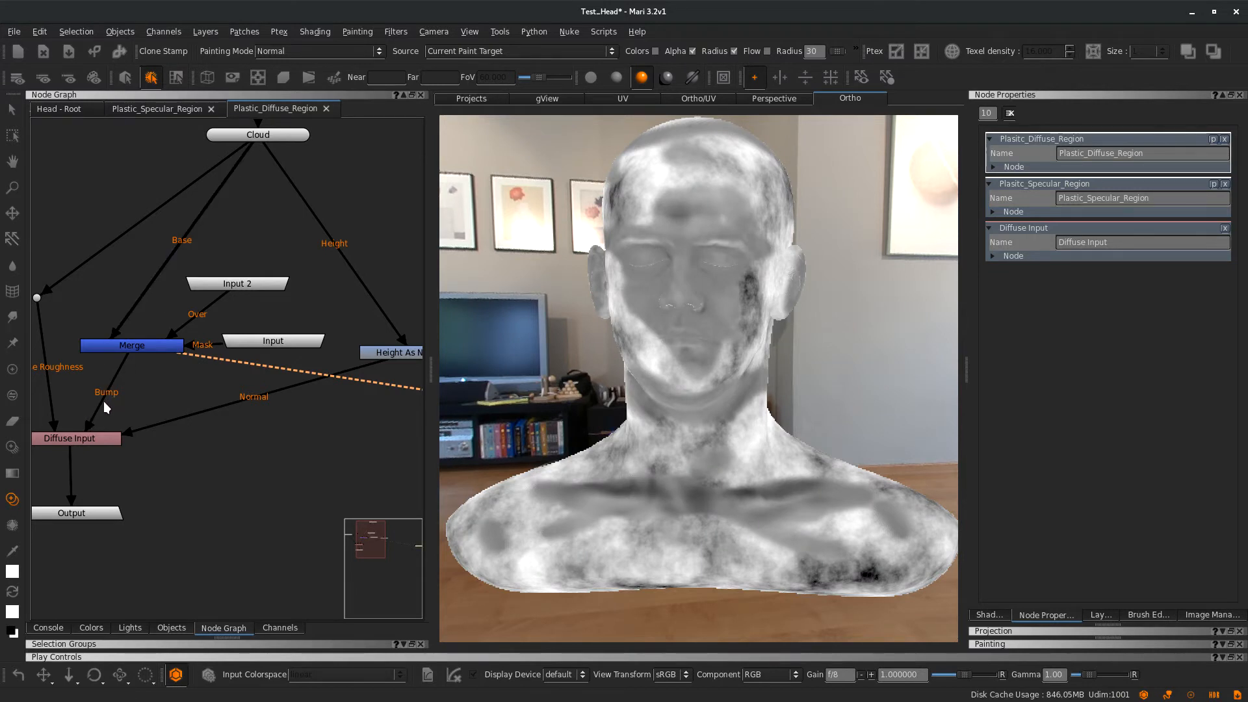
Preview the Height As Normal node and the dot node feeding Diffuse Roughness on the head model
middle_click_drag(197, 316, 70, 256)
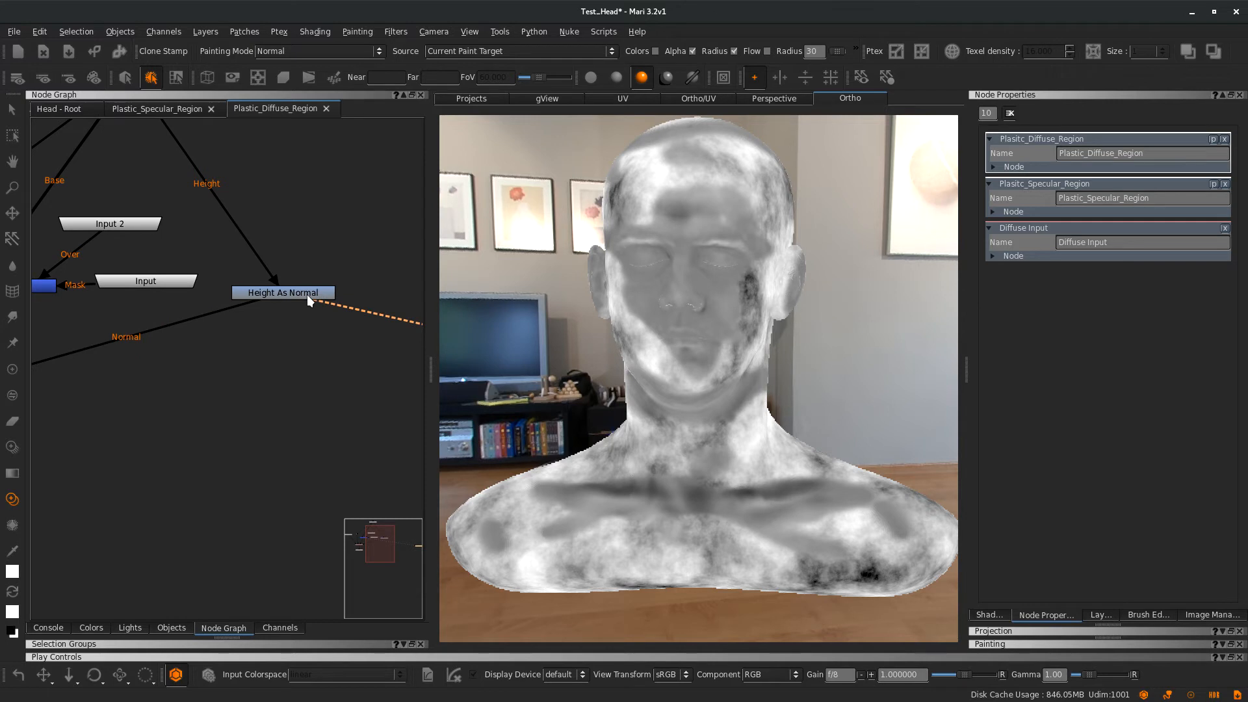
middle_click_drag(188, 230, 343, 314)
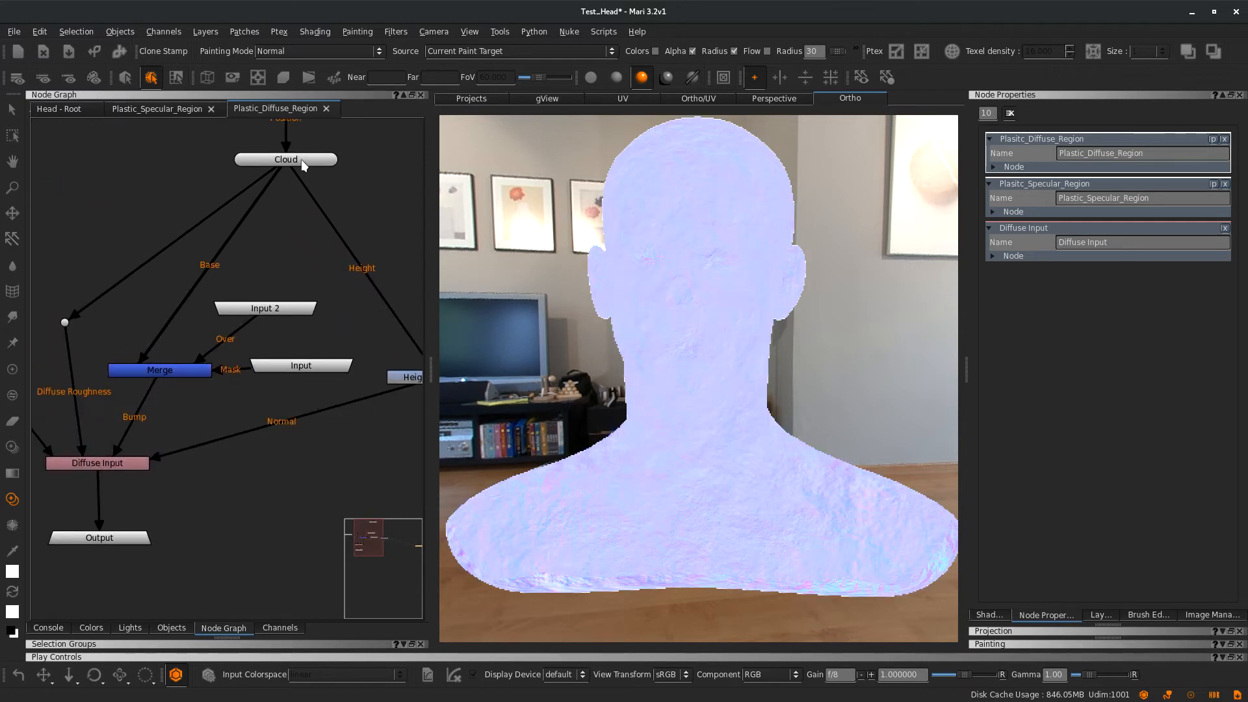
middle_click_drag(71, 324, 225, 267)
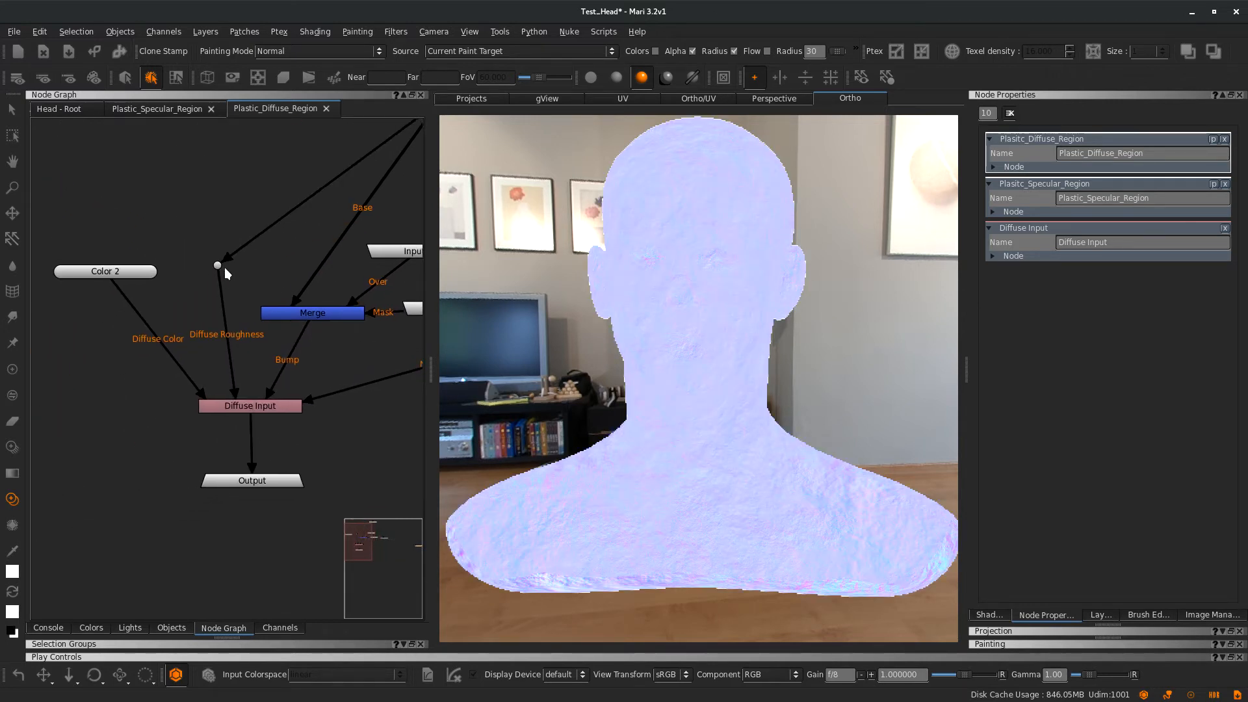
key("v")
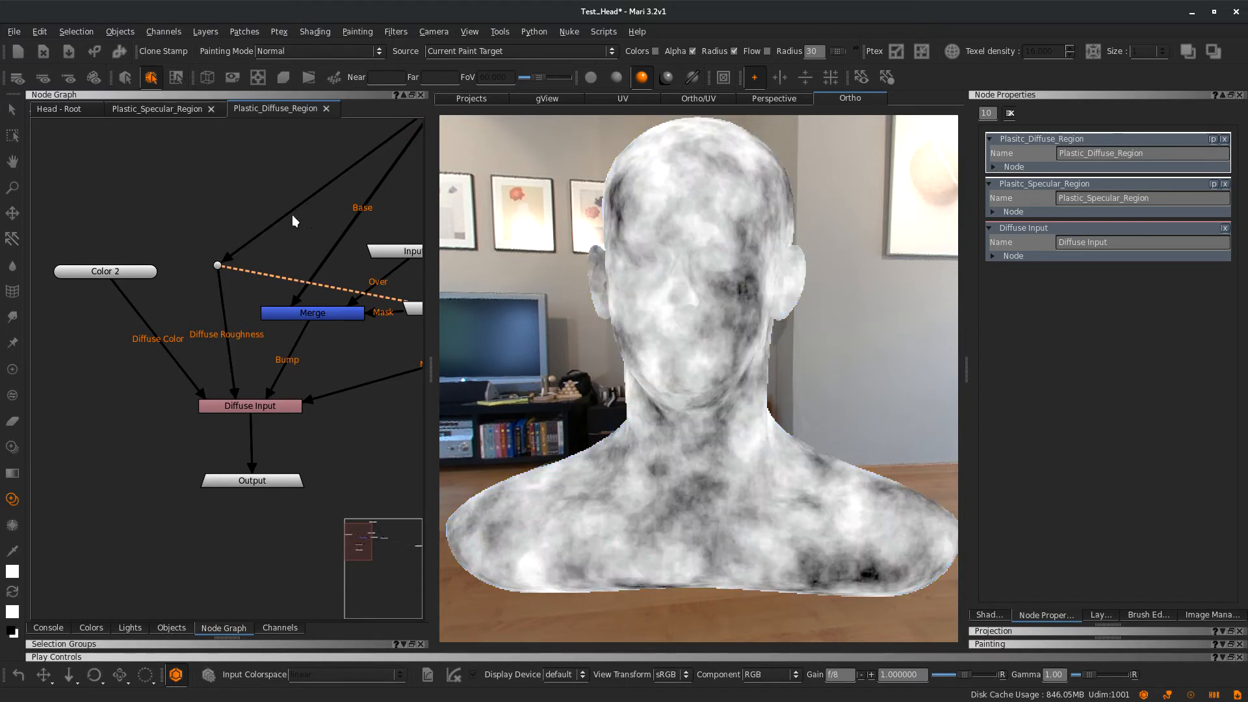
Preview the Merge node fed by Cloud and Input 2 on the head model
middle_click_drag(307, 220, 156, 325)
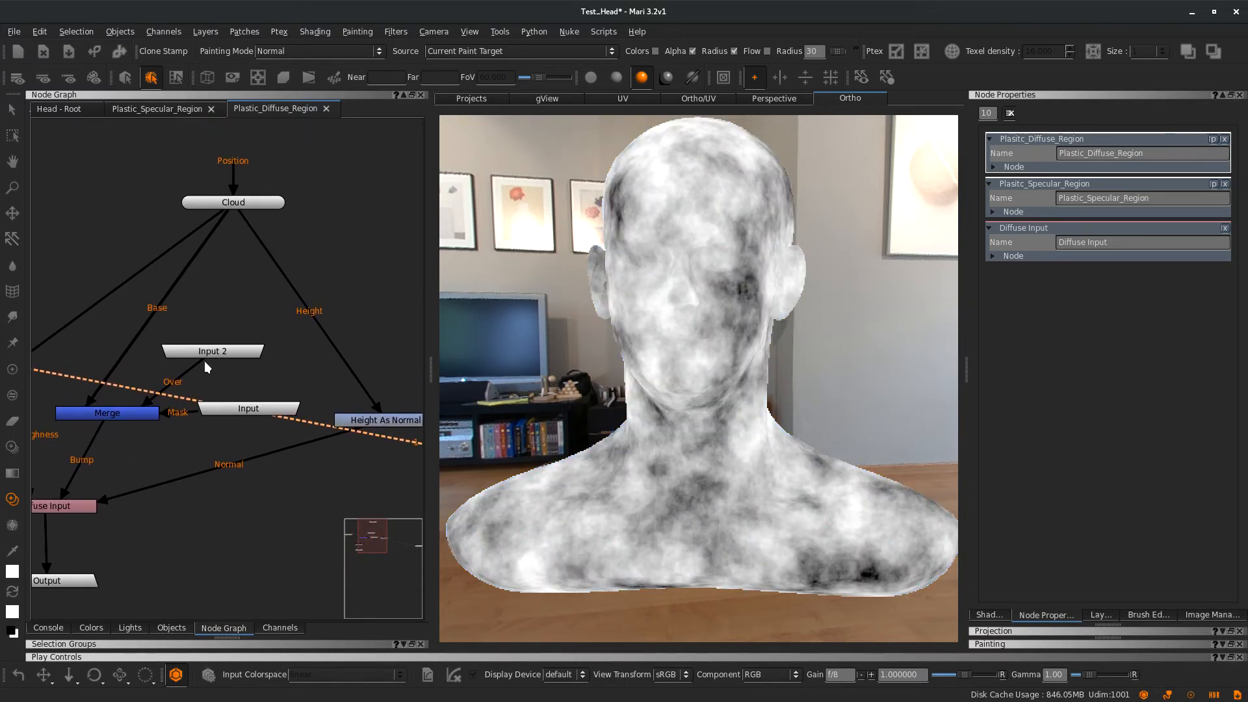
middle_click_drag(205, 366, 267, 356)
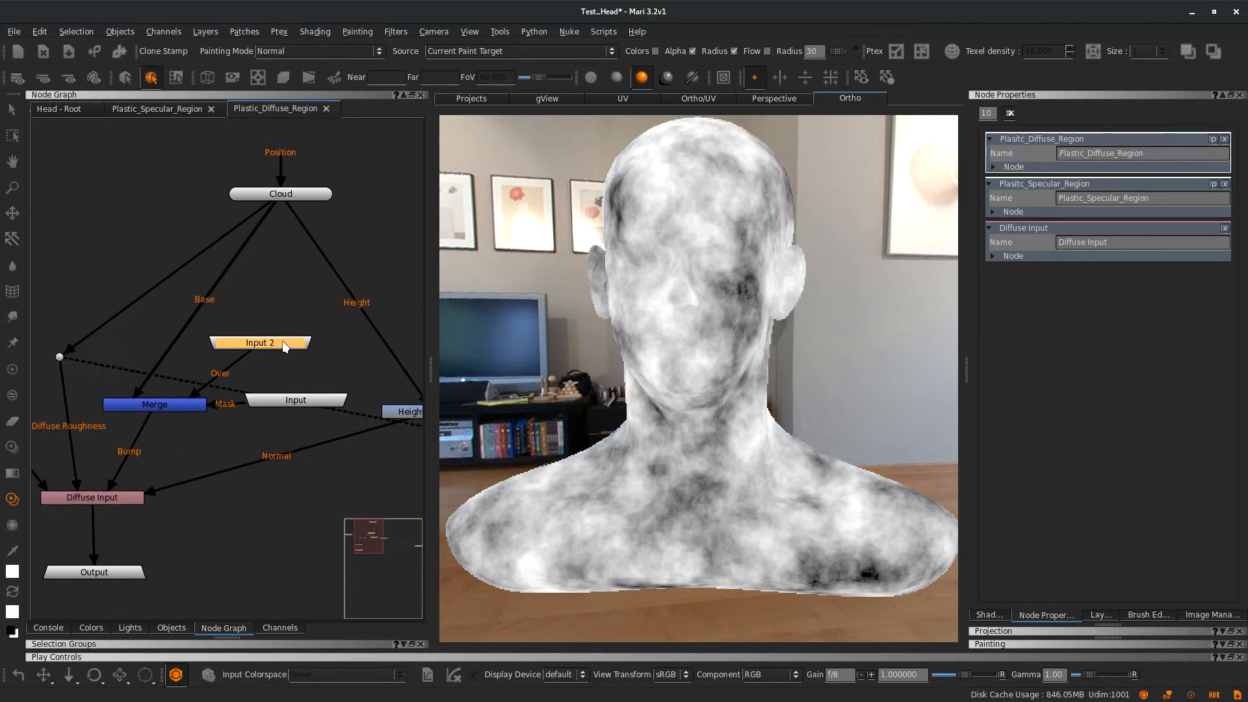
key("v")
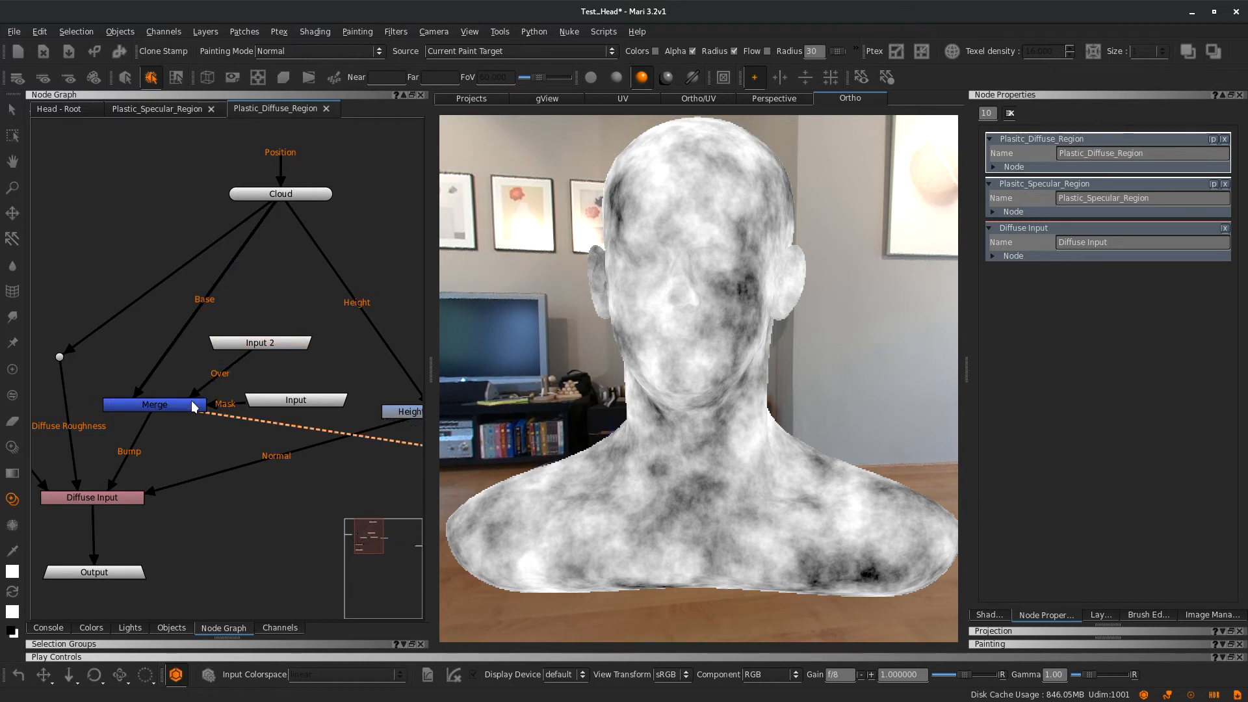
Return to the head's root graph and open the properties of the Image node in the shared inputs
left_click(59, 109)
middle_click_drag(131, 236, 219, 252)
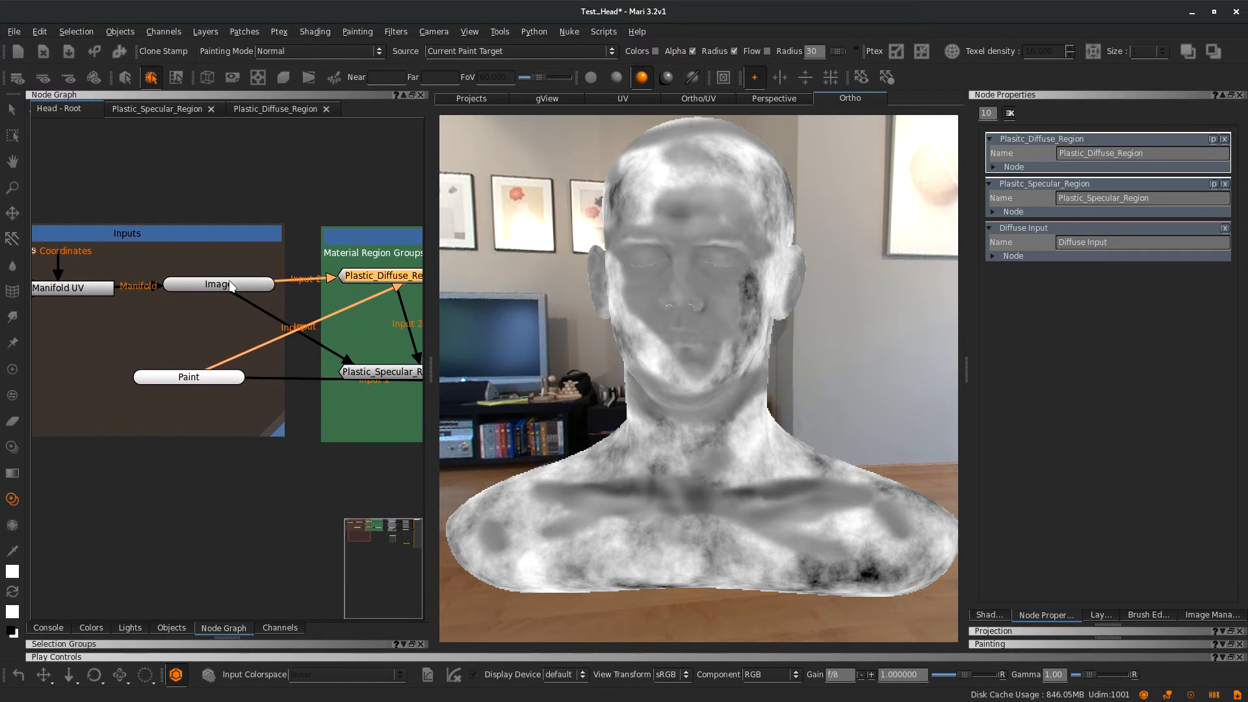
left_click_drag(232, 282, 189, 286)
middle_click_drag(165, 217, 244, 205)
left_click_drag(134, 277, 130, 267)
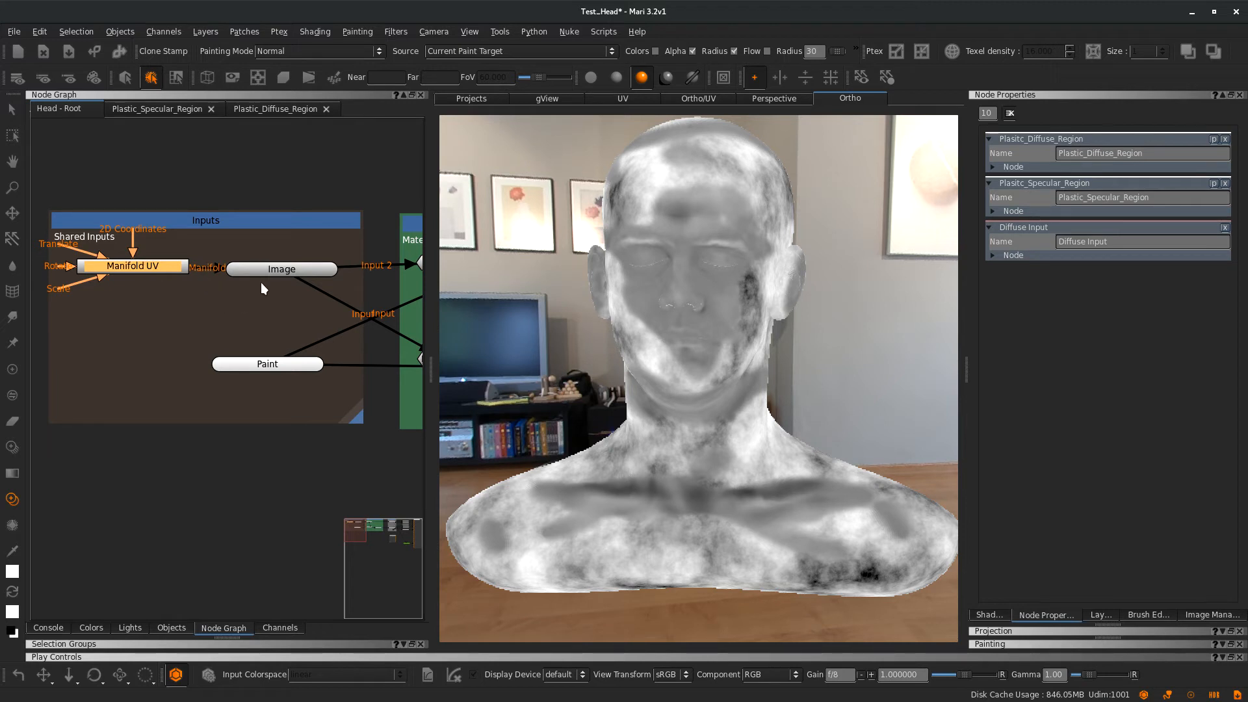
left_click(274, 271)
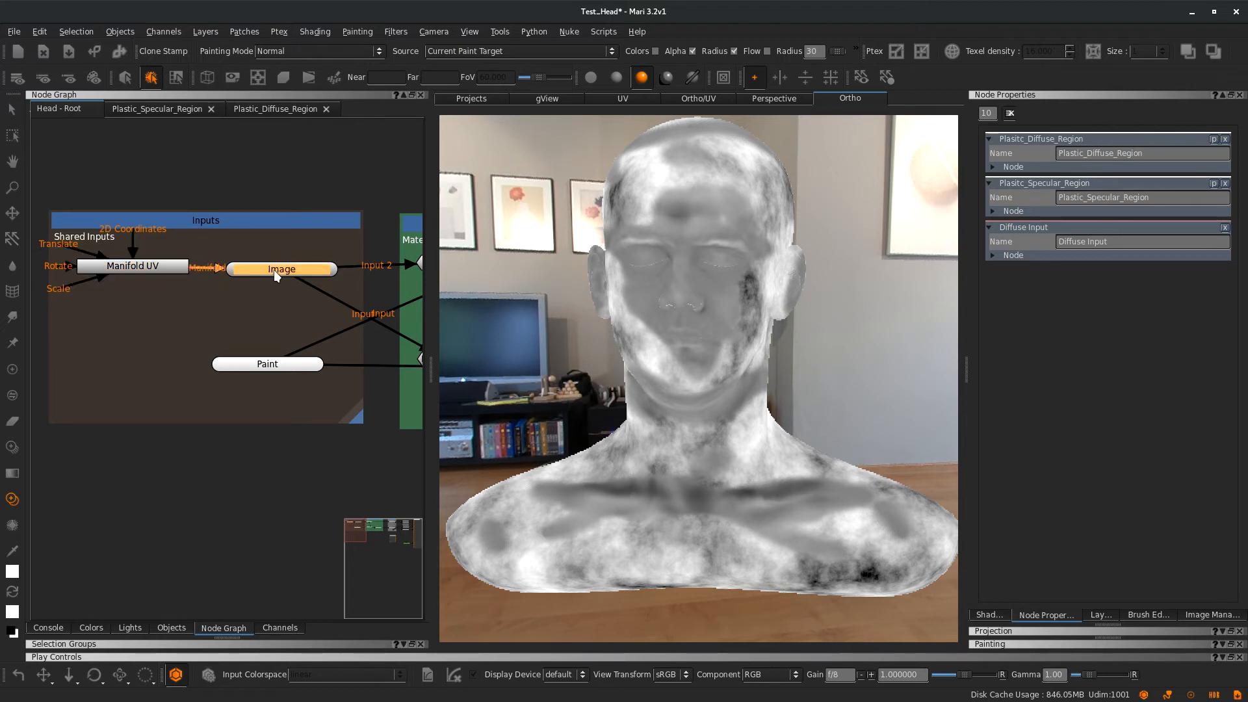
double_click(274, 270)
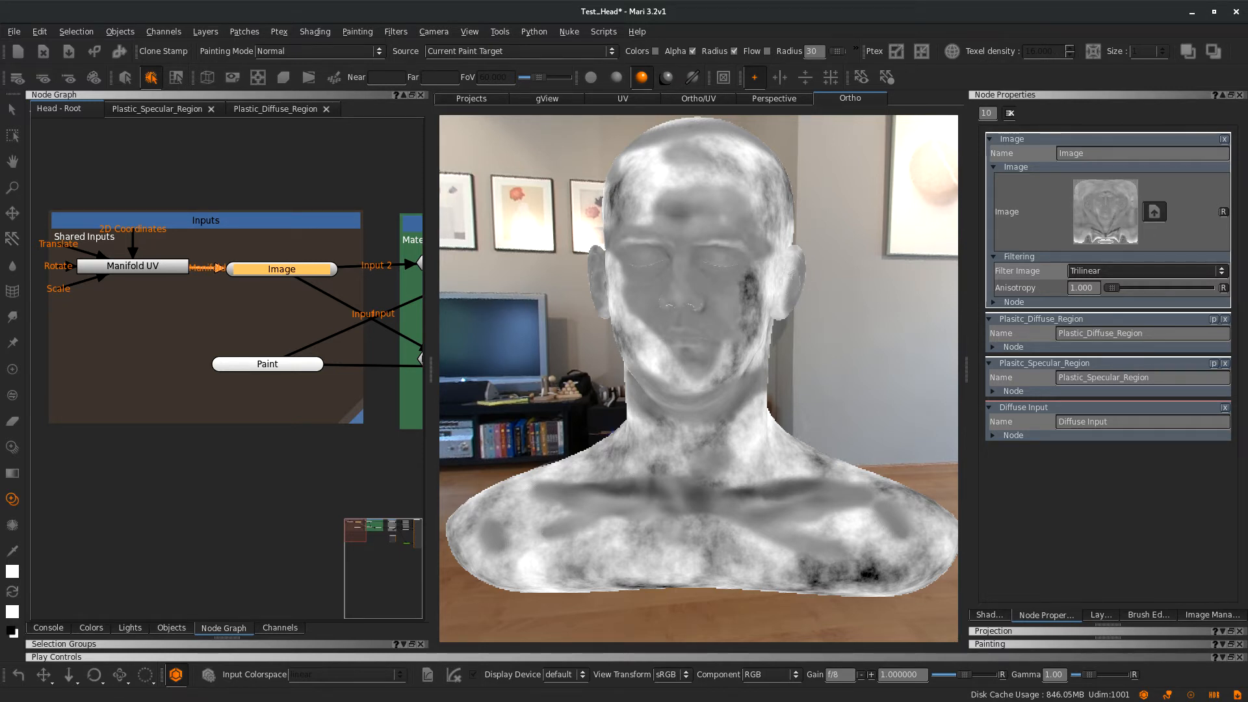
Line up the Image node with the Manifold UV node inside the Inputs group
left_click(164, 264)
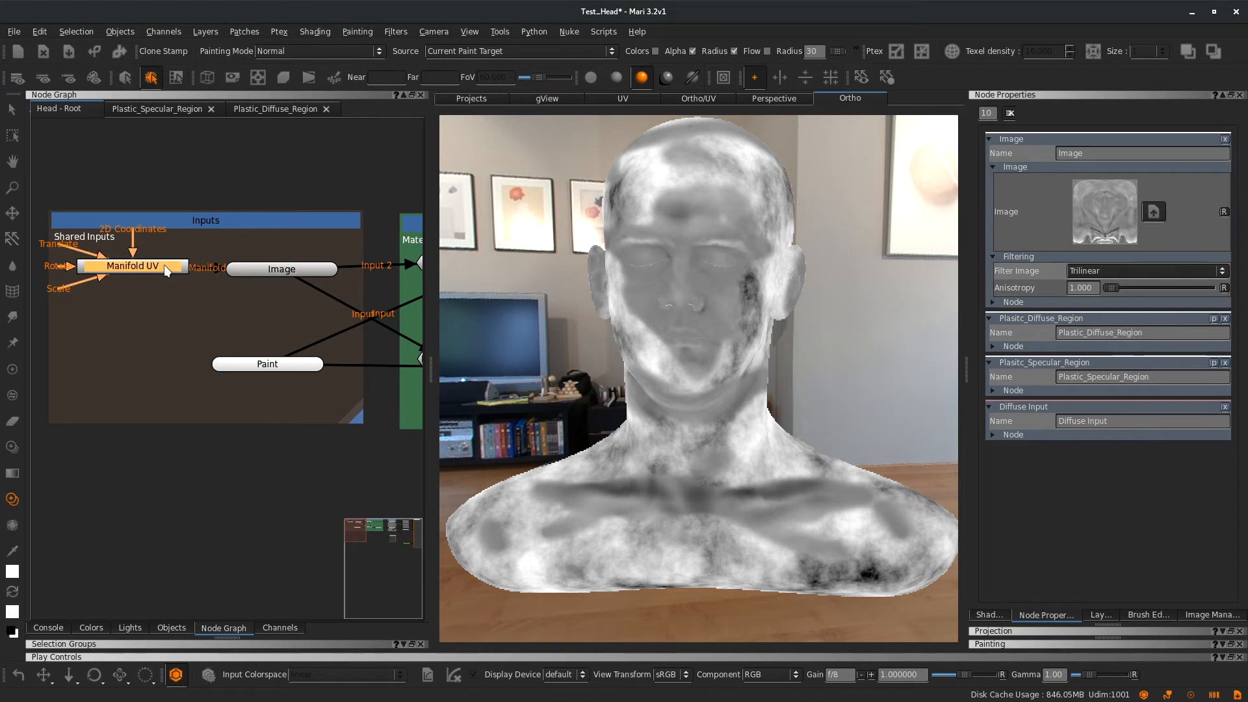
left_click(254, 269)
left_click_drag(253, 267, 256, 264)
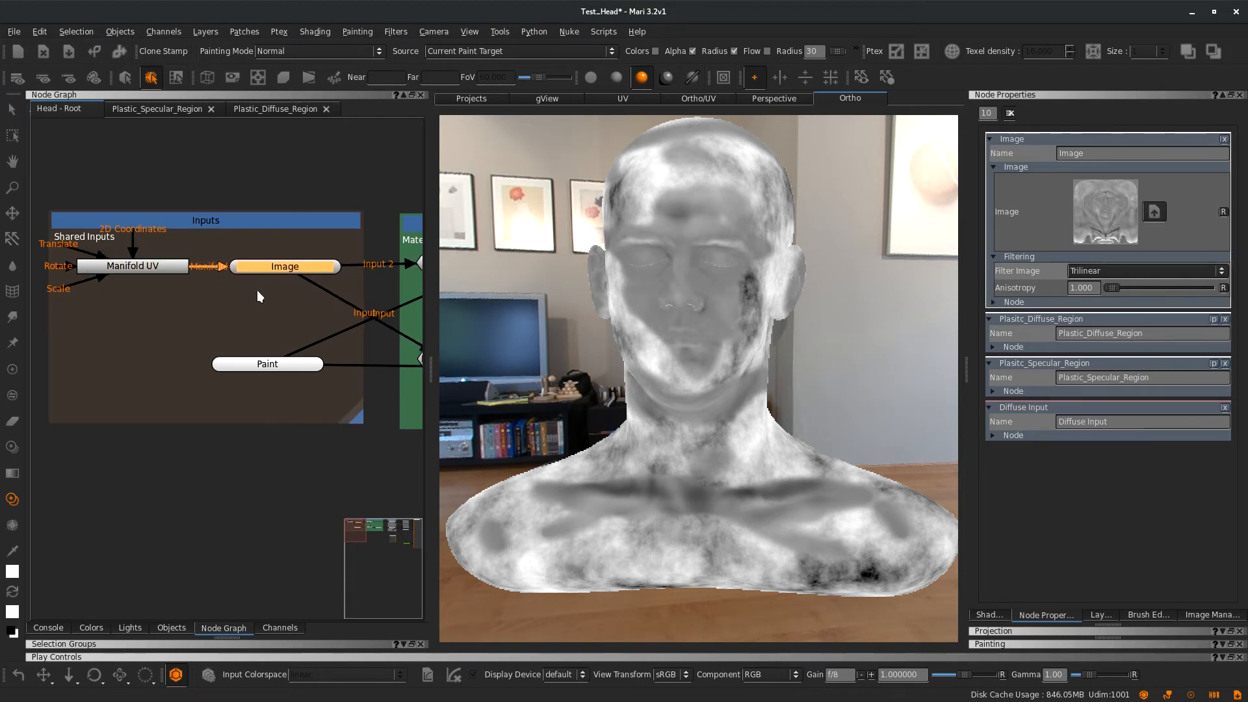
left_click(146, 266)
middle_click_drag(286, 184, 246, 179)
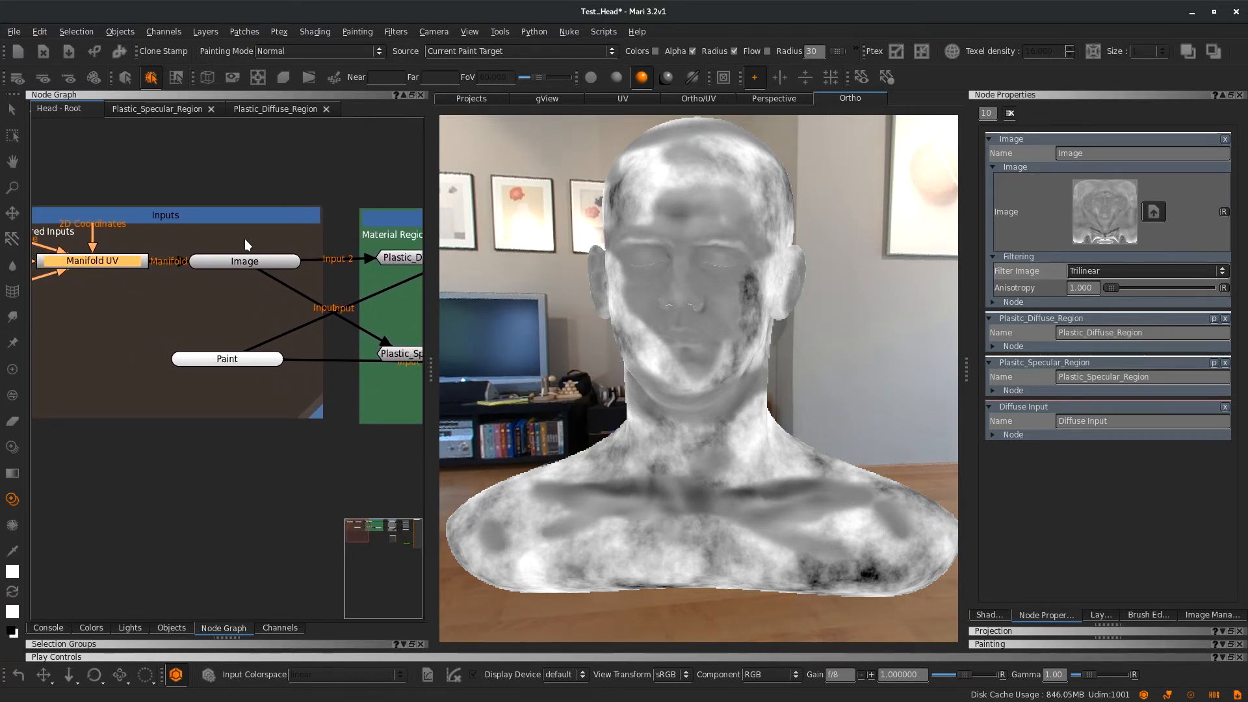
Examine the link from Plastic_Diffuse_Region to Plastic_Specular_Region and open the specular group's properties
middle_click_drag(269, 287, 181, 263)
middle_click_drag(223, 155, 157, 157)
left_click(284, 252)
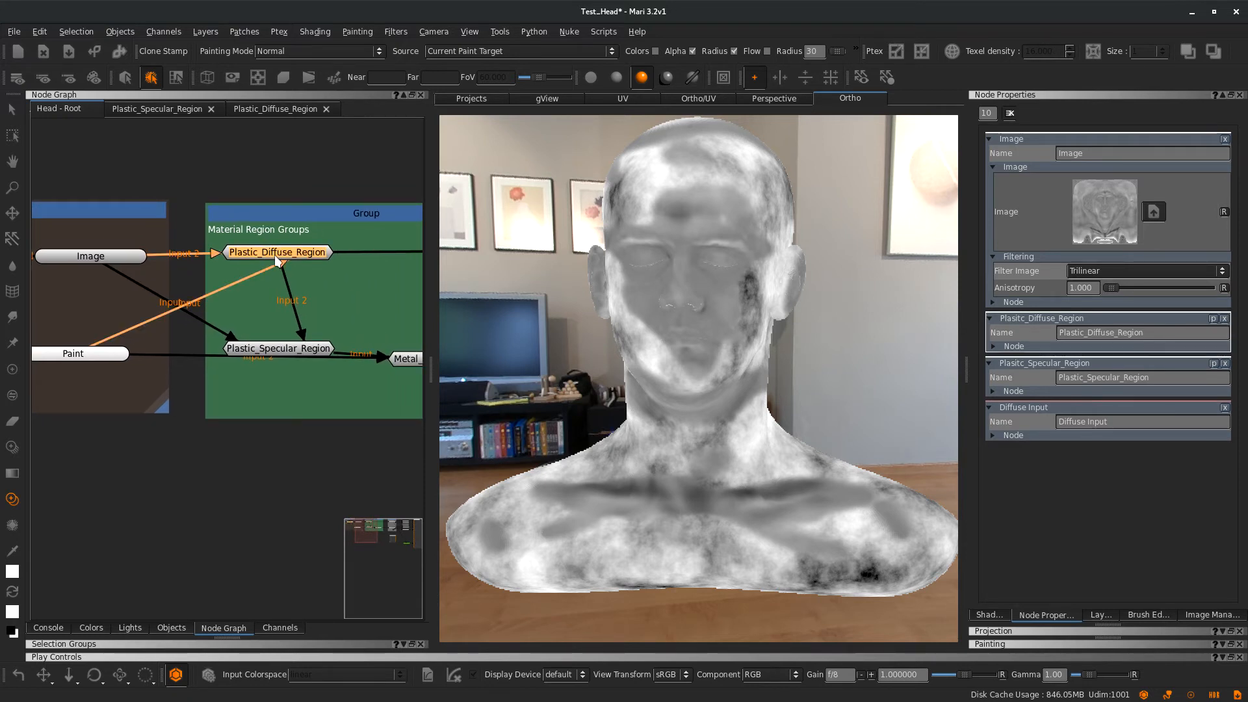
left_click(252, 163)
middle_click_drag(281, 187, 235, 157)
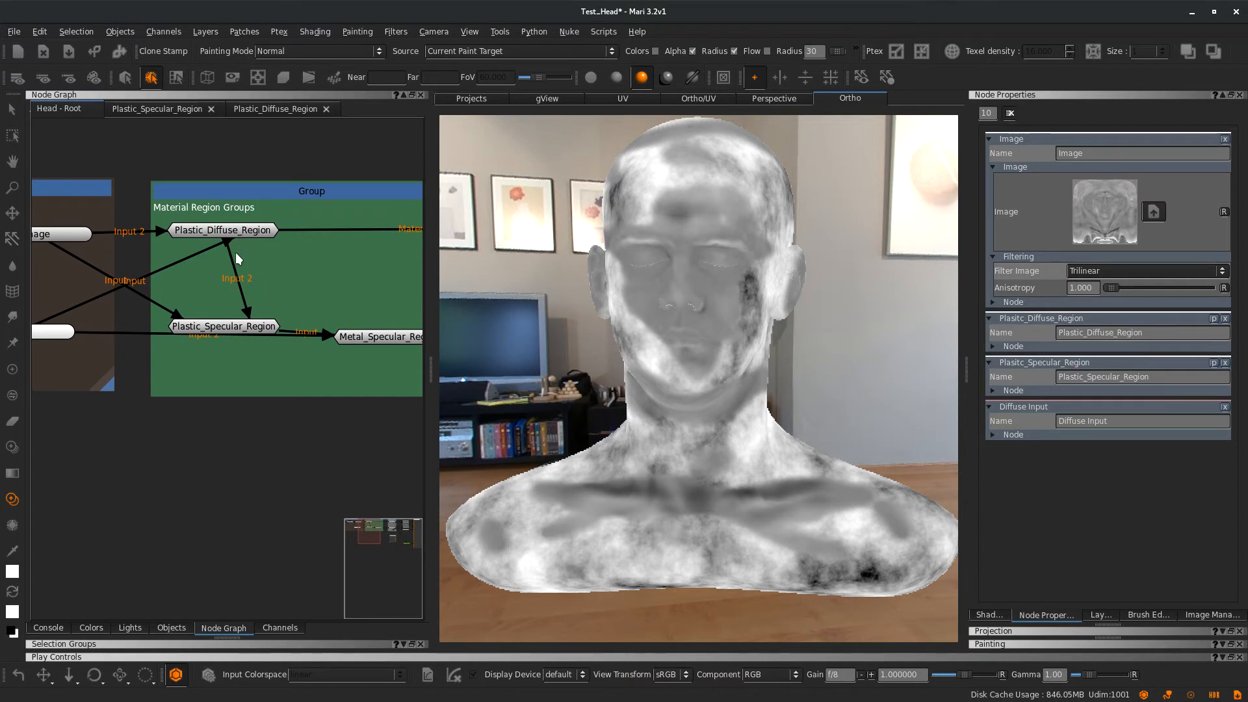
left_click(232, 230)
left_click(246, 325)
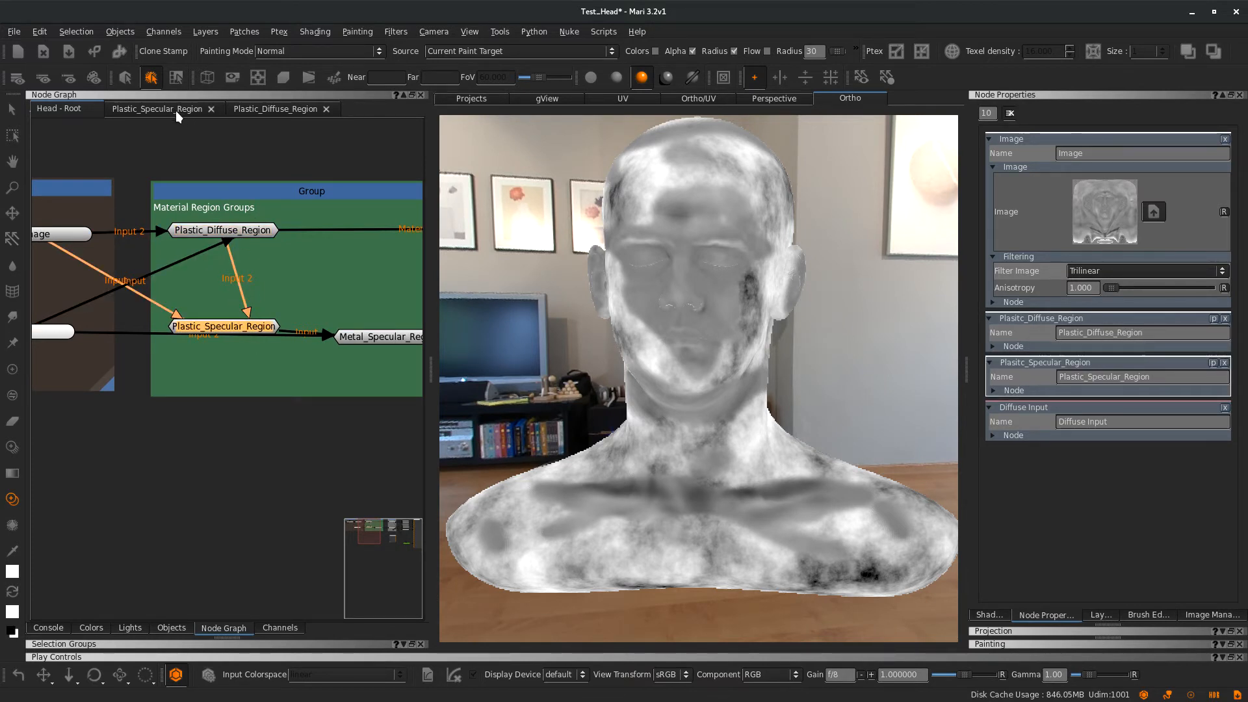
double_click(225, 328)
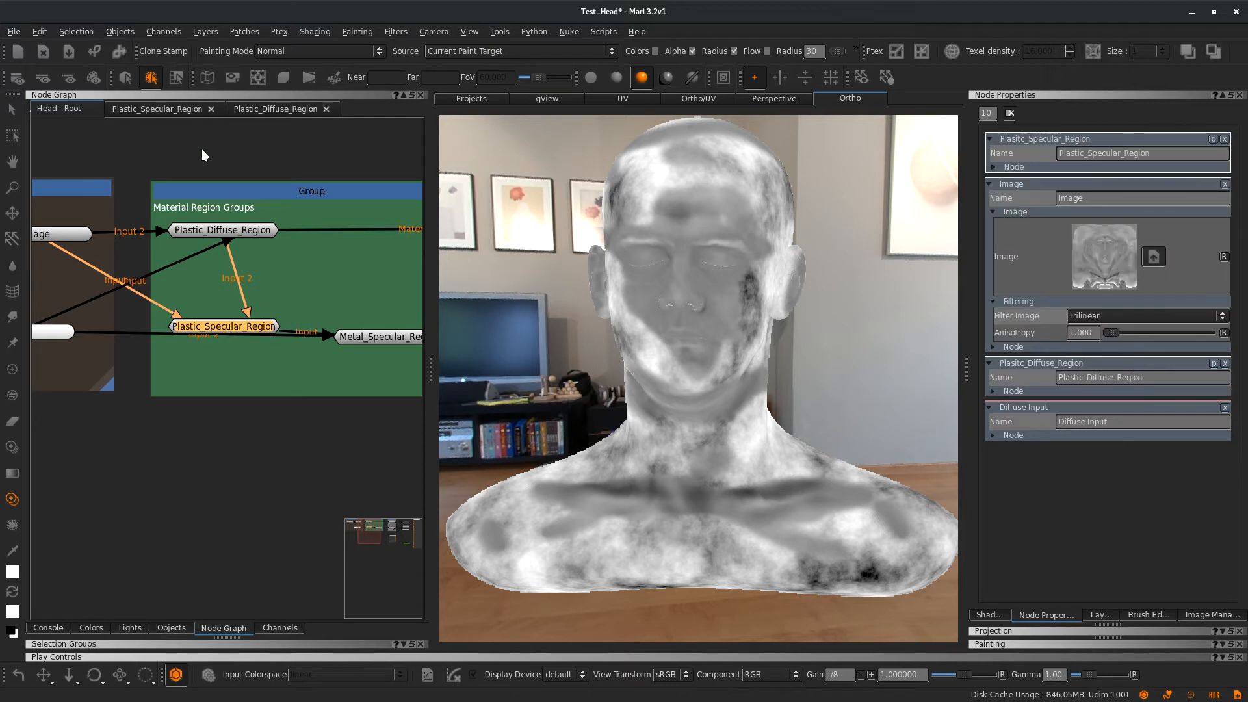
Compare Plastic_Specular_Region's incoming connections in the root graph with the Input 2 and Diffuse Output nodes inside its network
left_click(162, 106)
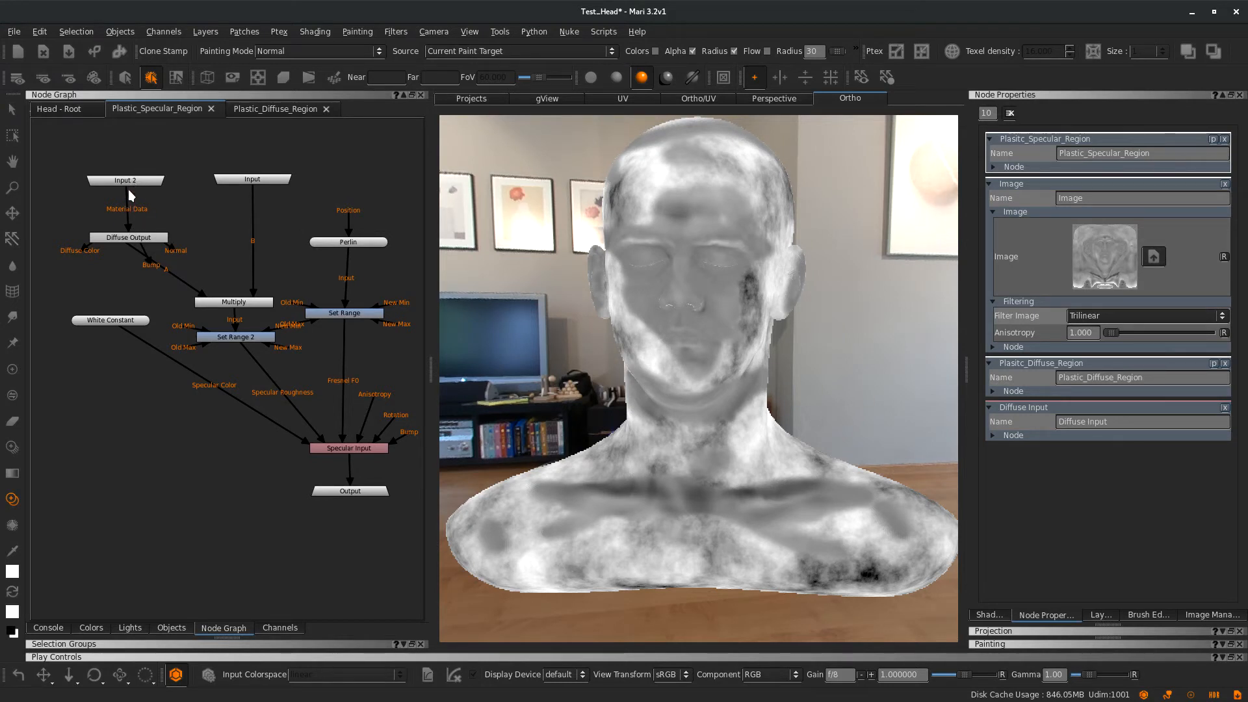
left_click(63, 110)
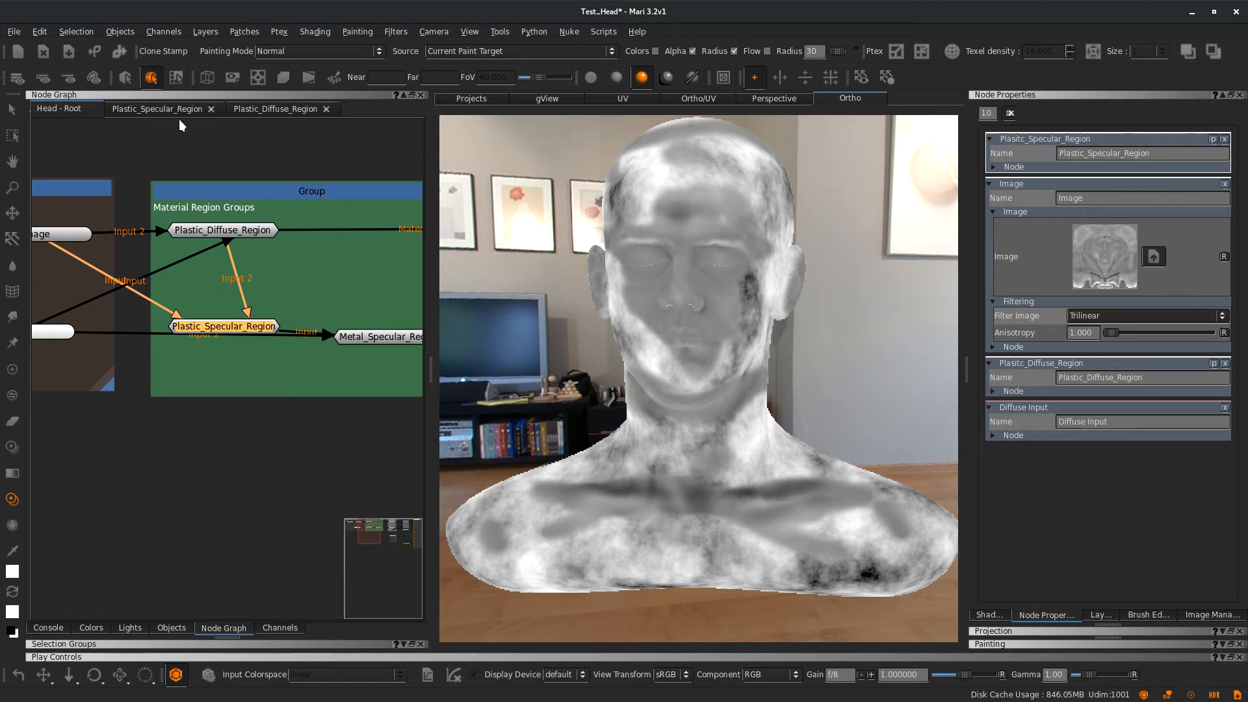
left_click(139, 111)
scroll(139, 216, "up", 3)
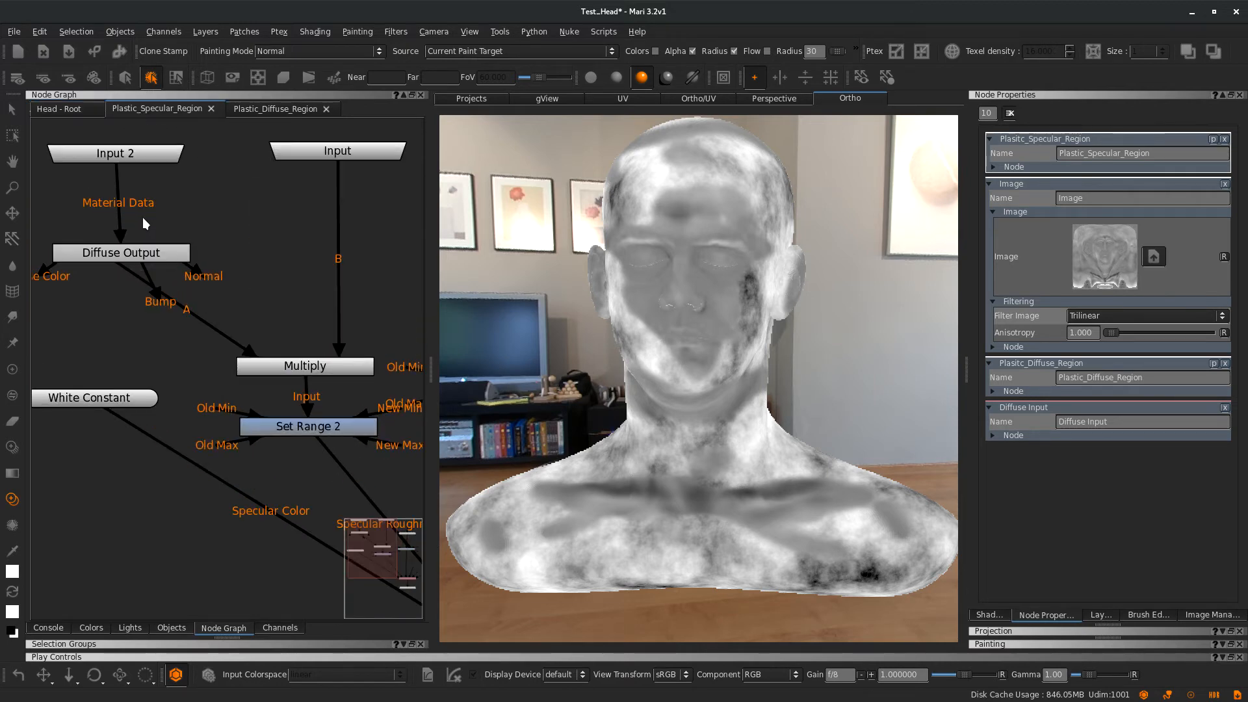
left_click(83, 113)
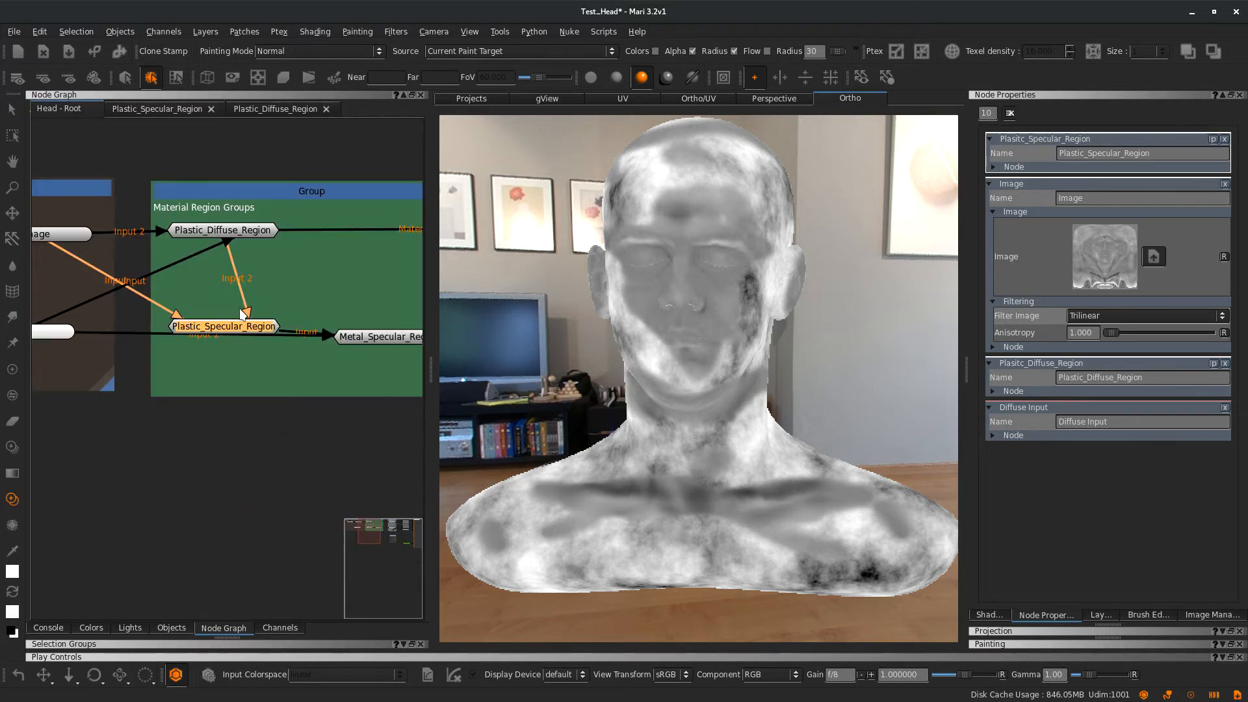
left_click(161, 113)
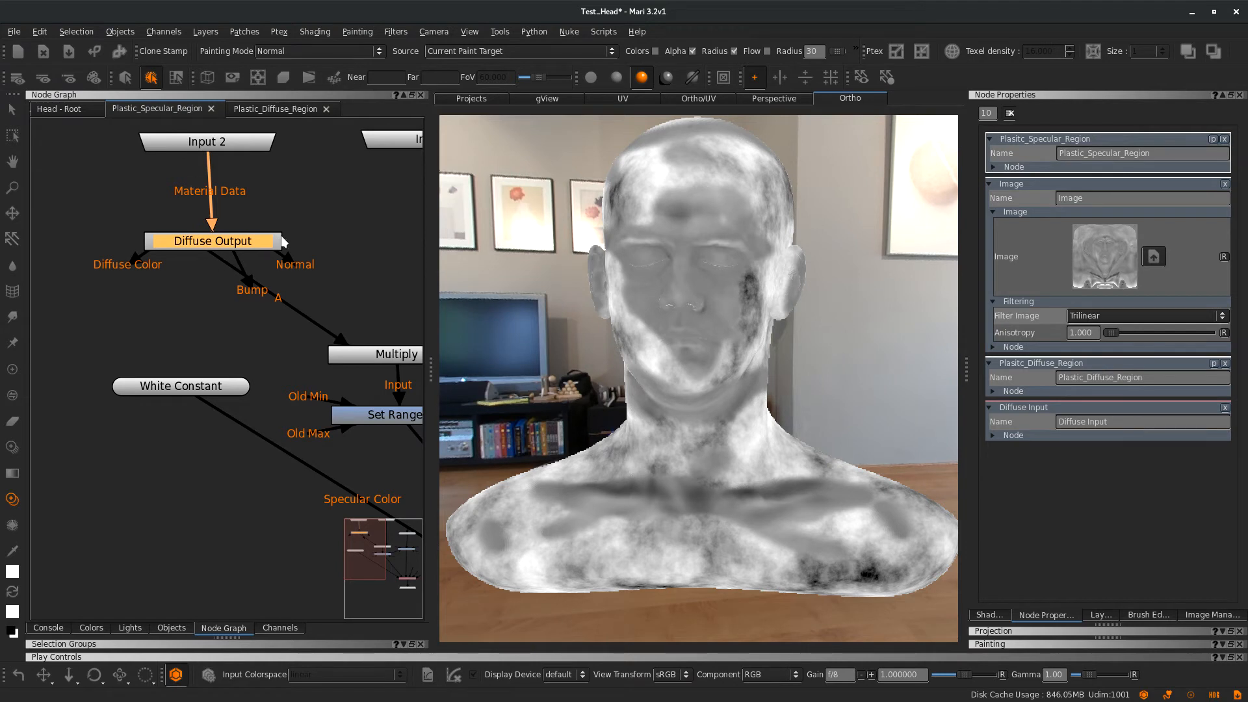
Trace the Diffuse Output node into Multiply, and preview the Set Range 2 and Multiply nodes on the head model
middle_click_drag(282, 221, 193, 201)
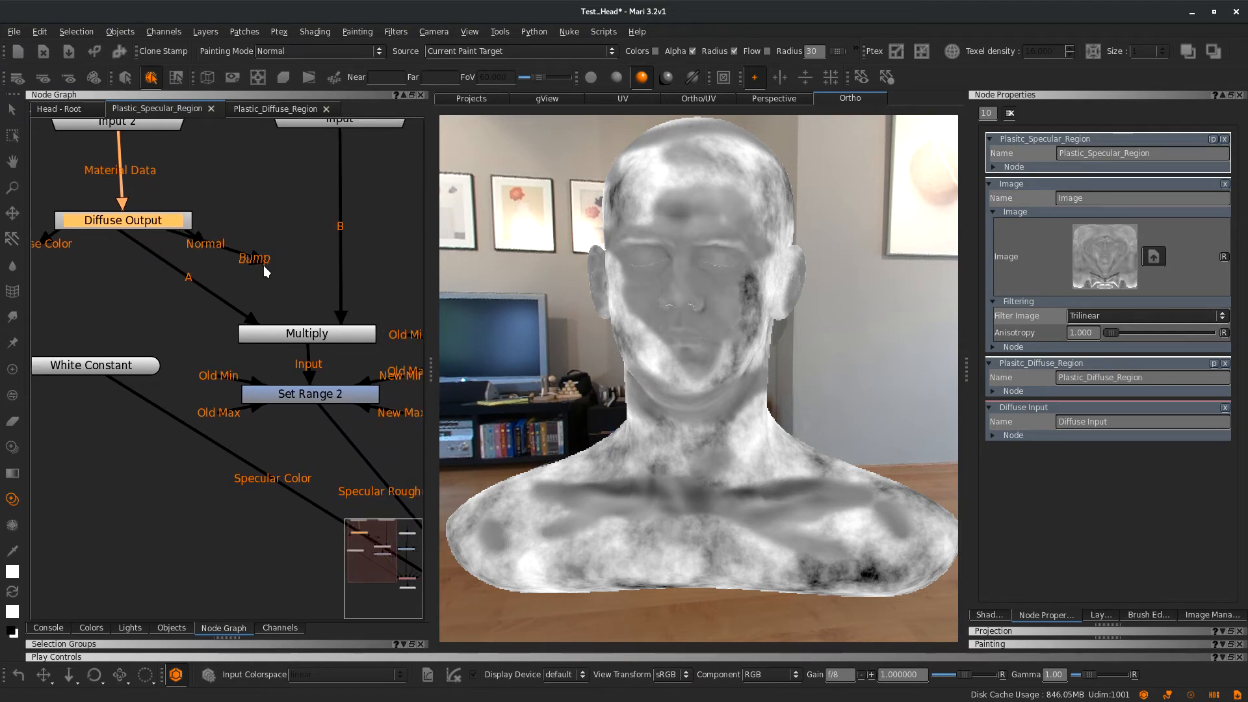
left_click(280, 220)
middle_click_drag(318, 303, 244, 247)
scroll(245, 246, "down", 2)
middle_click_drag(290, 331, 255, 270)
left_click(221, 256)
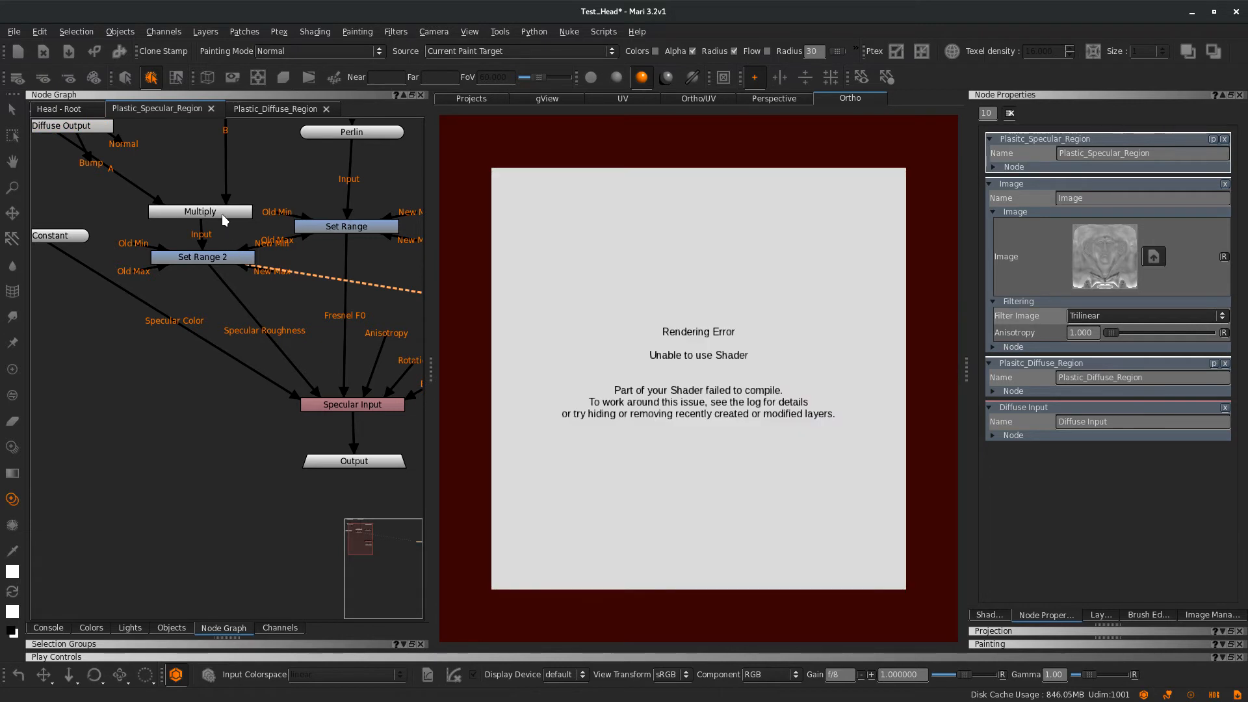
left_click(221, 213)
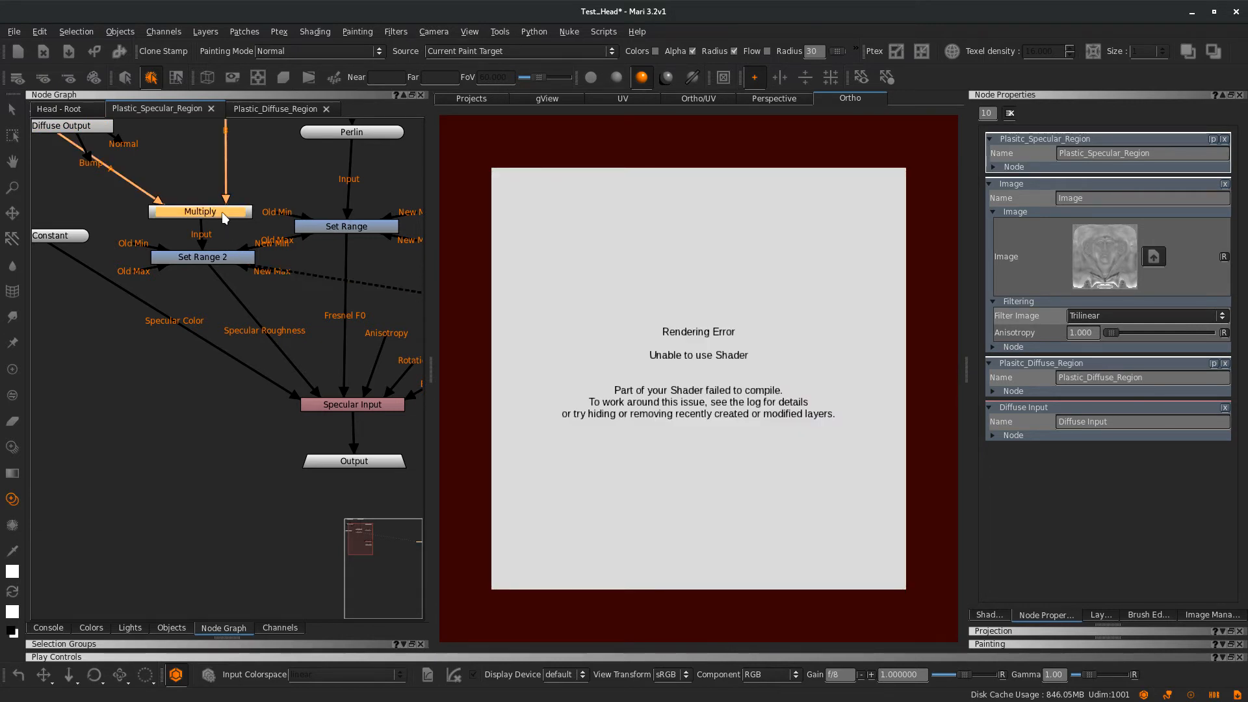
key("1")
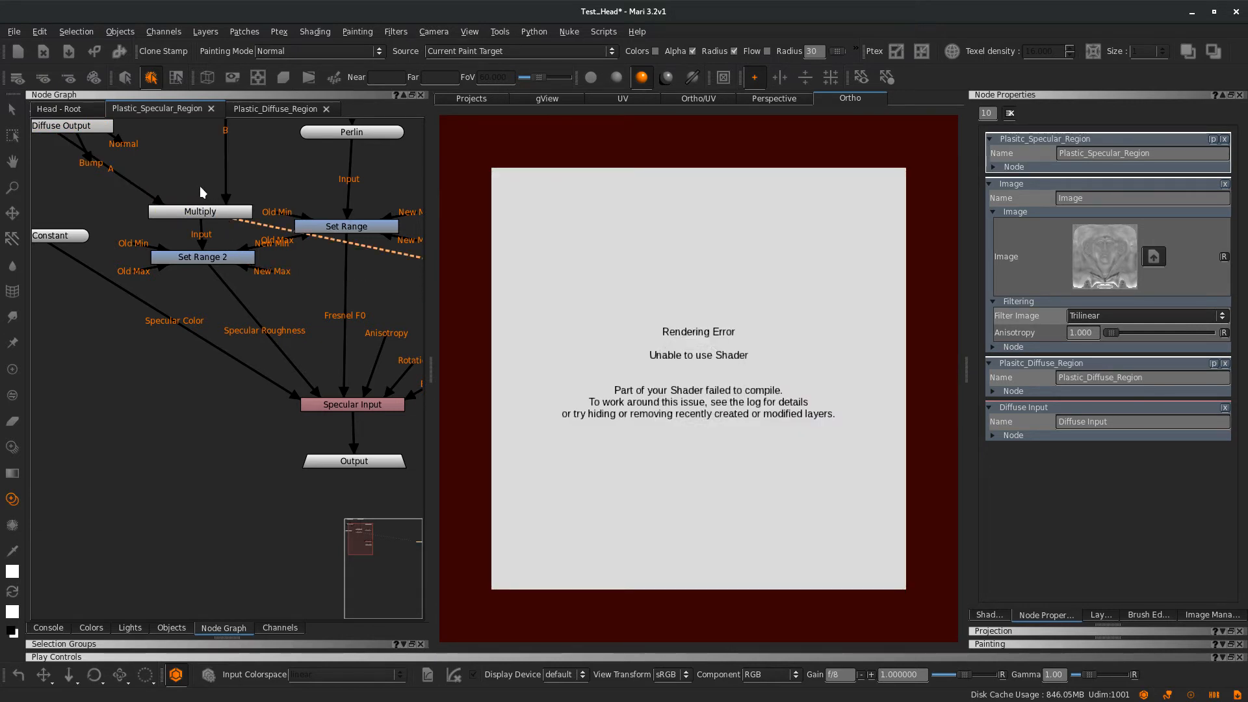
Check the Diffuse_Roughness stream of the Diffuse Output node and preview the Input 2 node on the head model
middle_click_drag(206, 210, 244, 342)
left_click(135, 256)
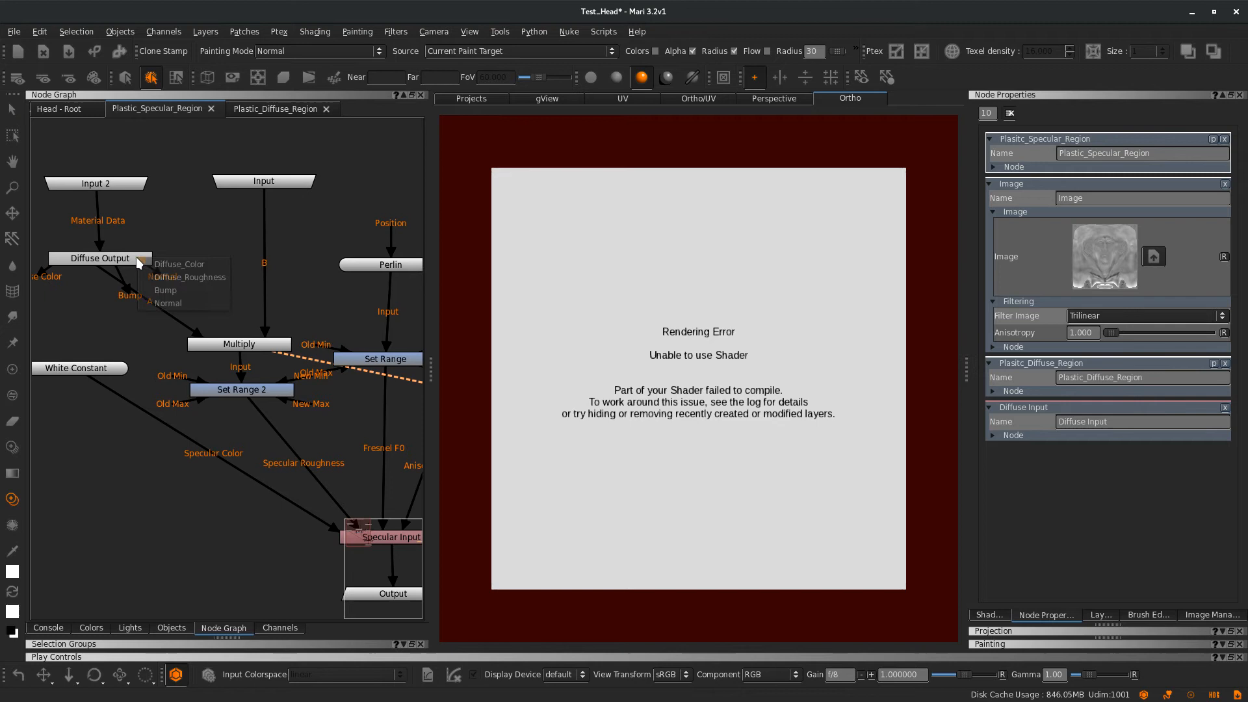
left_click(178, 275)
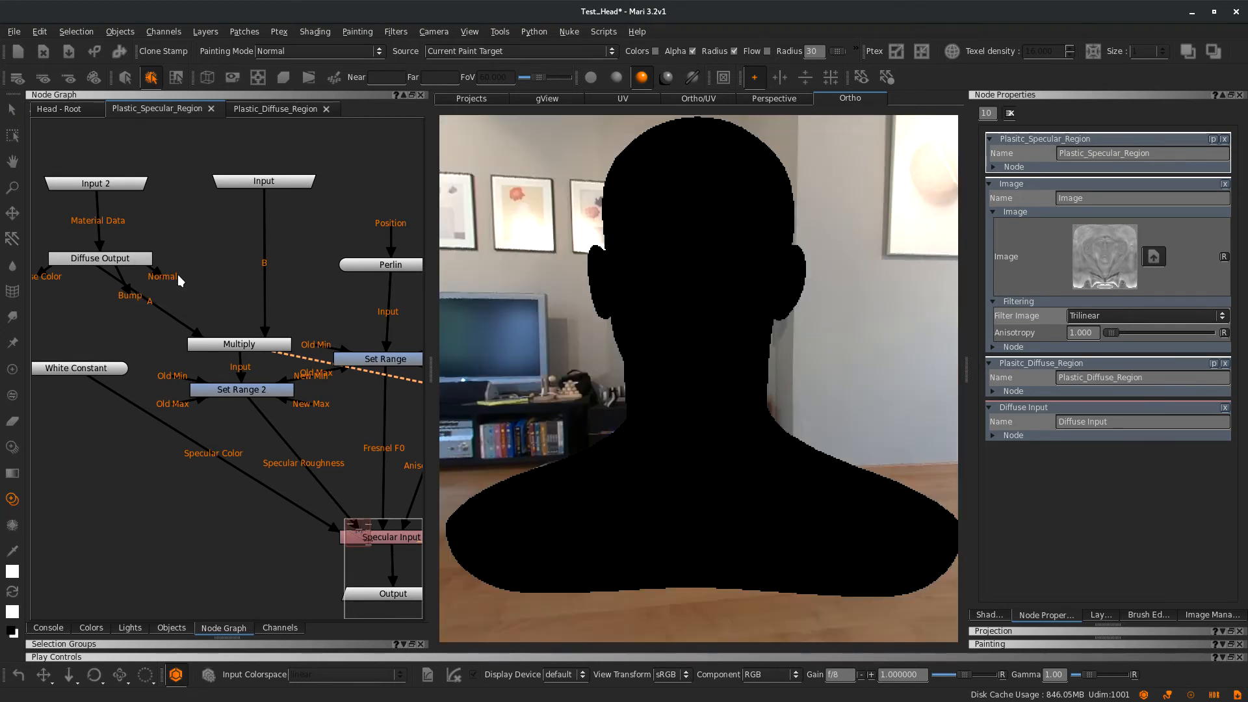
middle_click_drag(151, 215, 215, 224)
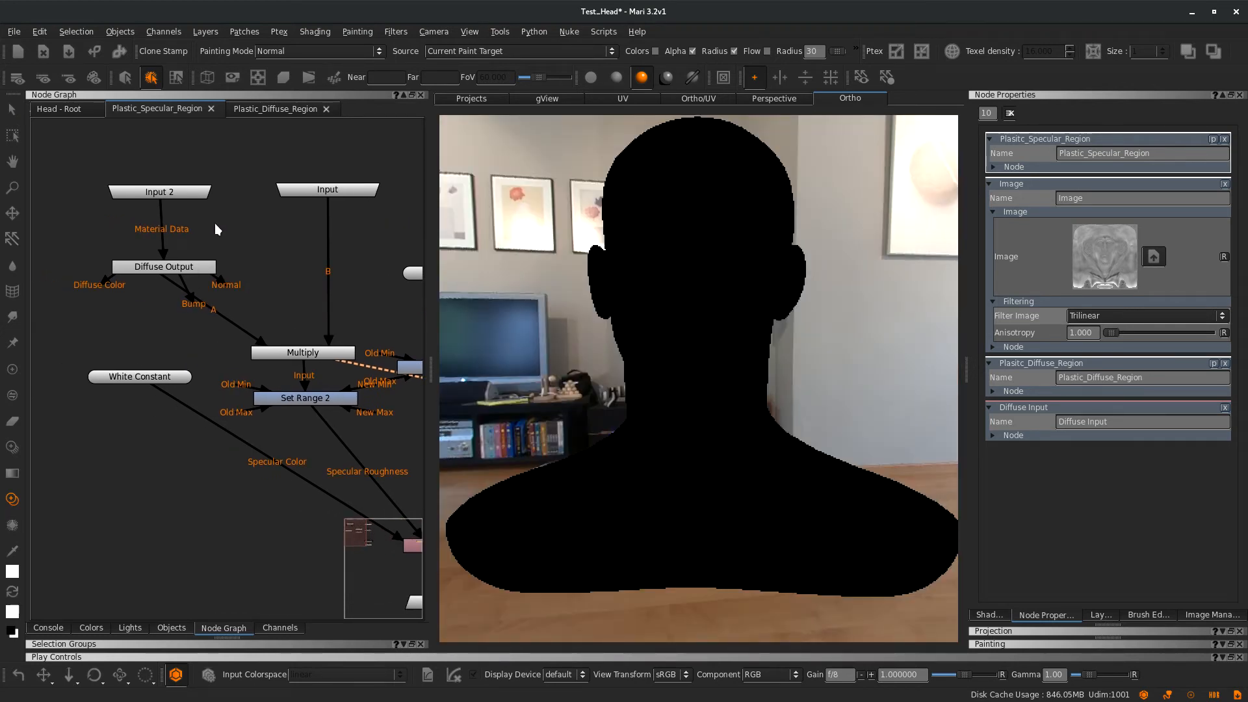
left_click(177, 193)
key("v")
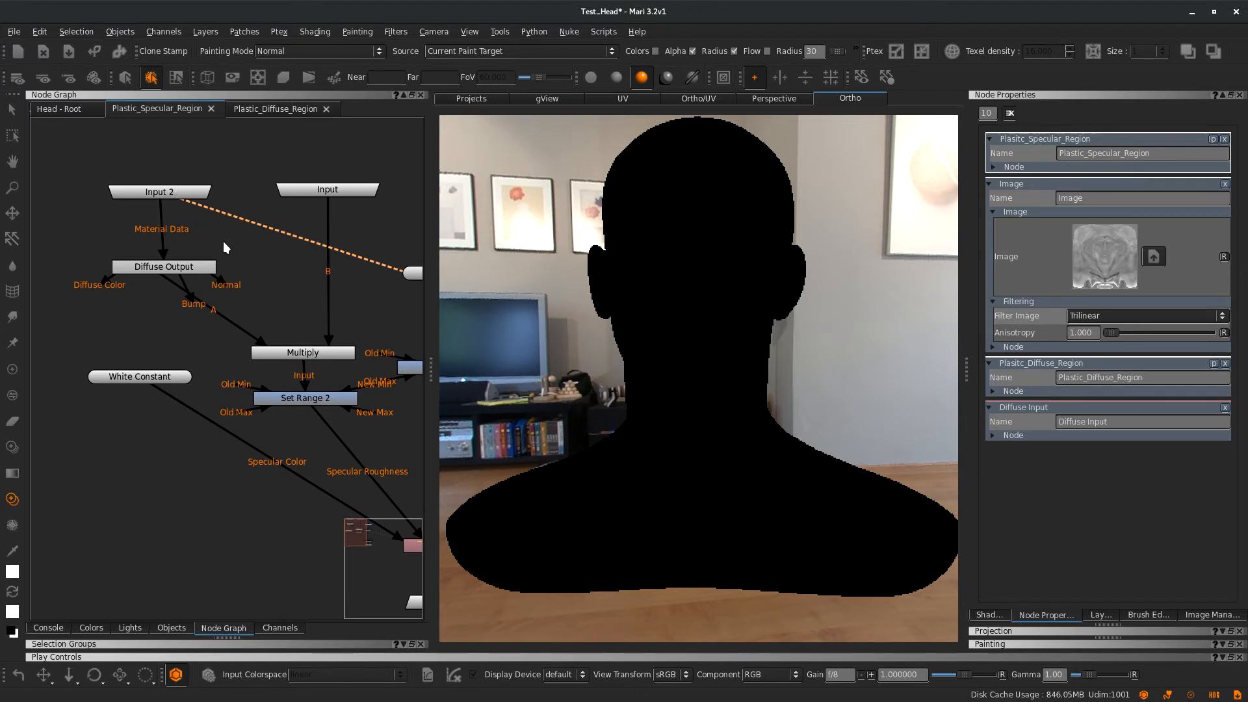
left_click(182, 266)
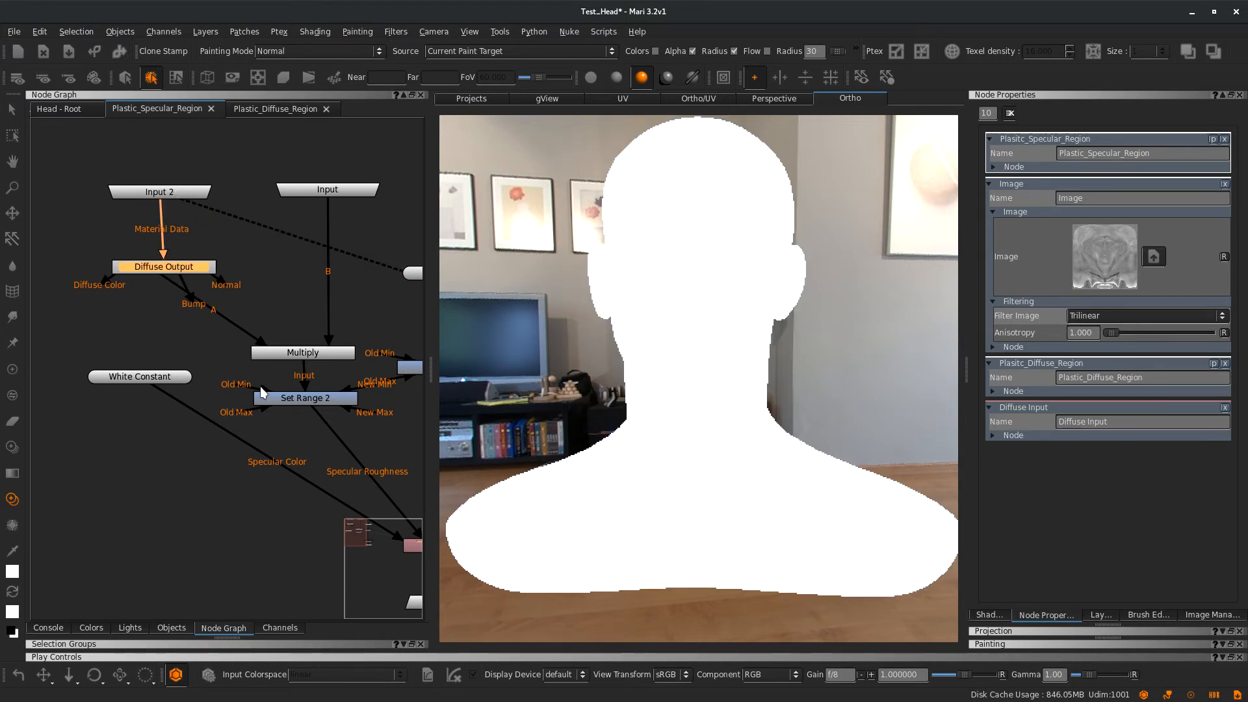
Preview the Set Range 2 node feeding Specular Roughness on the head model and inspect its range settings
left_click(148, 377)
middle_click_drag(209, 389, 66, 278)
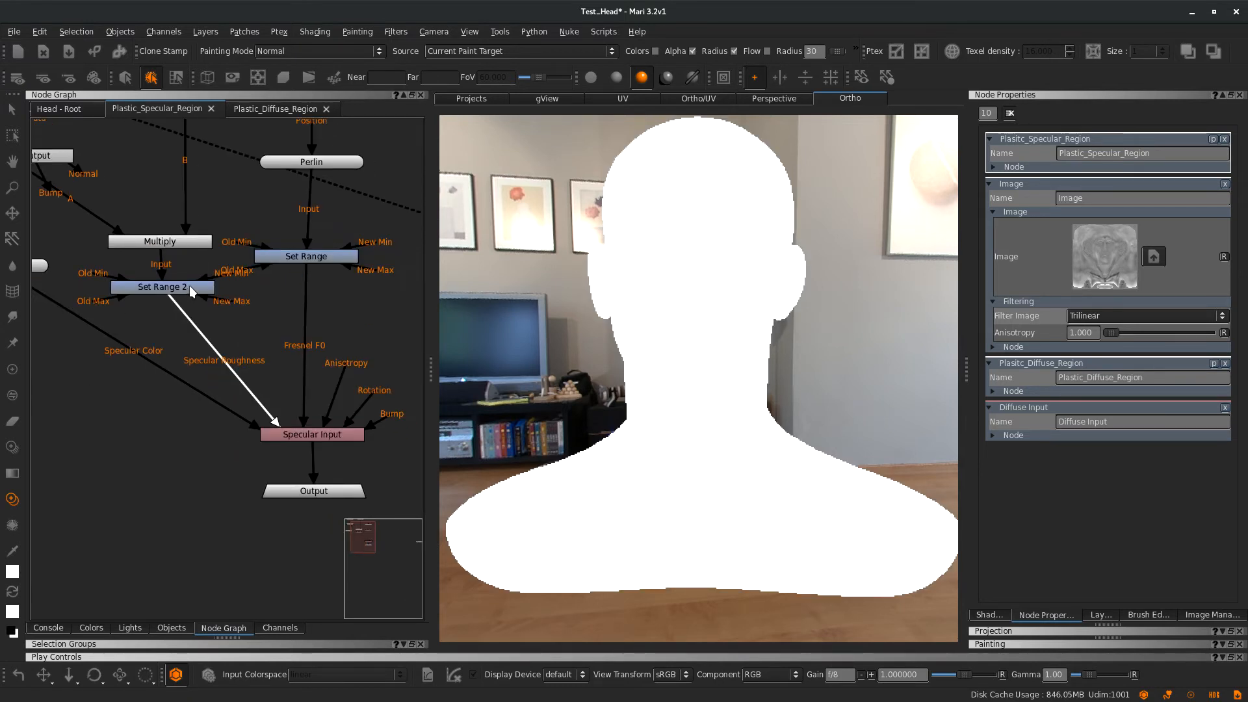
key("v")
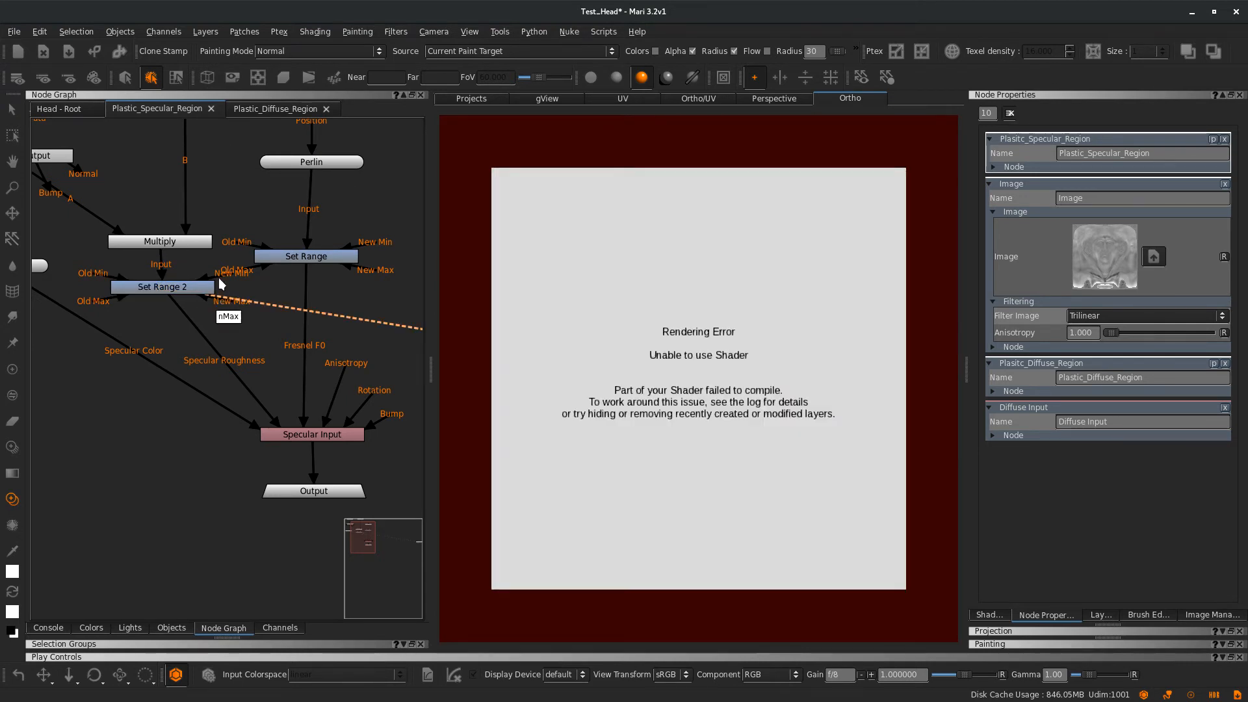
left_click(692, 78)
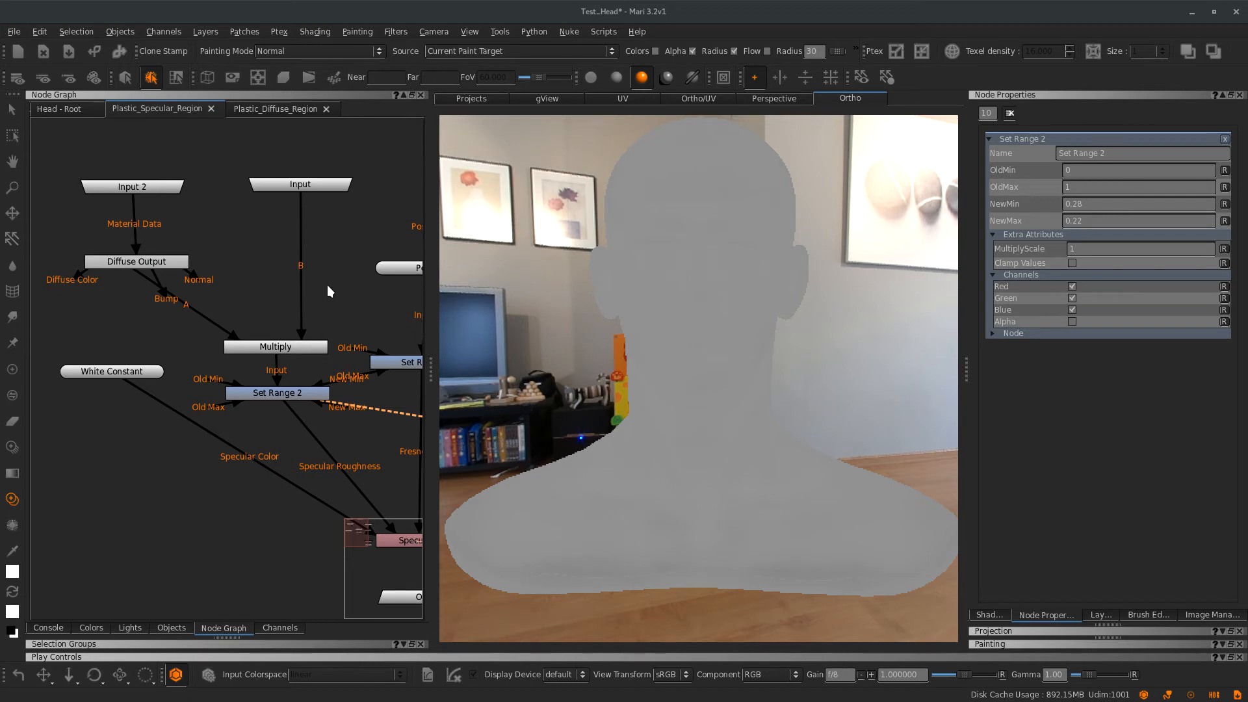
middle_click_drag(298, 395, 221, 372)
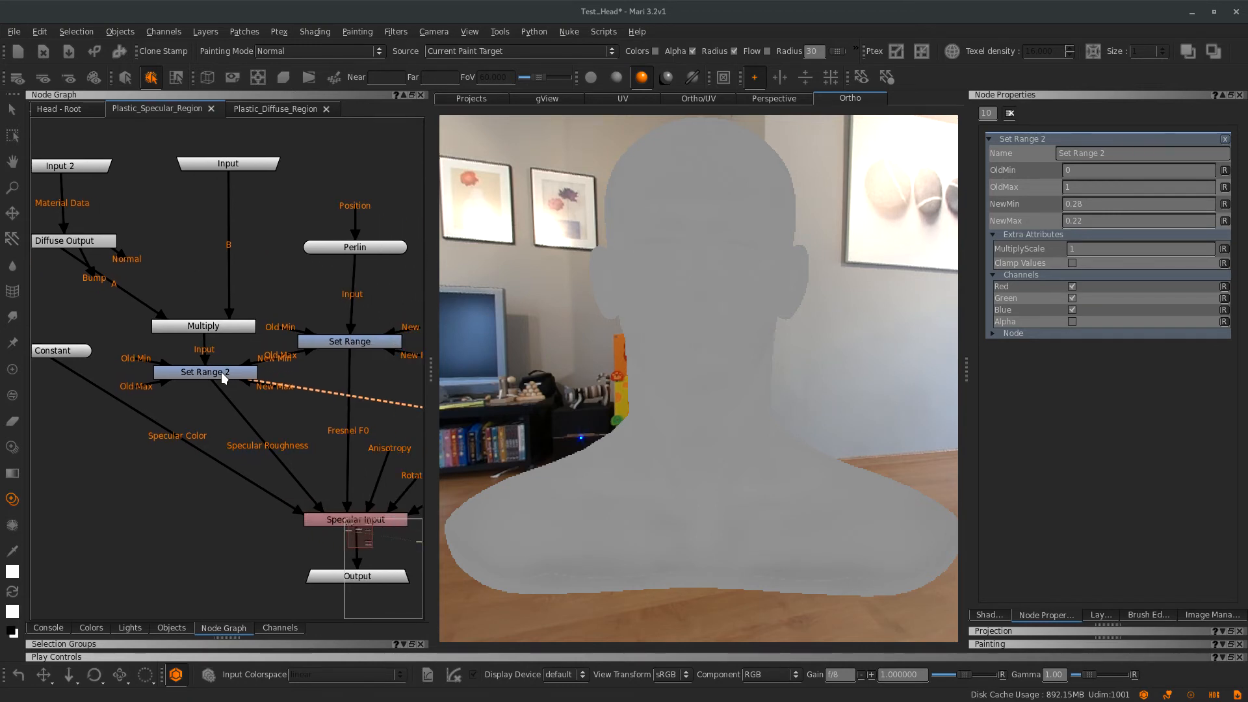
left_click(229, 374)
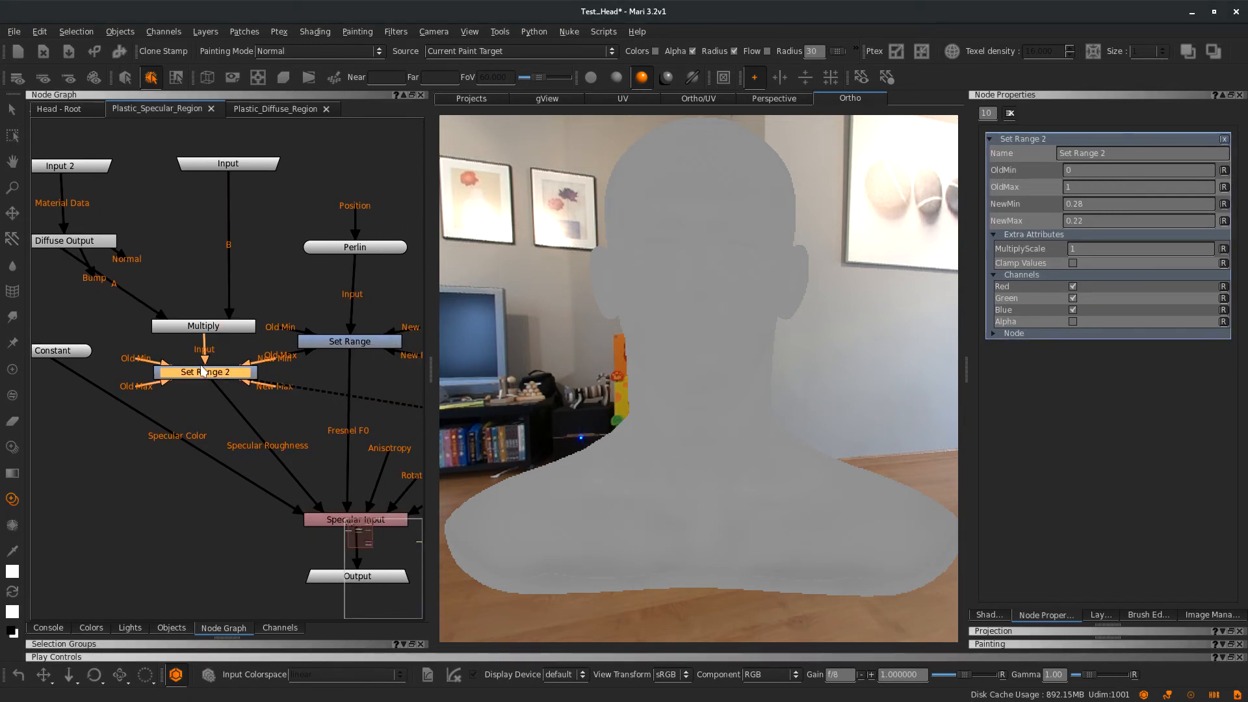
Inspect the Diffuse Output node's link to Multiply and return to the material region groups in the root graph
middle_click_drag(159, 298, 223, 307)
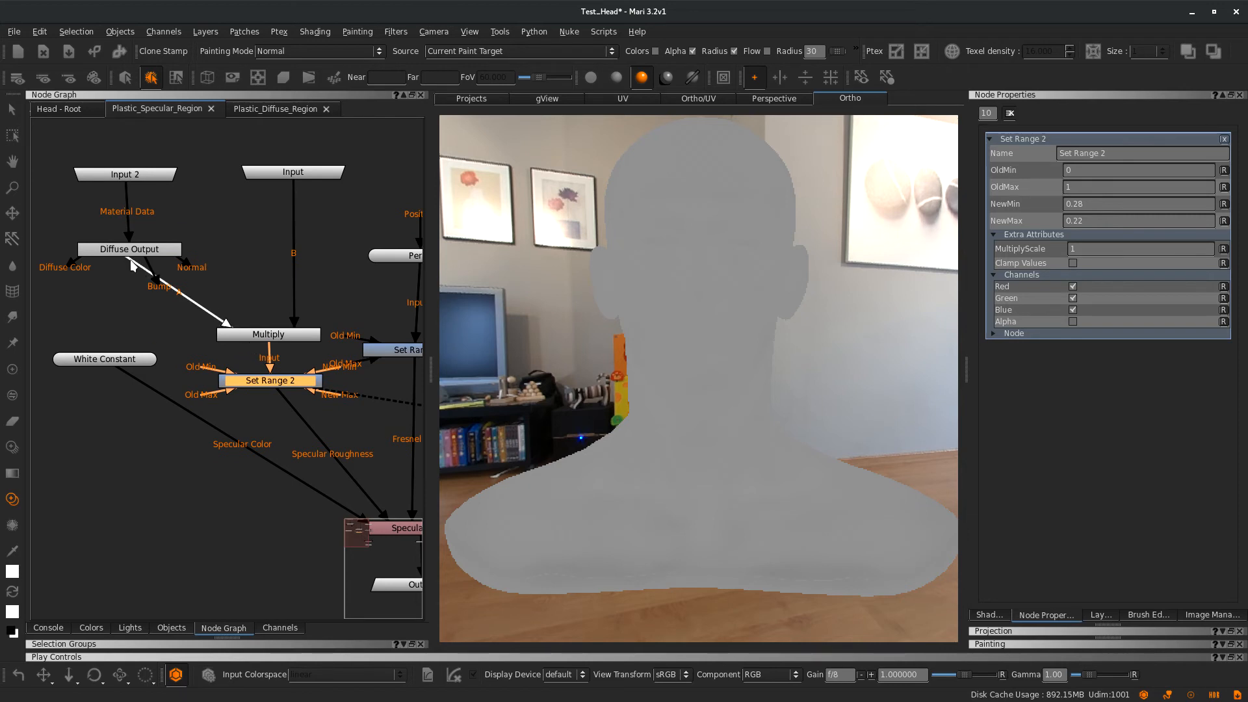
mouse_move(130, 260)
left_mouse_down()
mouse_move(168, 313)
mouse_move(100, 282)
mouse_move(144, 276)
left_mouse_up()
left_click(144, 254)
left_click(59, 109)
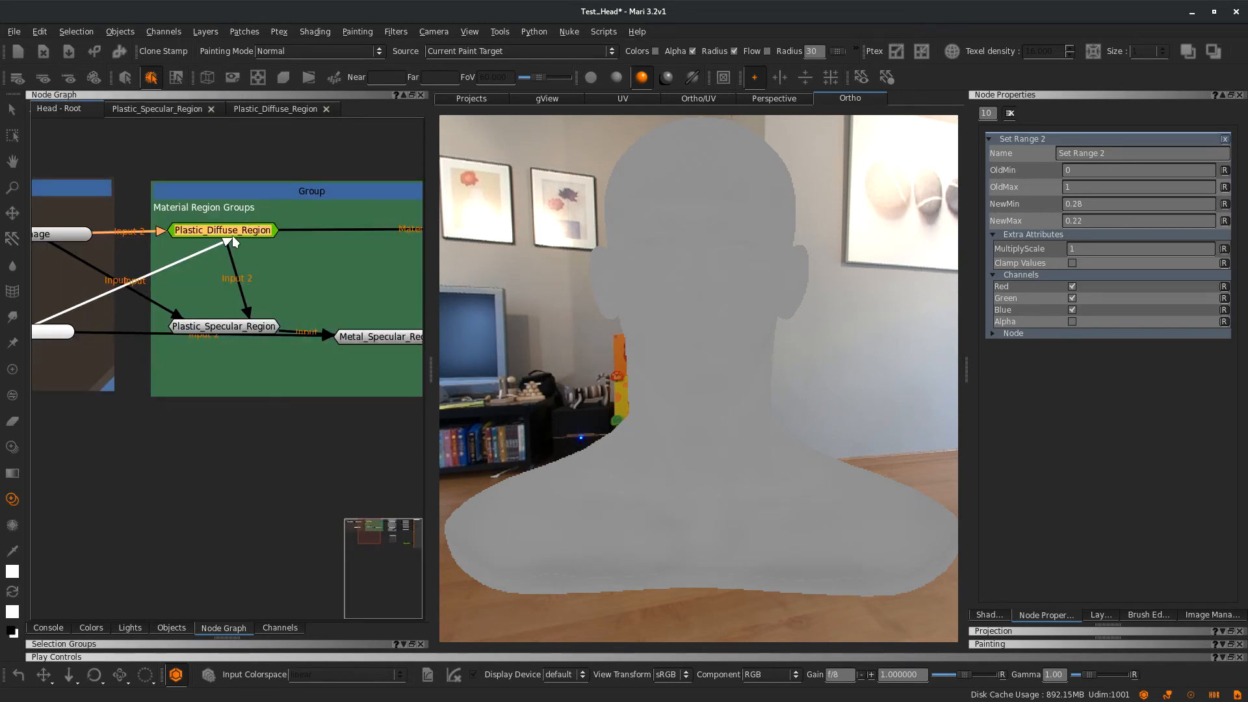
Inspect the Multiply, Set Range 2 and Input nodes inside Plastic_Specular_Region and return to the root graph
left_click(156, 110)
middle_click_drag(283, 383, 244, 353)
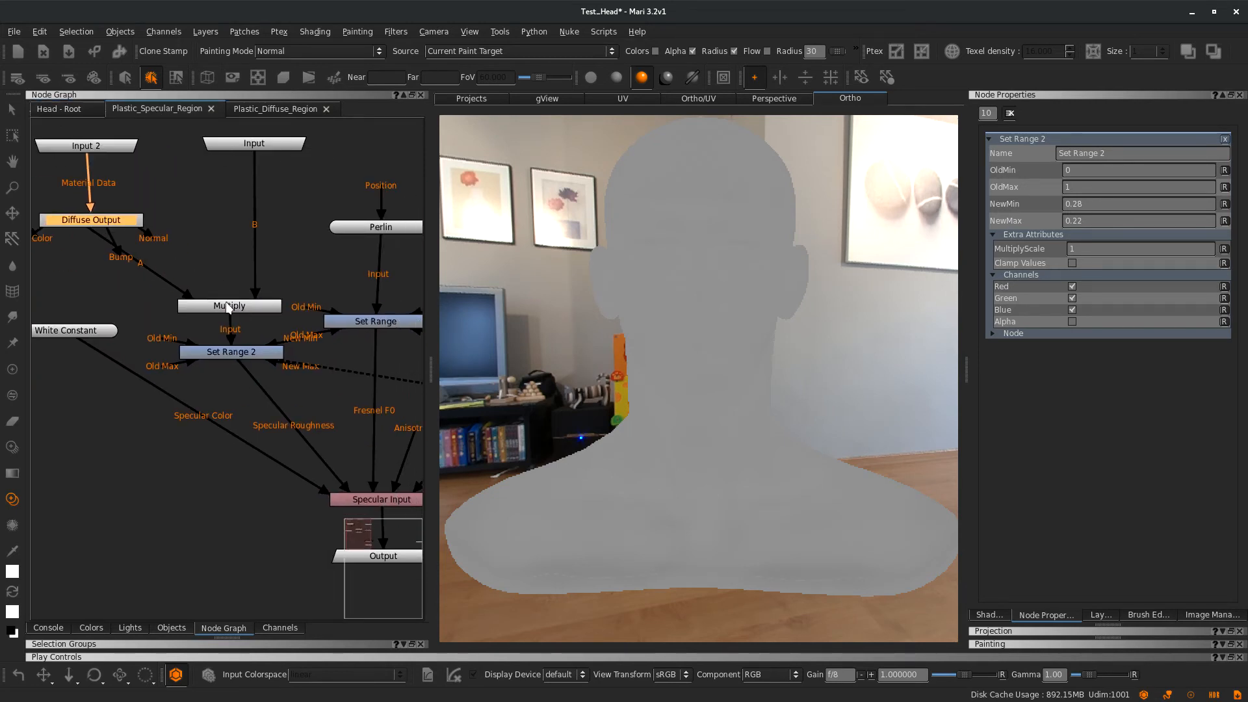
left_click(259, 349)
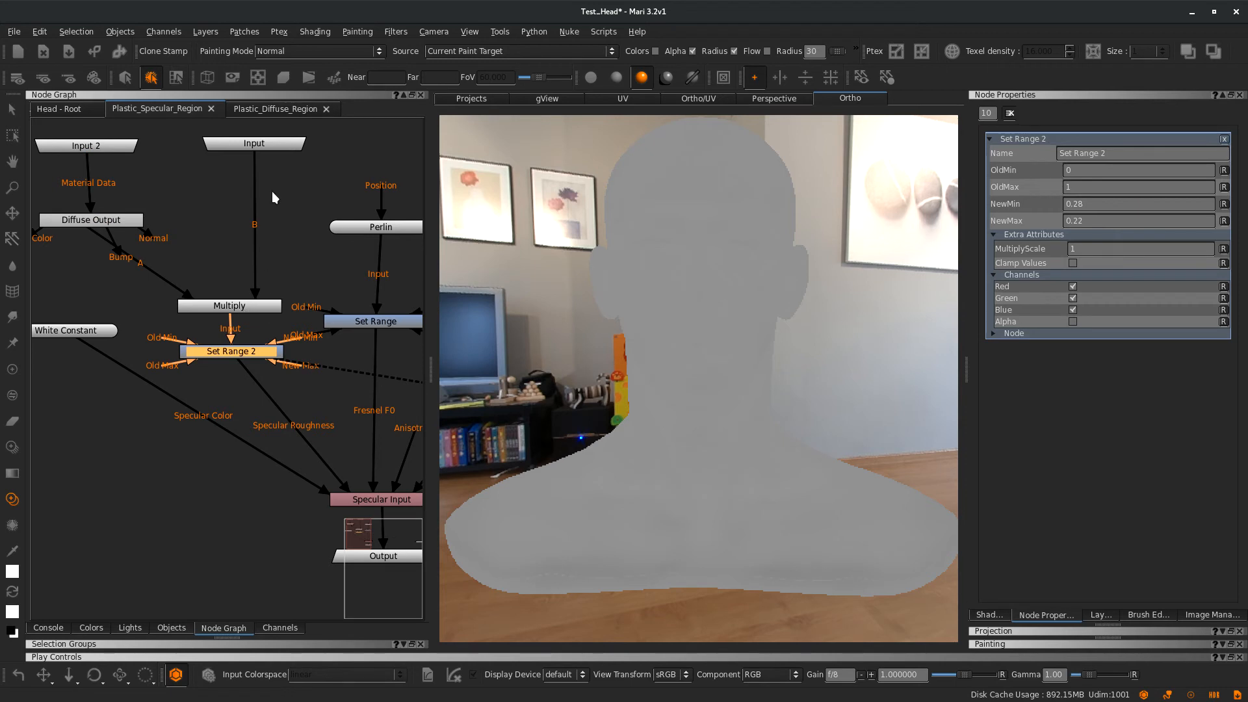
middle_click_drag(273, 192, 266, 261)
left_click(260, 235)
left_click(65, 111)
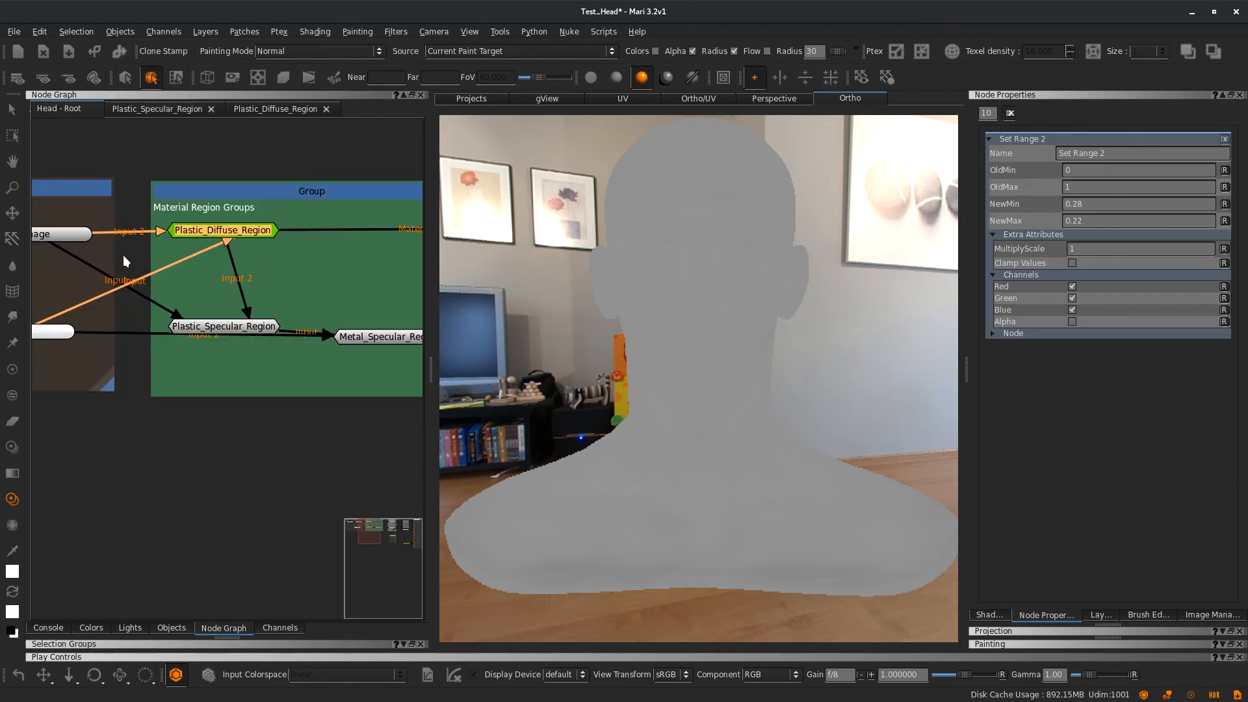
Trace the shared Paint node to the plastic region groups and preview it on the head model
middle_click_drag(122, 255, 283, 242)
middle_click_drag(134, 326, 185, 361)
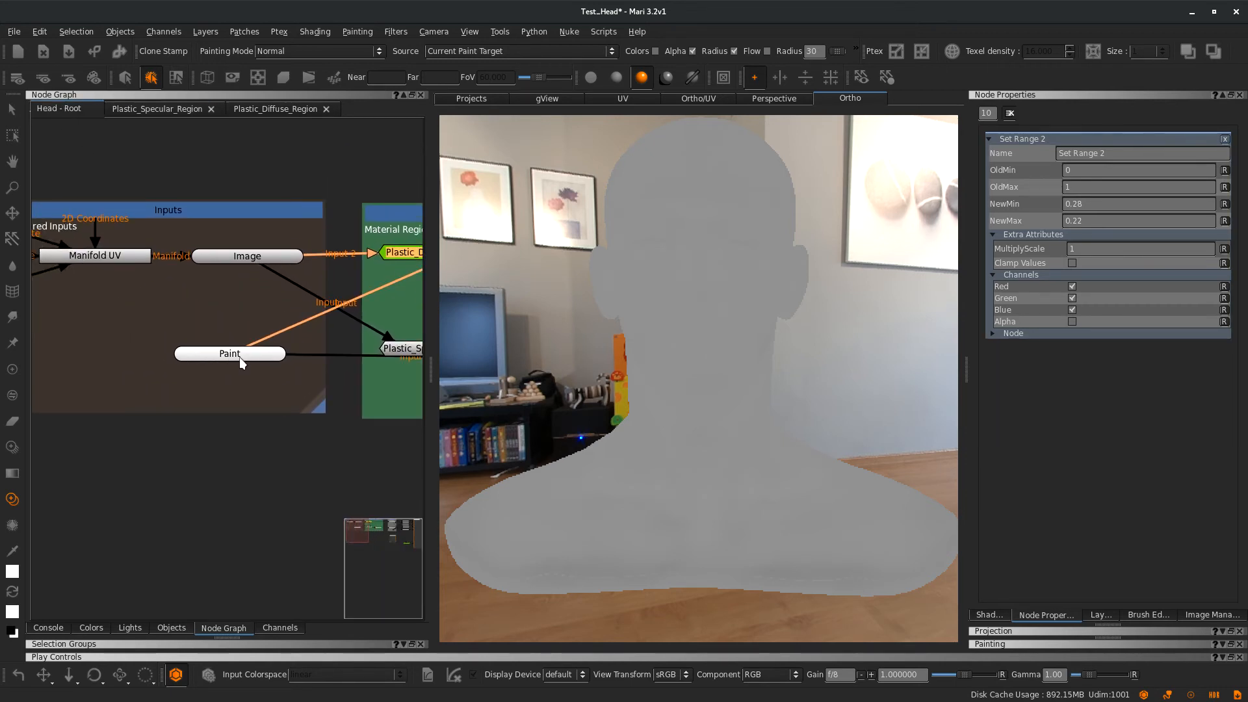
mouse_move(240, 356)
left_mouse_down()
mouse_move(253, 403)
mouse_move(248, 358)
left_mouse_up()
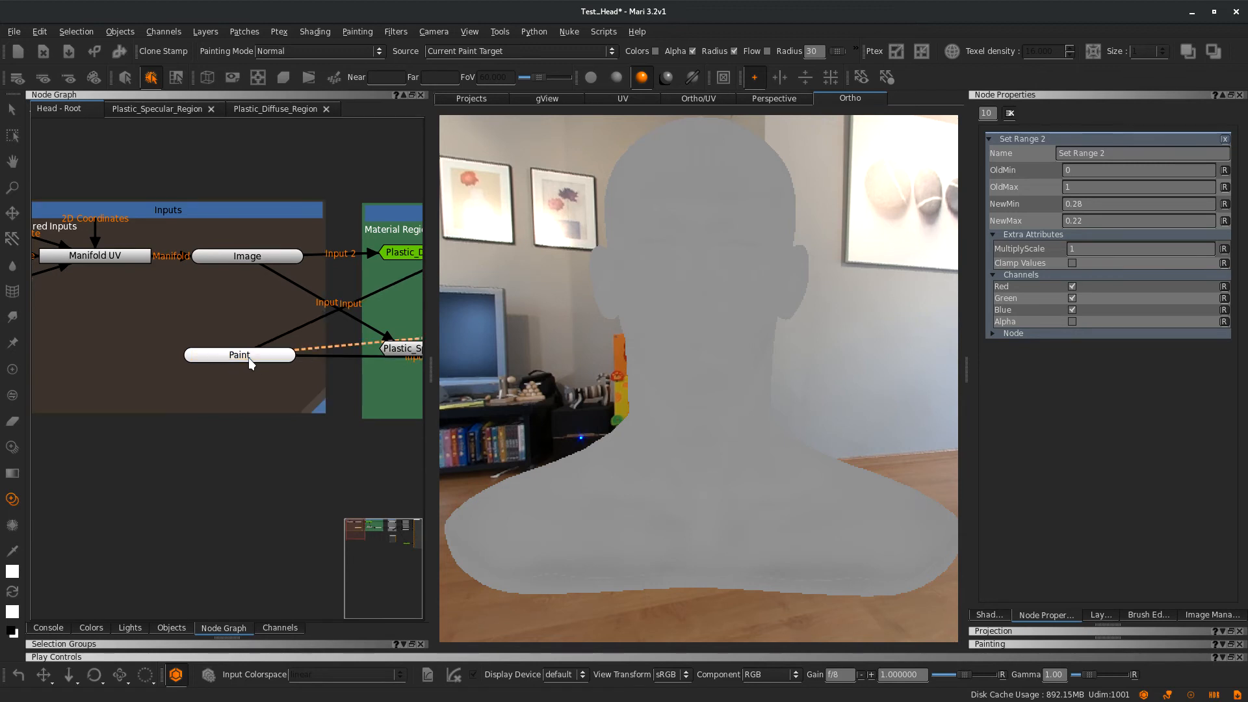
middle_click_drag(265, 372, 195, 374)
Preview Set Range 2 of Plastic_Specular_Region on the head model with NewMax set to 1 and NewMin set to 0
left_click(157, 109)
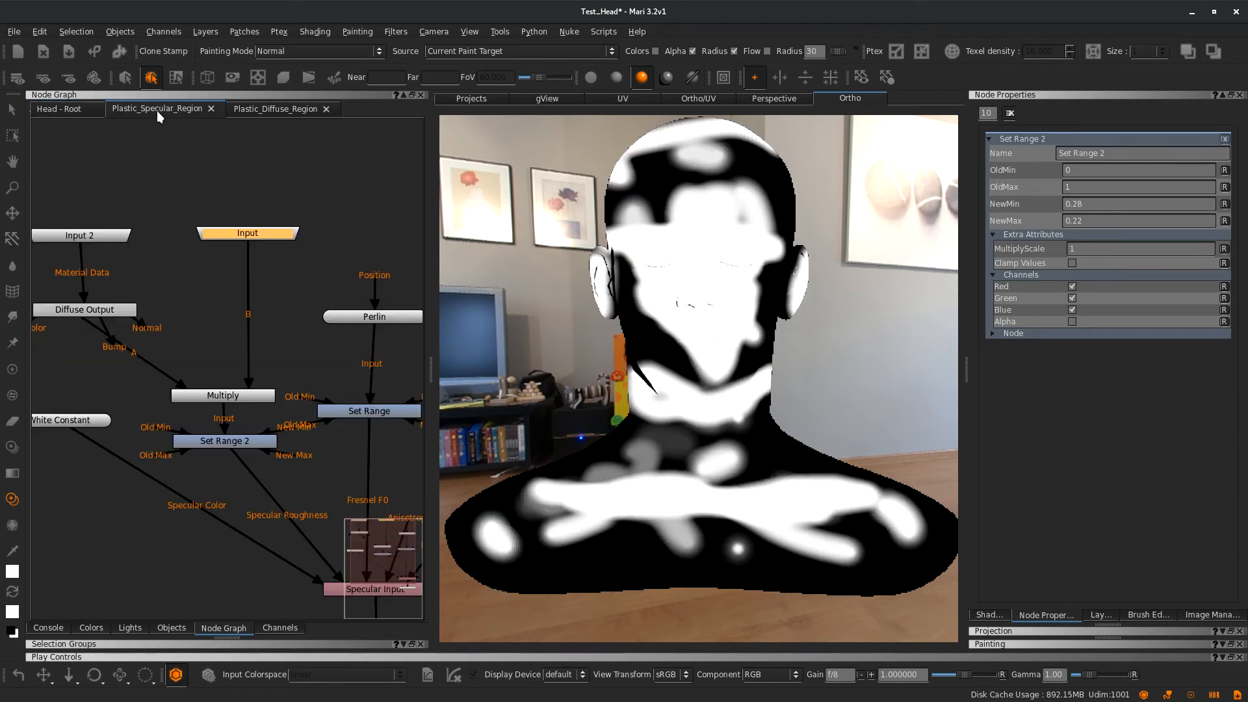
middle_click_drag(245, 475, 240, 439)
left_click(225, 406)
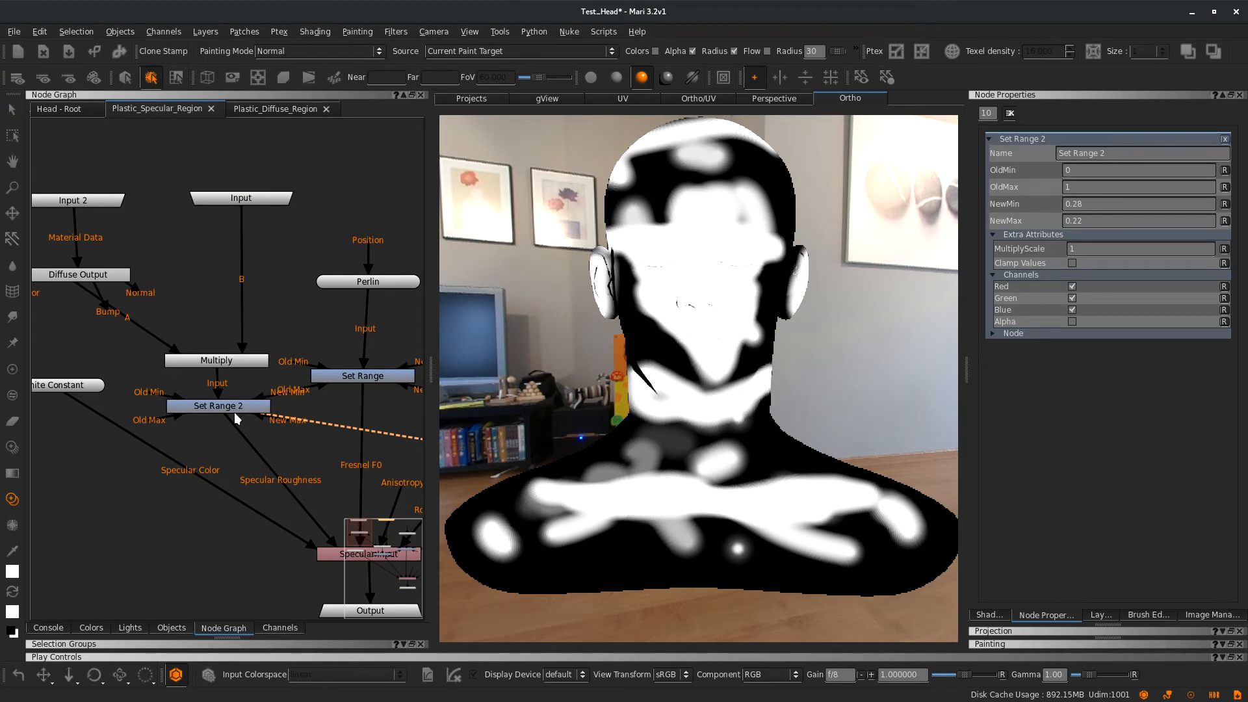
double_click(1079, 220)
type("1")
key("shift+Tab")
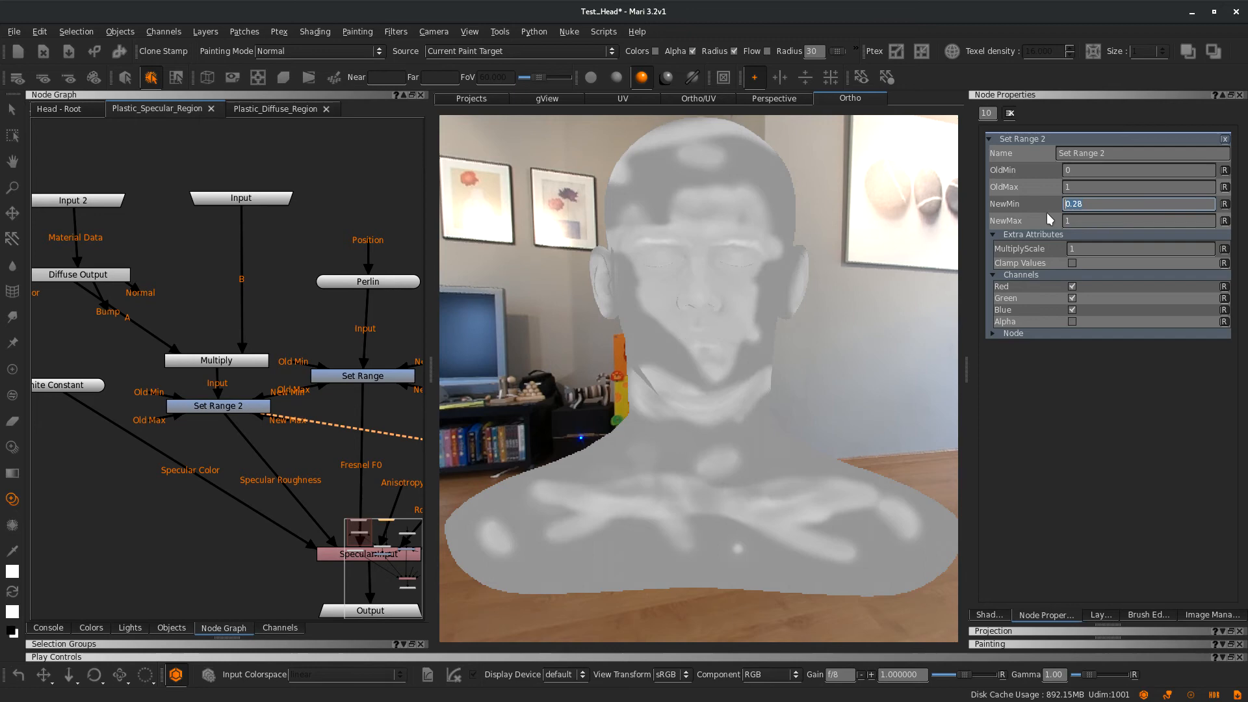
type("0")
left_click(1080, 220)
mouse_move(634, 350)
left_mouse_down("alt")
mouse_move(691, 351)
mouse_move(613, 347)
left_mouse_up("alt")
Set NewMin of Set Range 2 back to 0.28 and NewMax to 0.22
left_click(1081, 204)
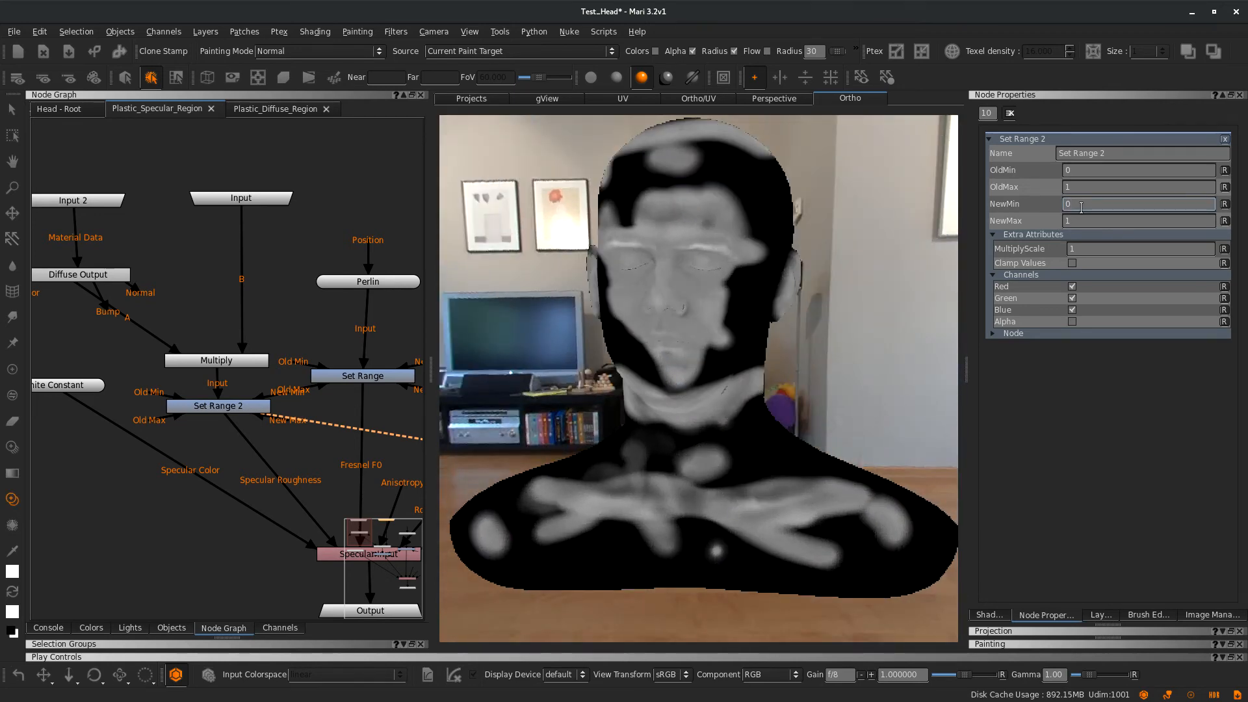
type(".28")
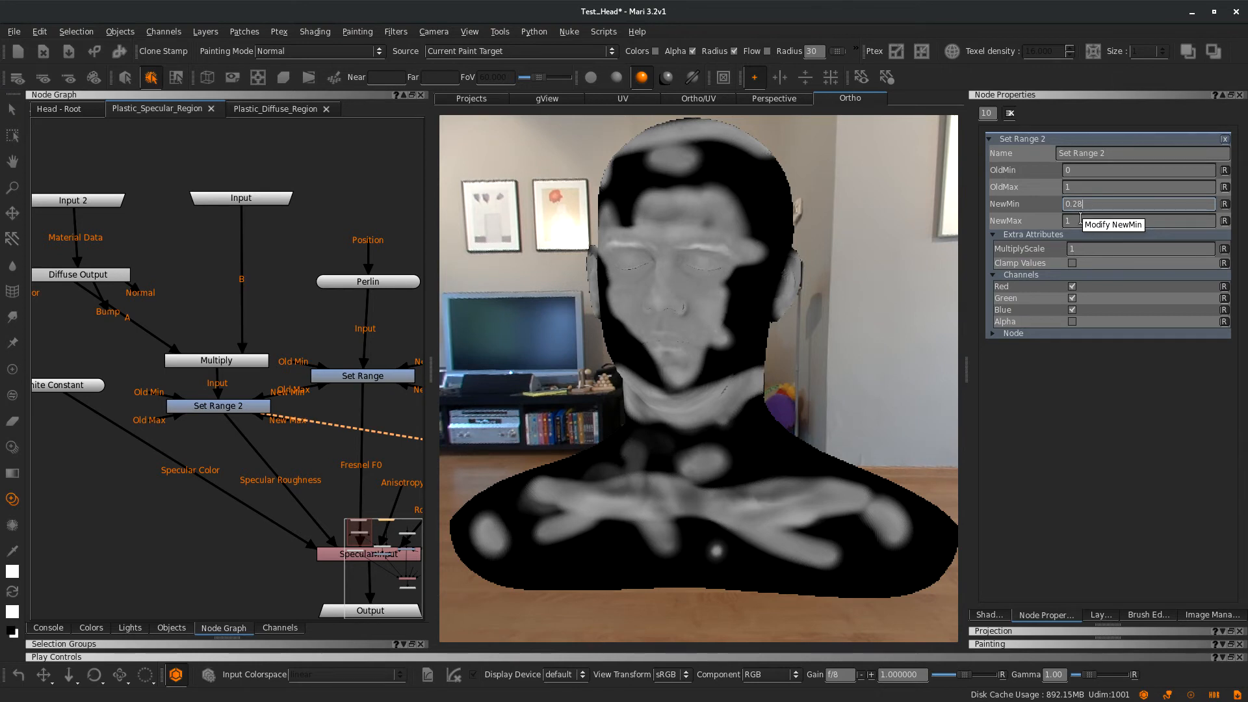
key("Tab")
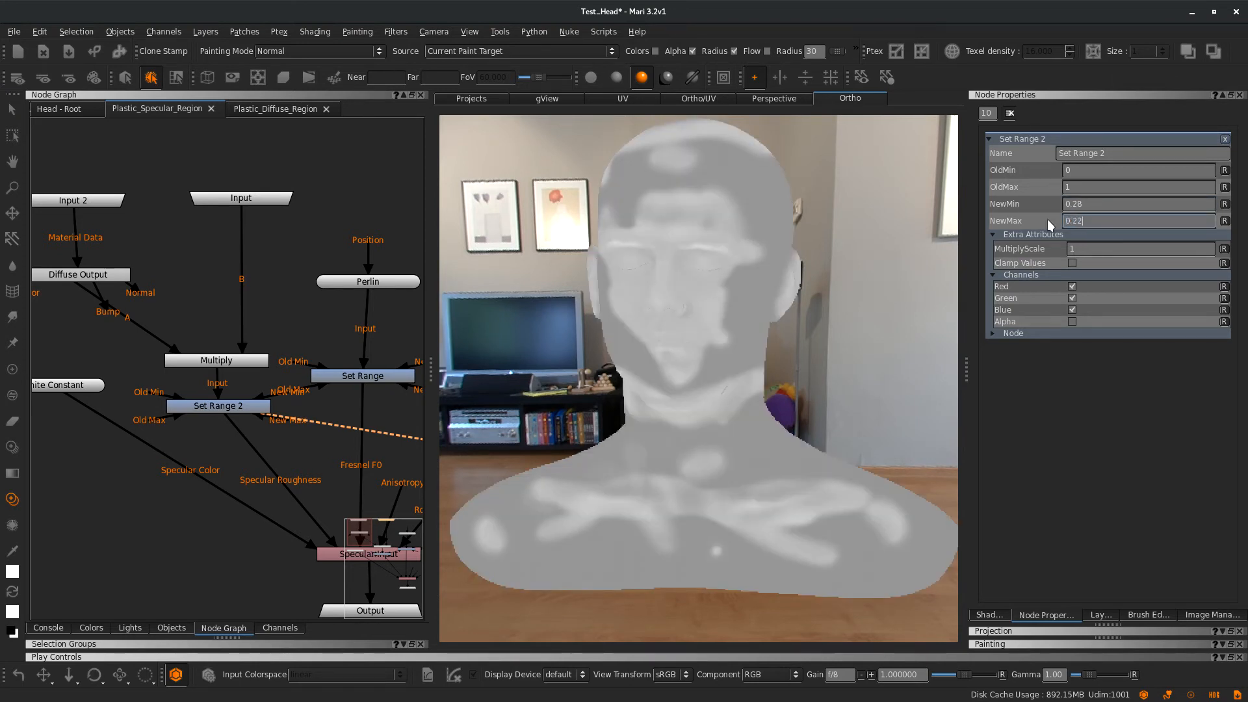
key("Return")
Follow the specular data from Specular Input through the root graph's Metal_Specular_Region to the Material Region Output nodes and shader channels
middle_click_drag(186, 446, 185, 334)
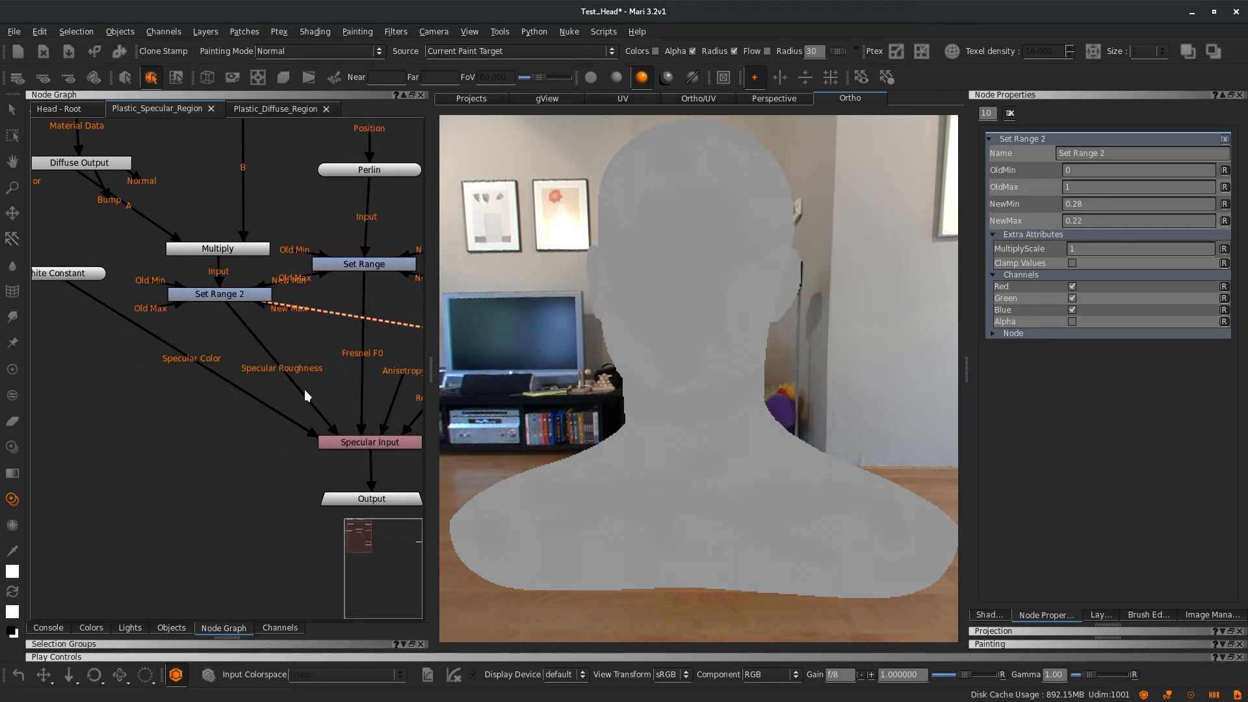
middle_click_drag(323, 386, 286, 328)
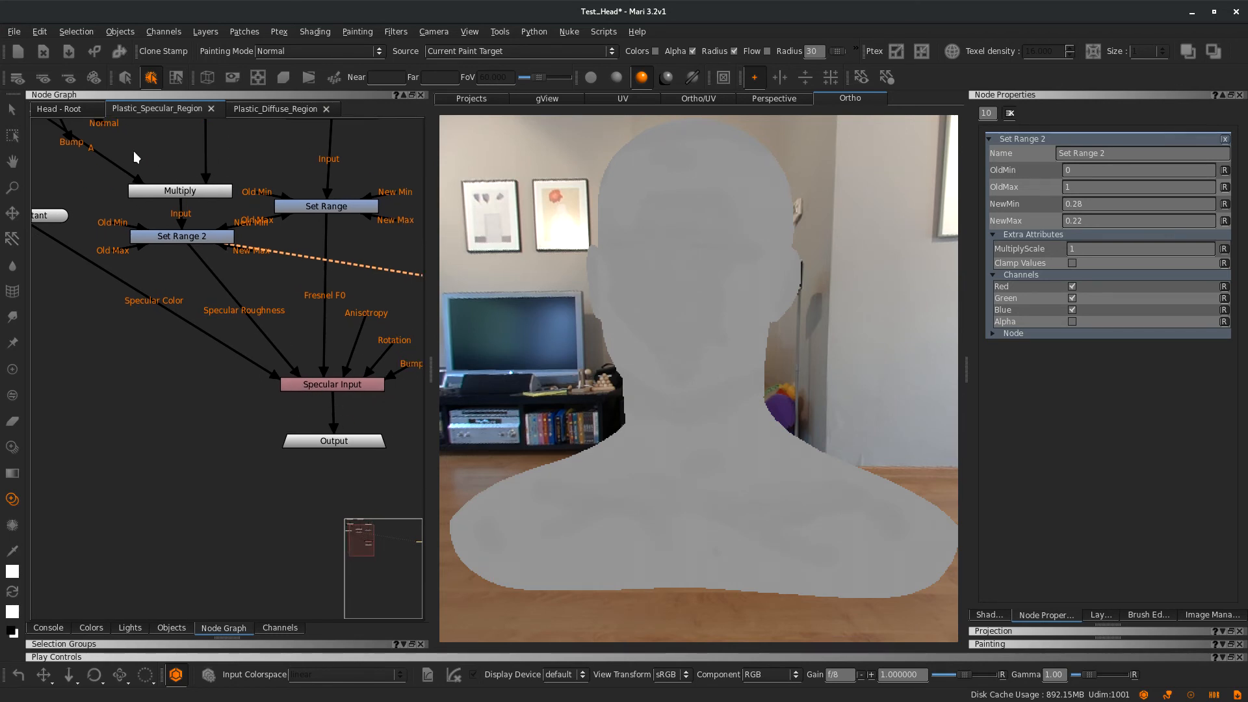
left_click(64, 110)
middle_click_drag(261, 336, 169, 304)
middle_click_drag(361, 350, 223, 367)
scroll(235, 364, "down", 3)
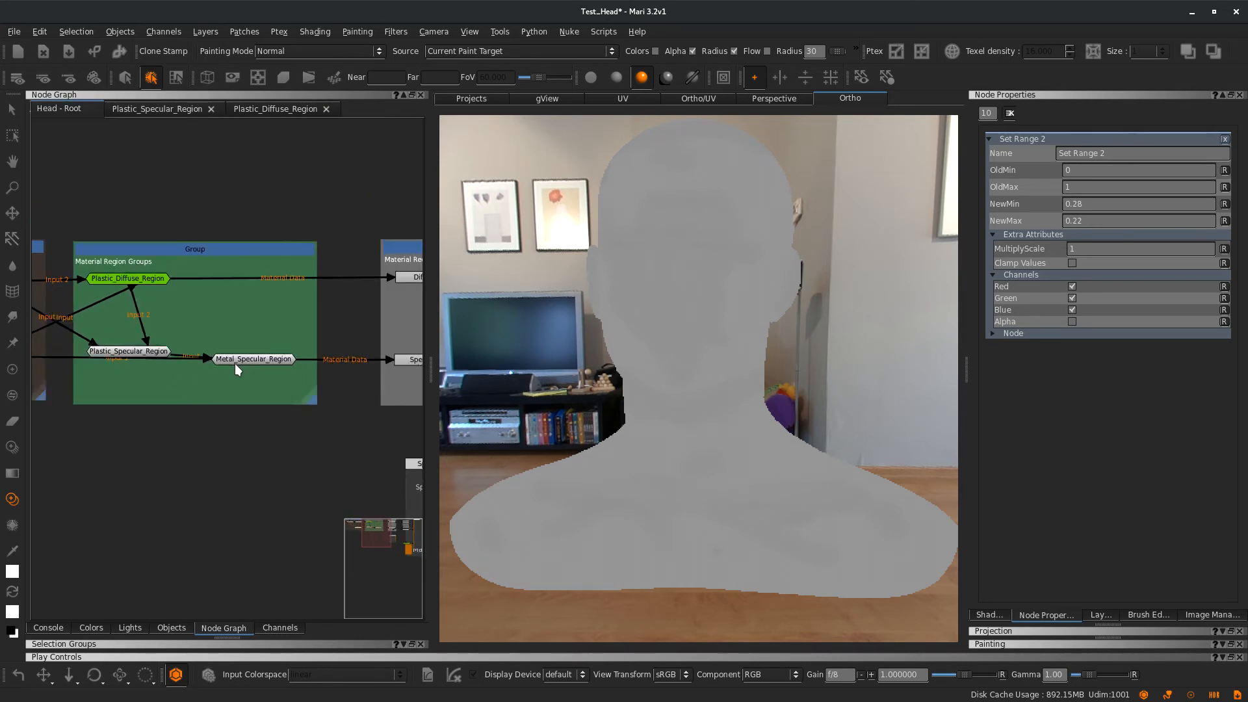
middle_click_drag(293, 390, 162, 397)
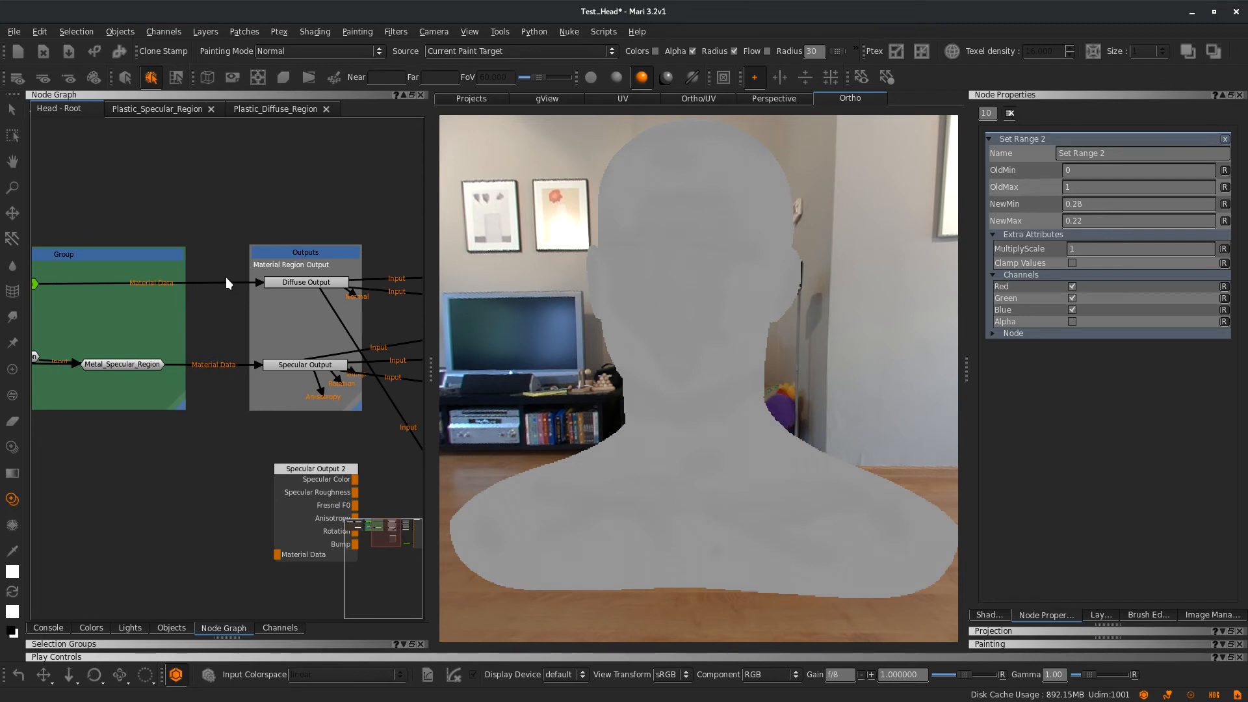
middle_click_drag(325, 361, 198, 342)
middle_click_drag(352, 366, 288, 339)
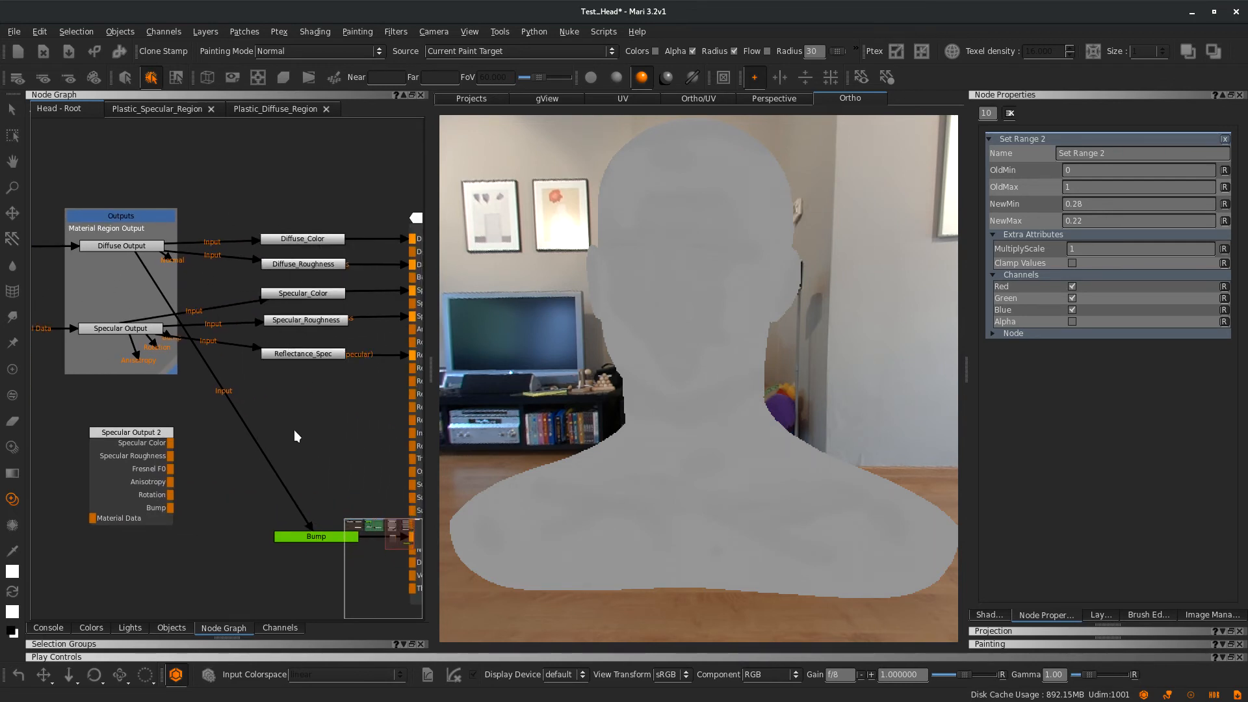
Delete the unconnected Specular Output 2 node below the Material Region Output group
middle_click_drag(298, 437, 274, 377)
left_click_drag(139, 377, 161, 386)
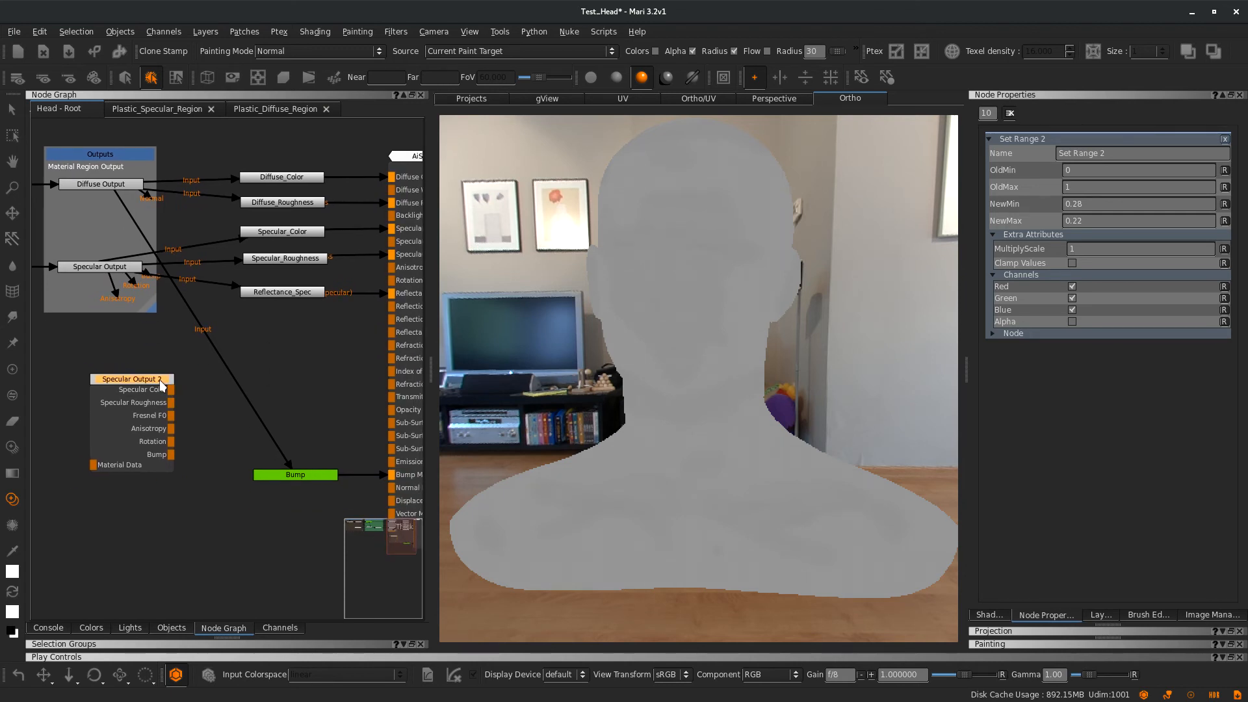
left_click(161, 385)
left_click(146, 386)
key("Delete")
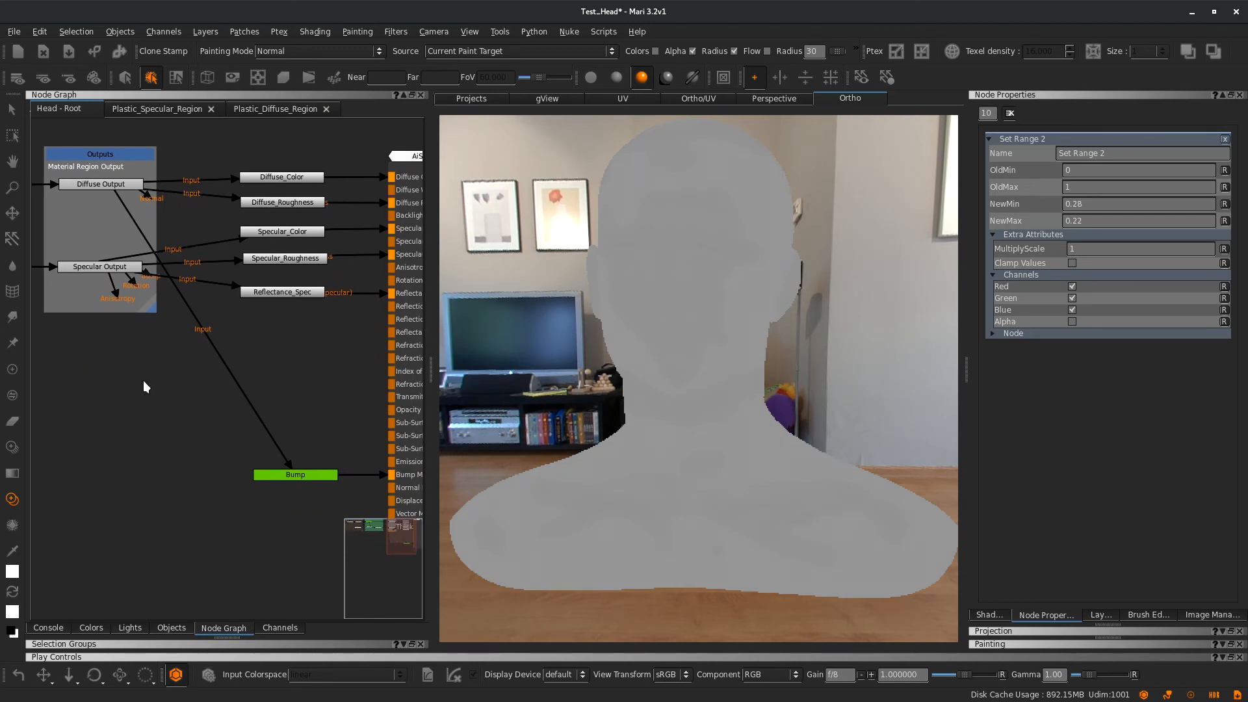
Create a collapsed Diffuse Input node in the empty area below the Material Region Output group
key("Tab")
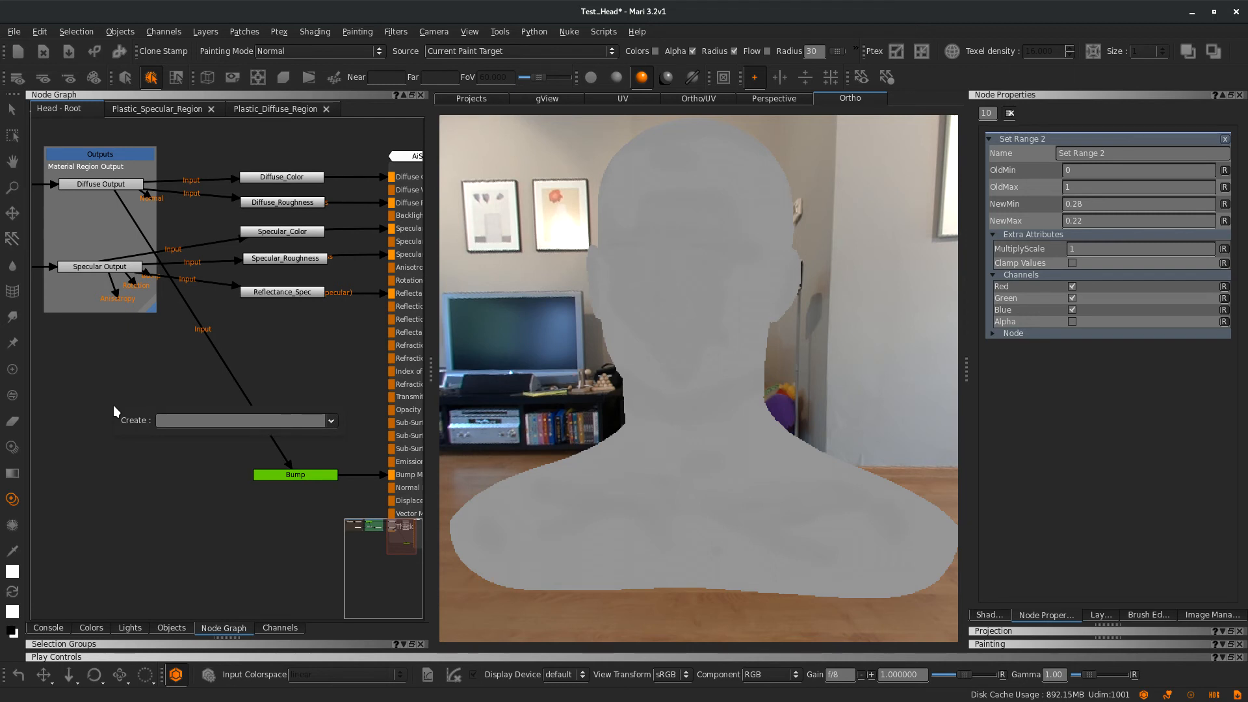
type("di")
key("Down")
key("Return")
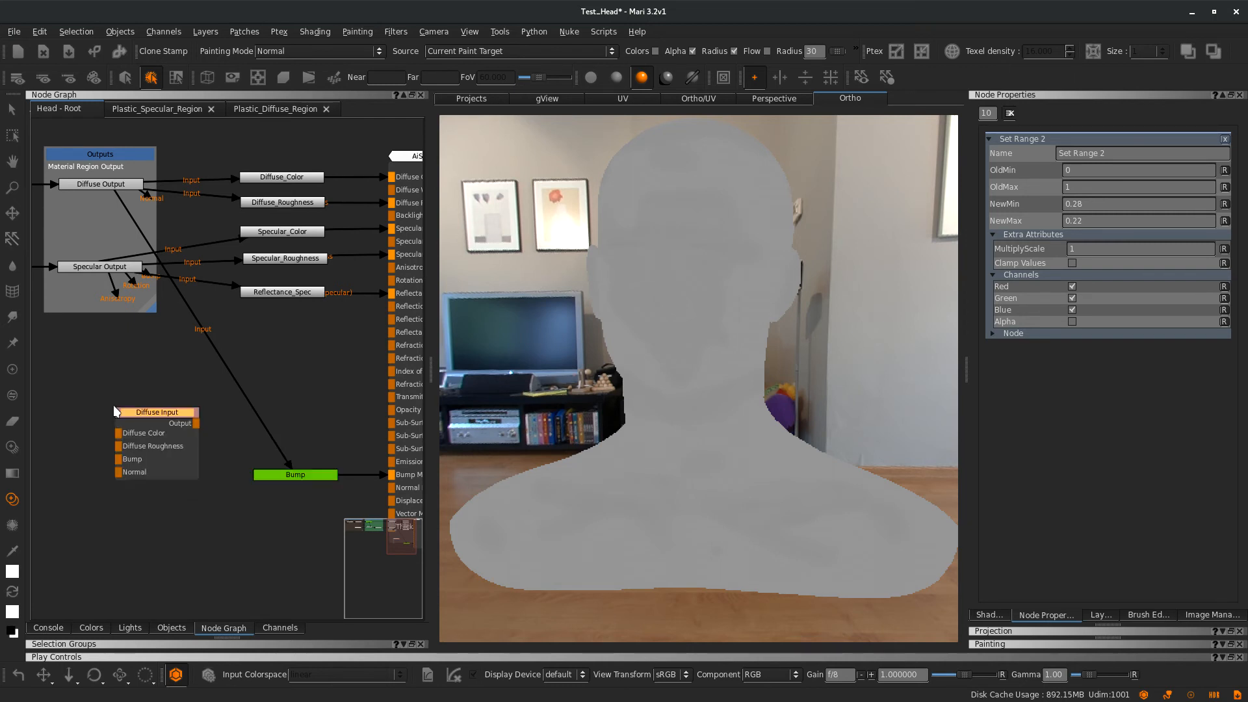
left_click(124, 407)
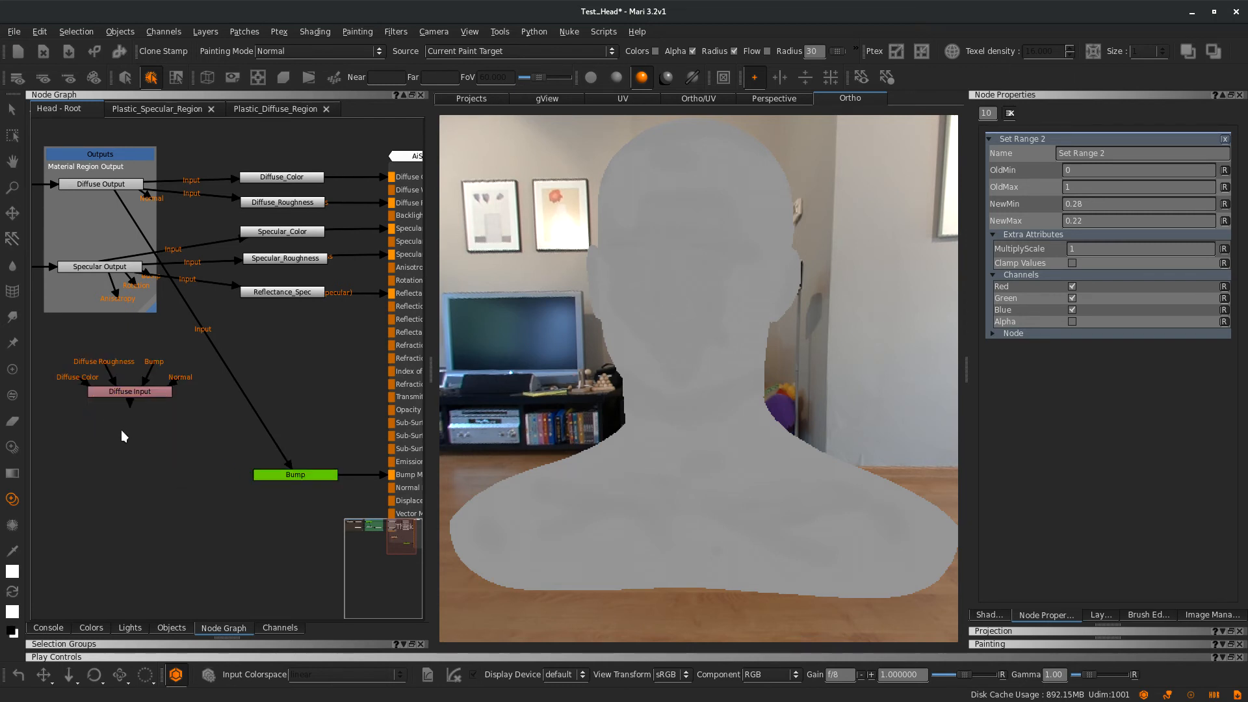
Create a Diffuse Output node below Diffuse Input and connect its Material Data input to the Diffuse Input node
key("Tab")
type("d")
key("Down")
key("Return")
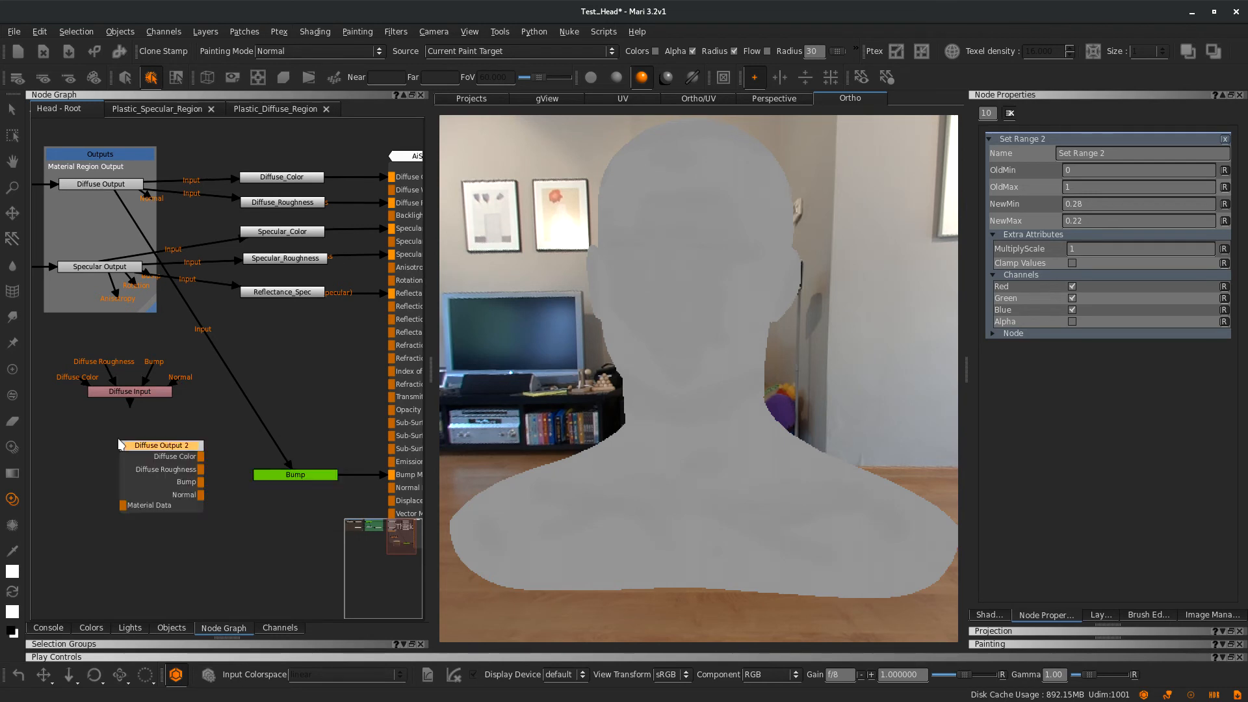
left_click(153, 457)
left_click_drag(172, 446, 120, 468)
middle_click_drag(113, 484, 191, 492)
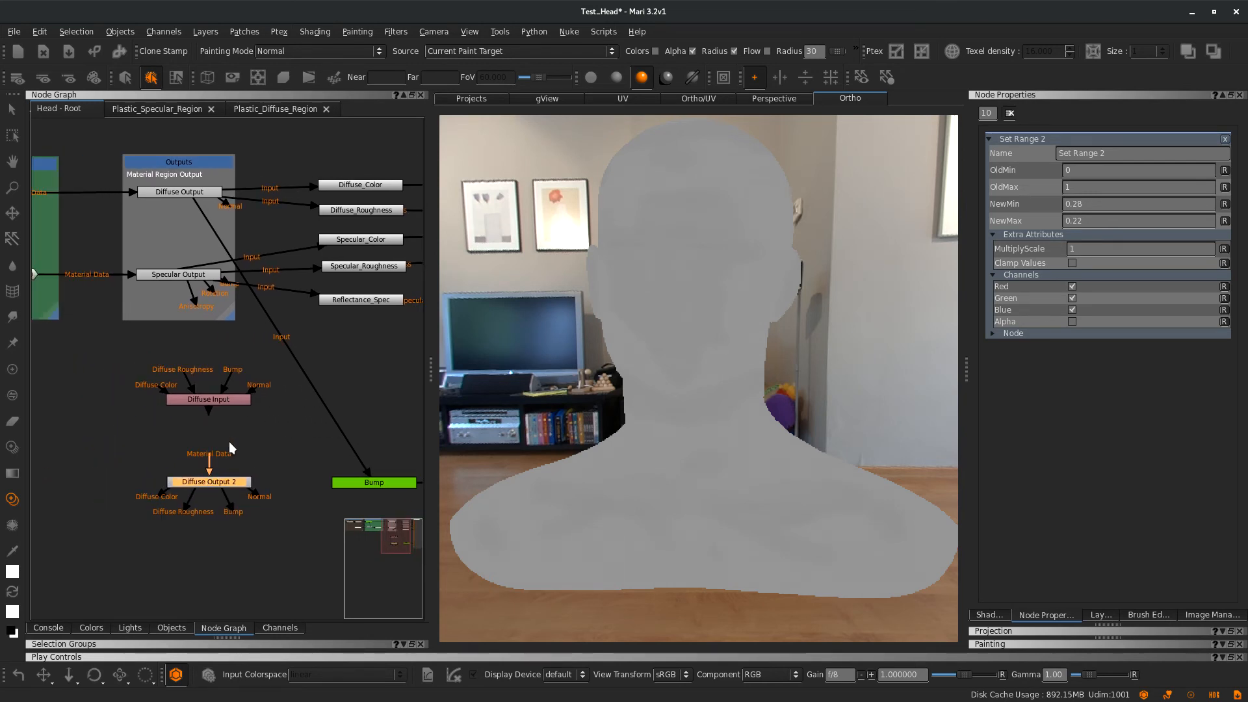
scroll(208, 471, "up", 2)
left_click_drag(209, 472, 204, 377)
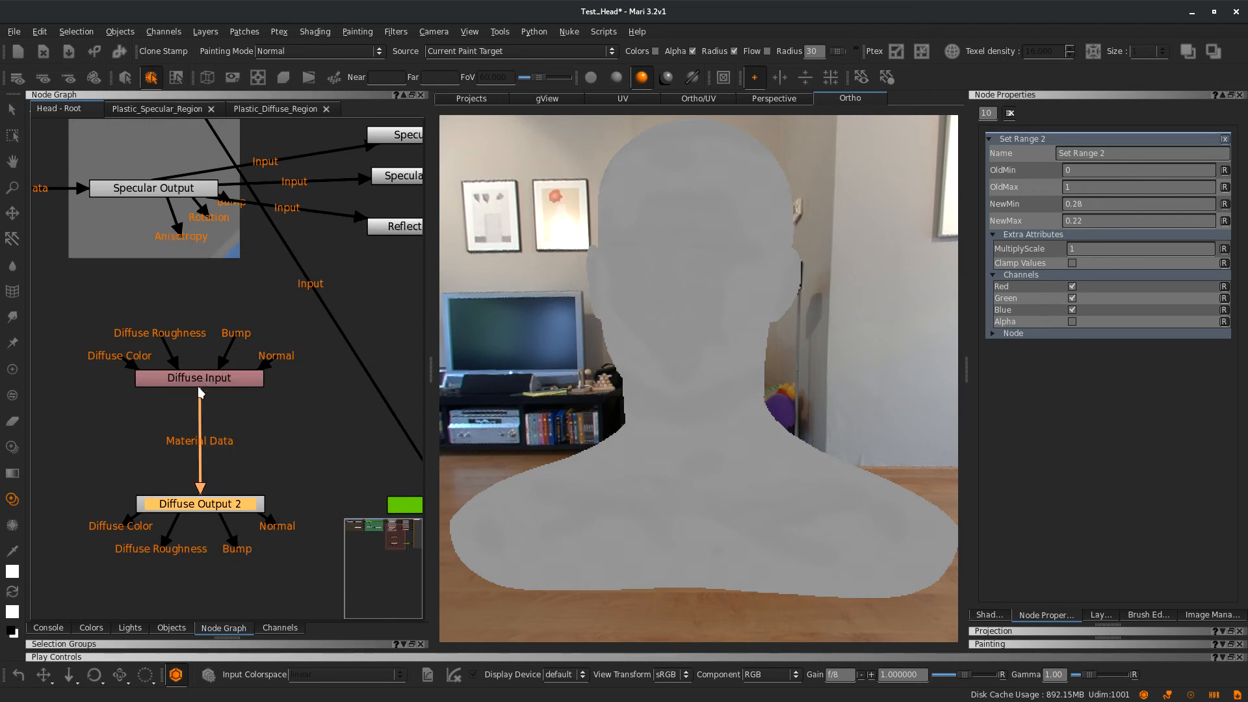
Examine the Diffuse Input node's incoming streams and its single Material Data link to Diffuse Output 2
left_click_drag(137, 329, 175, 286)
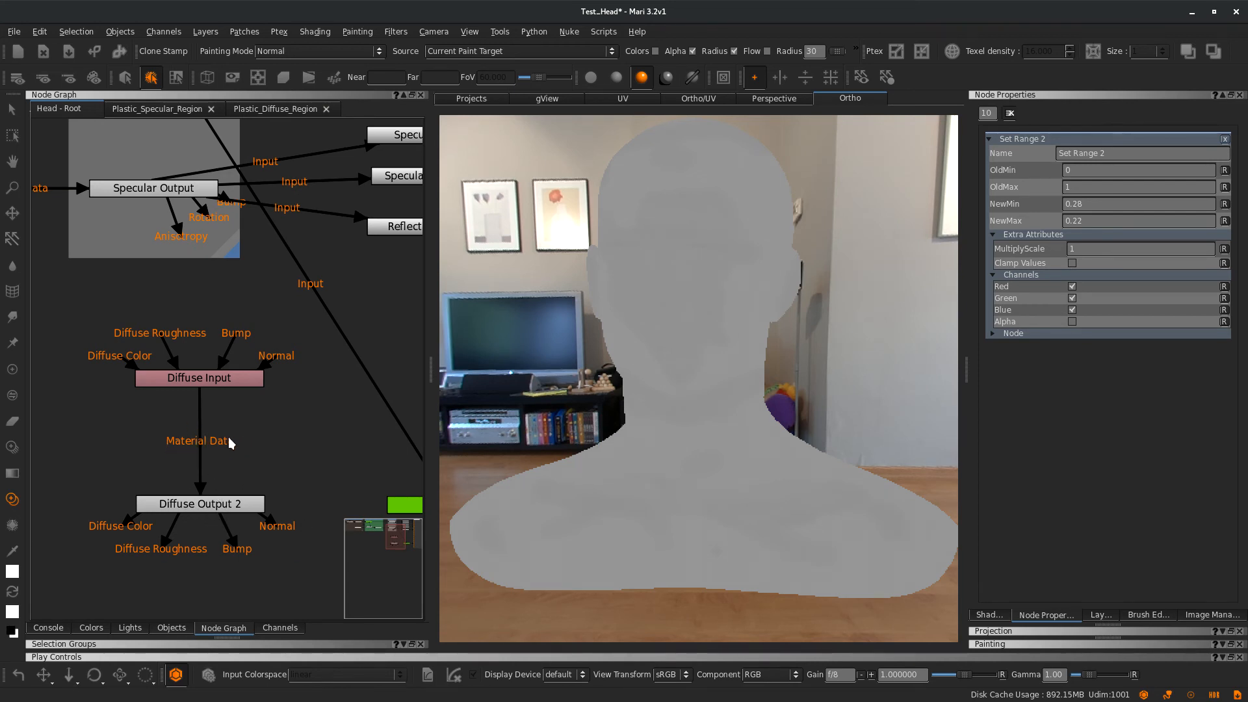
scroll(193, 423, "down", 3)
middle_click_drag(178, 428, 213, 454)
left_click_drag(210, 368, 307, 436)
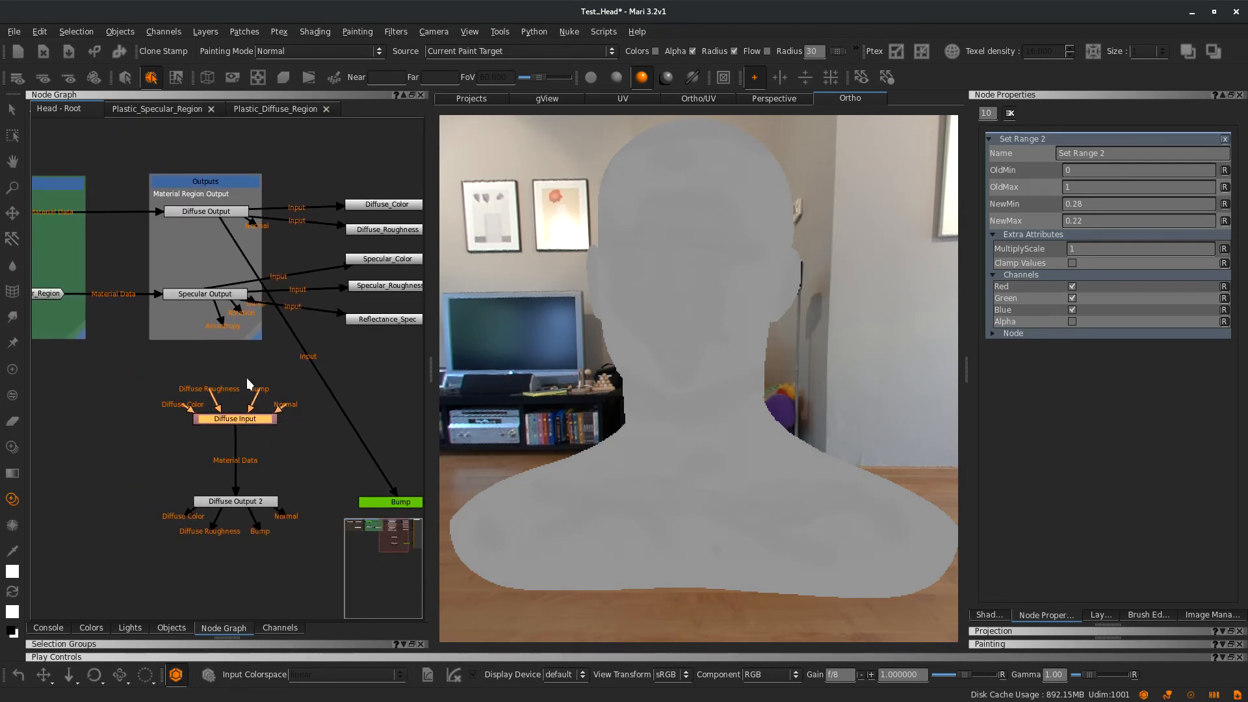
middle_click_drag(173, 398, 190, 423)
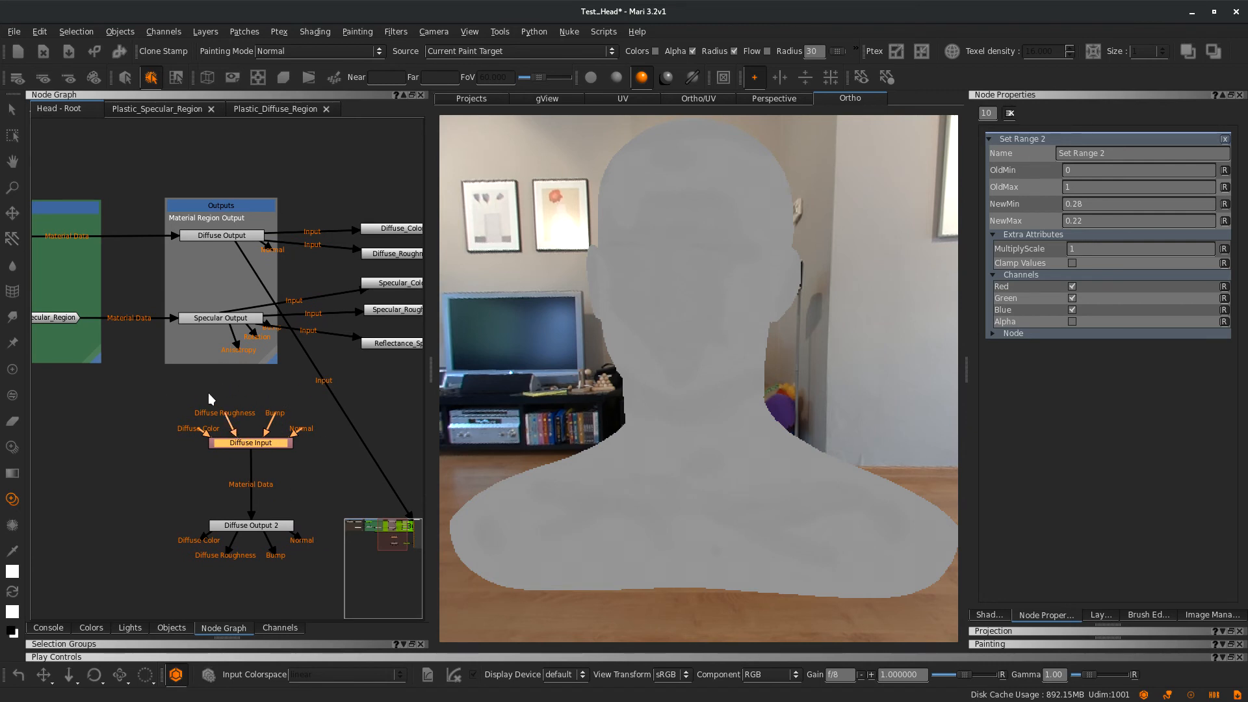
Inspect Plastic_Diffuse_Region, check the node network inside Plastic_Specular_Region, and return to the root graph
middle_click_drag(154, 392, 363, 509)
left_click(126, 355)
left_click(180, 109)
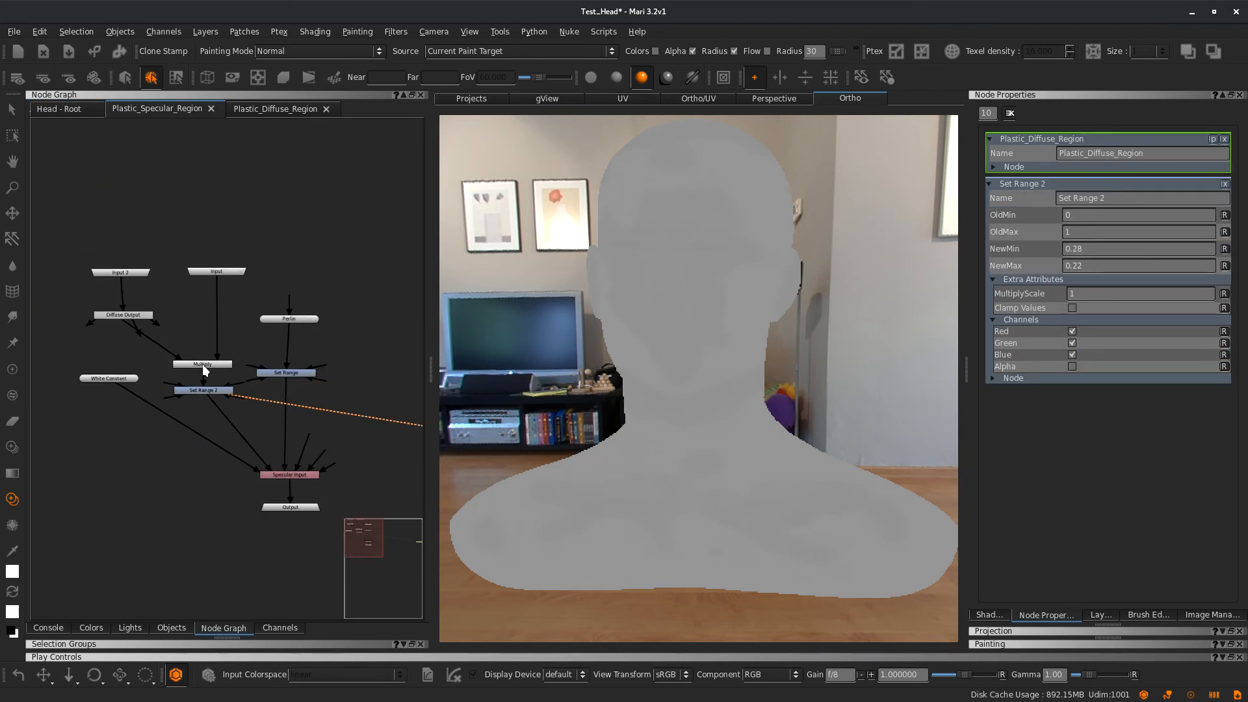
left_click(73, 110)
middle_click_drag(208, 464, 141, 394)
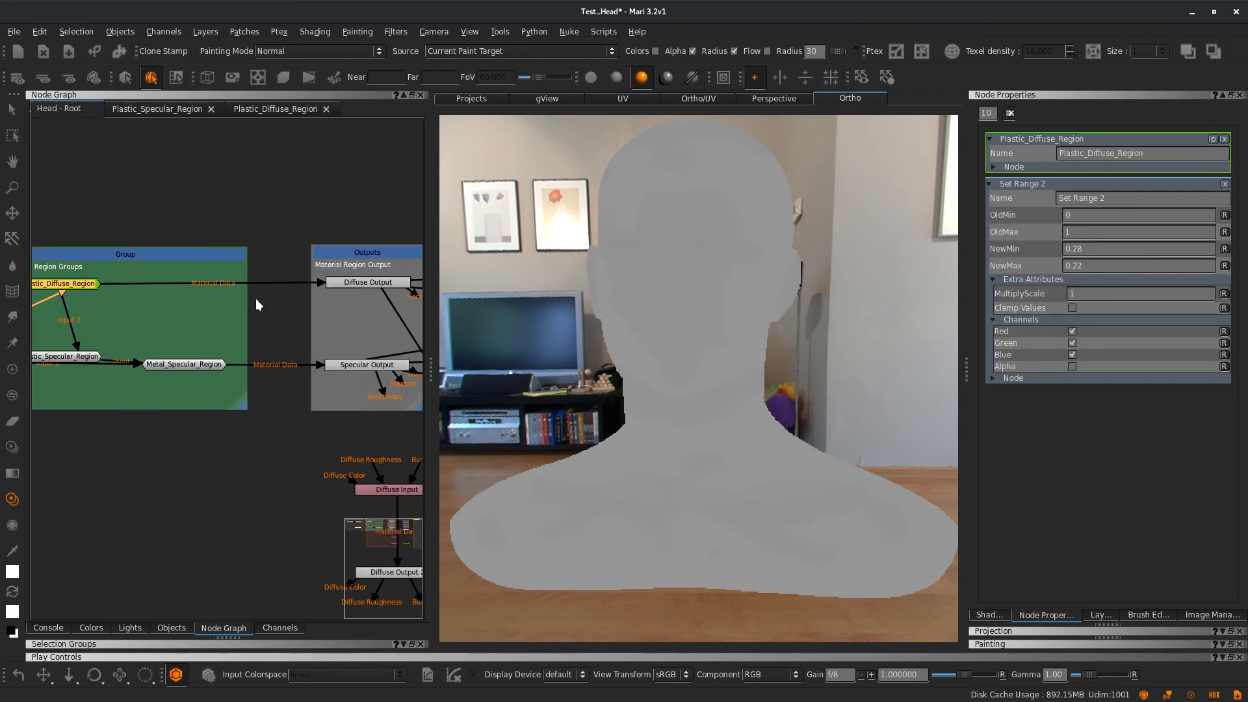
Trace the grouped Diffuse Output node's streams through the Diffuse_Color and Diffuse_Roughness nodes into AiStandard
left_click(377, 282)
middle_click_drag(377, 301, 157, 319)
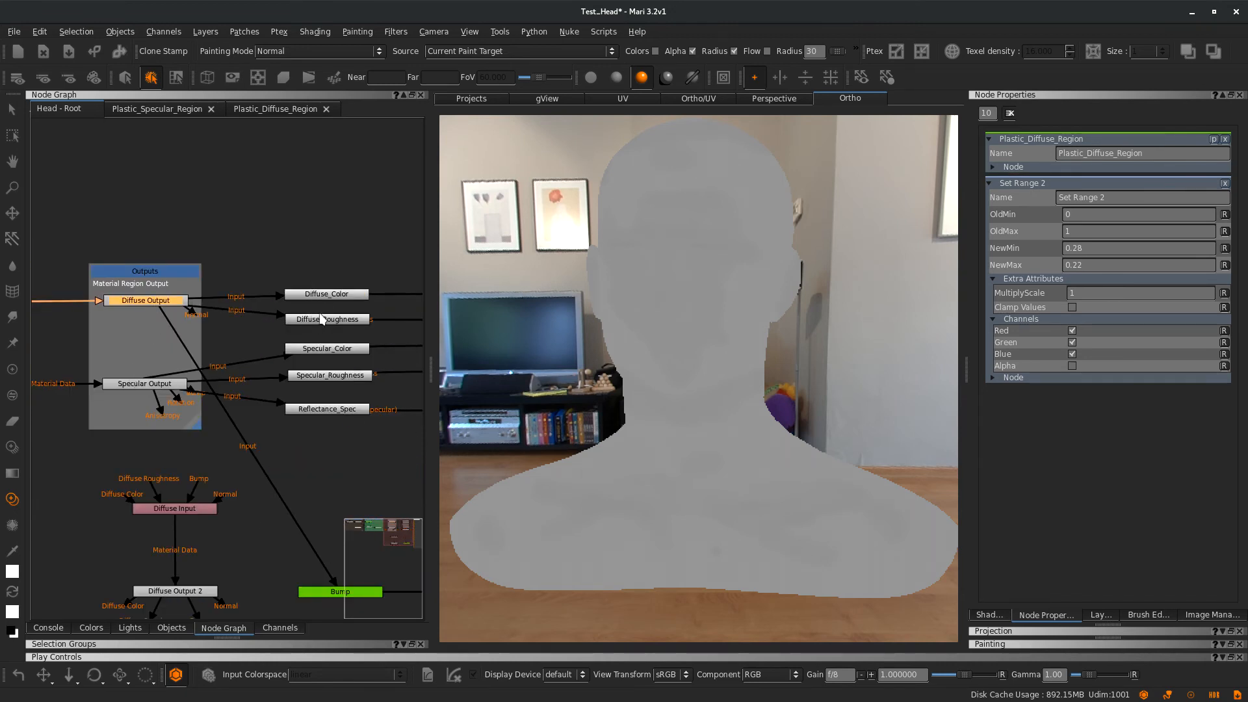
middle_click_drag(310, 249, 208, 246)
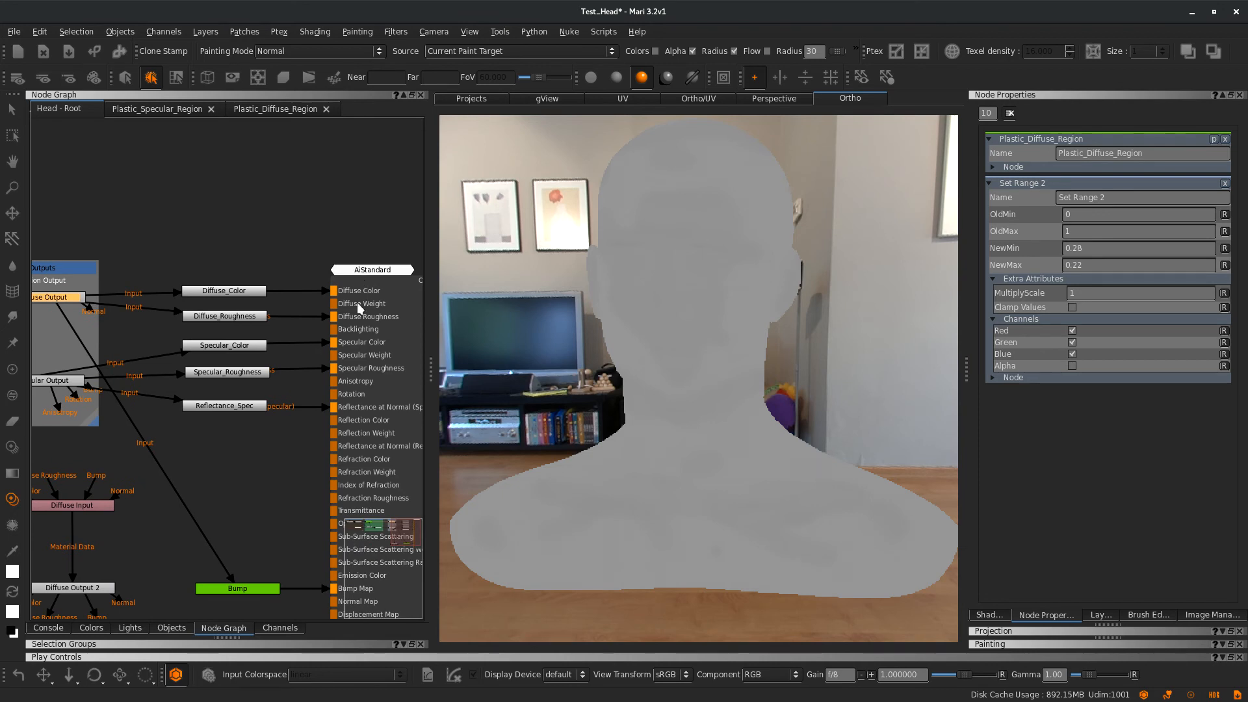
Delete the example Diffuse Input and Diffuse Output 2 nodes below the Material Region Output group
middle_click_drag(231, 489, 293, 341)
middle_click_drag(204, 430, 300, 376)
left_click_drag(182, 277, 248, 421)
key("Delete")
Create a collapsed Specular Input node in the empty area below the Material Region Output group
key("Tab")
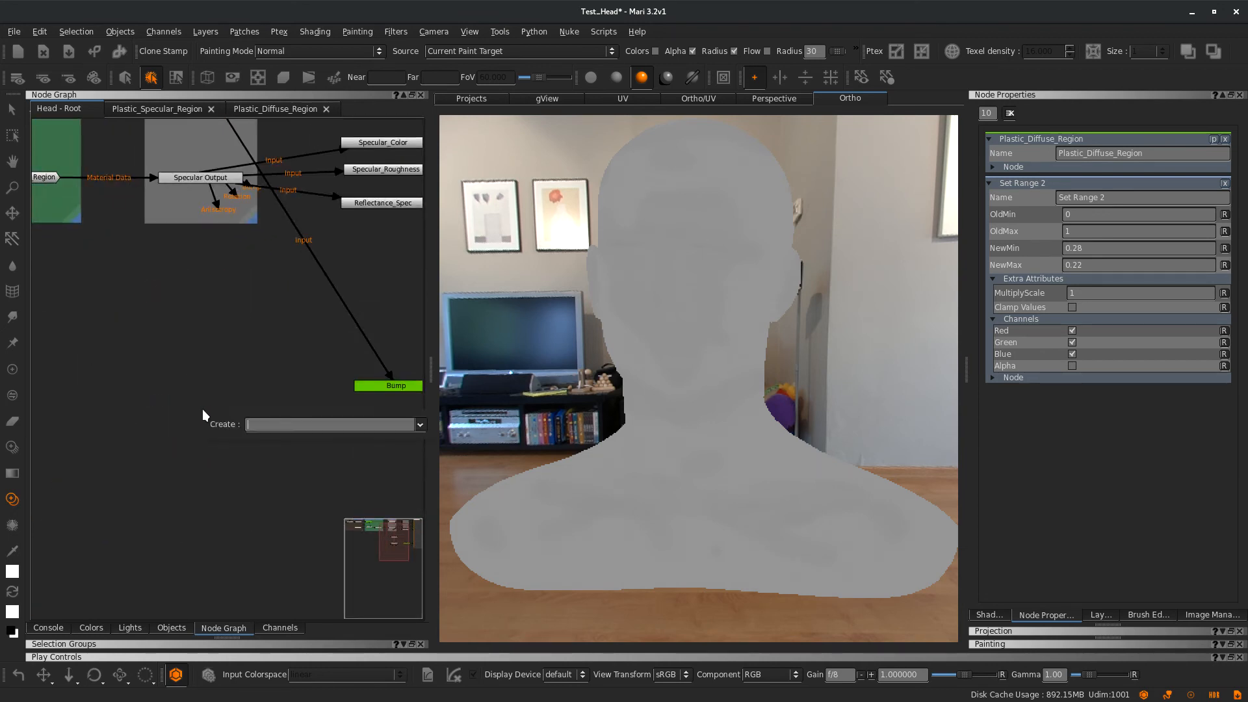
type("spe")
key("Down")
key("Return")
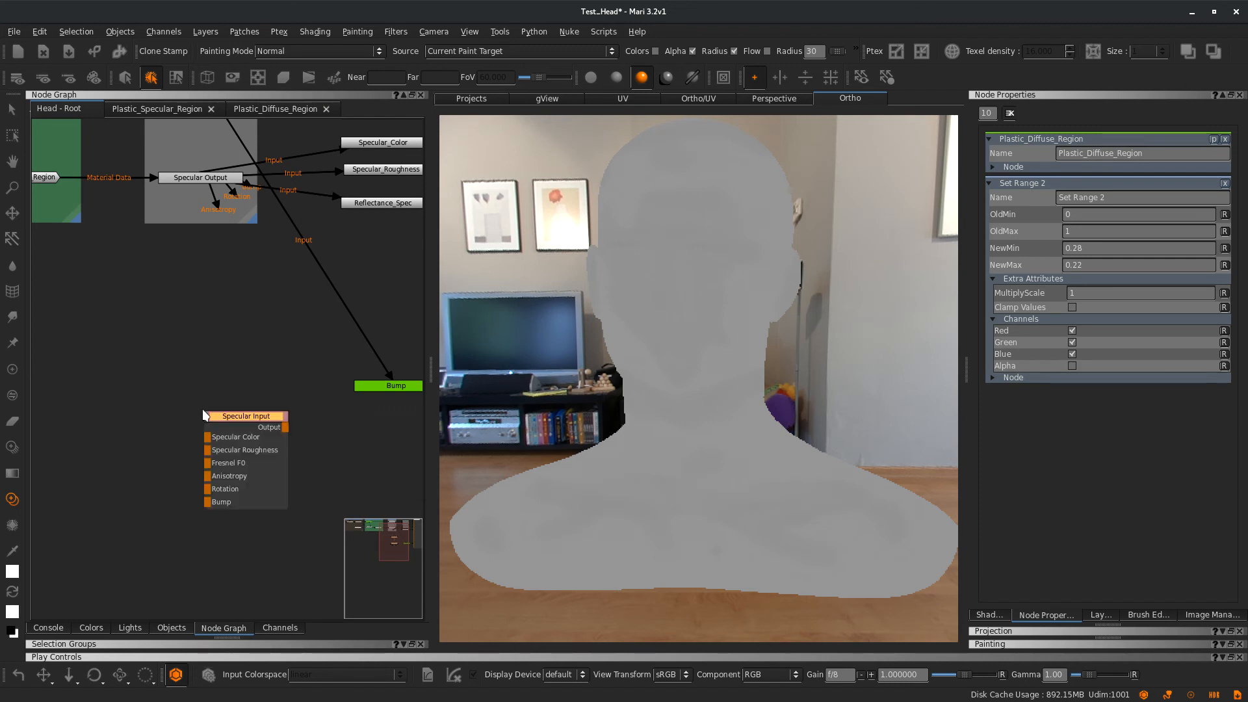
key("q")
left_click(235, 492)
Create a Specular Output node below Specular Input and collapse its stream list
key("Tab")
type("spe")
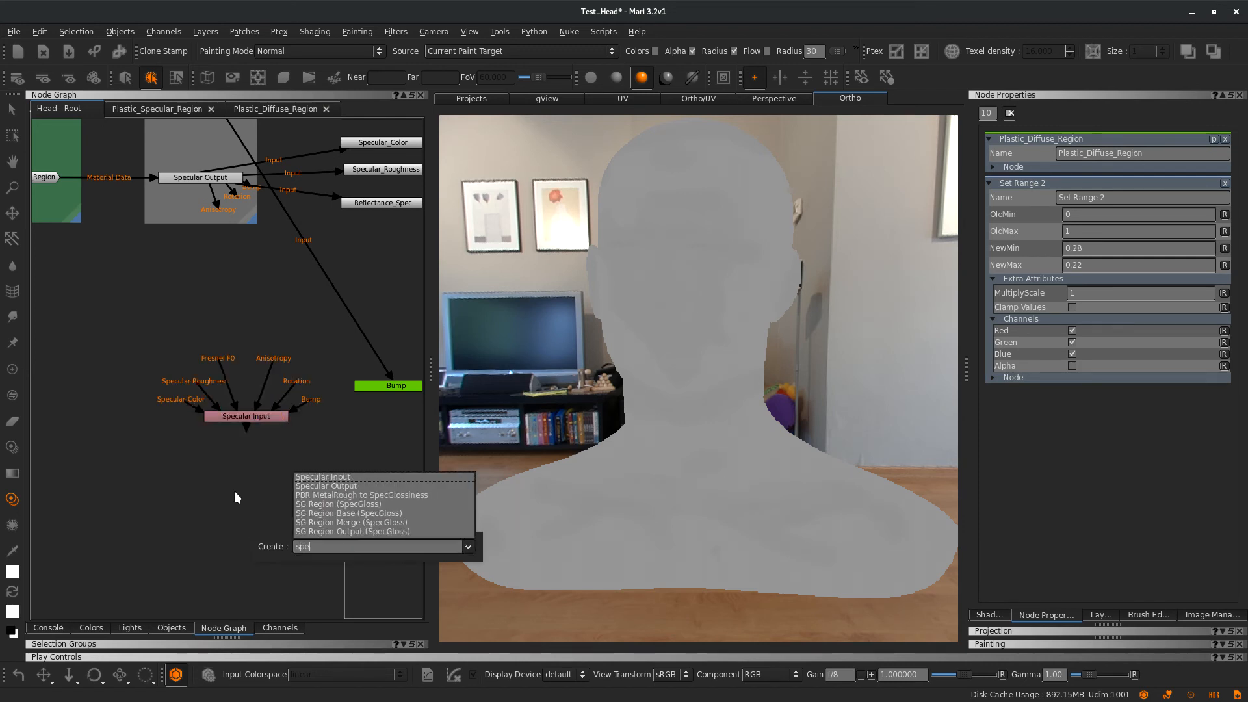
key("Down")
key("Down")
key("Return")
key("q")
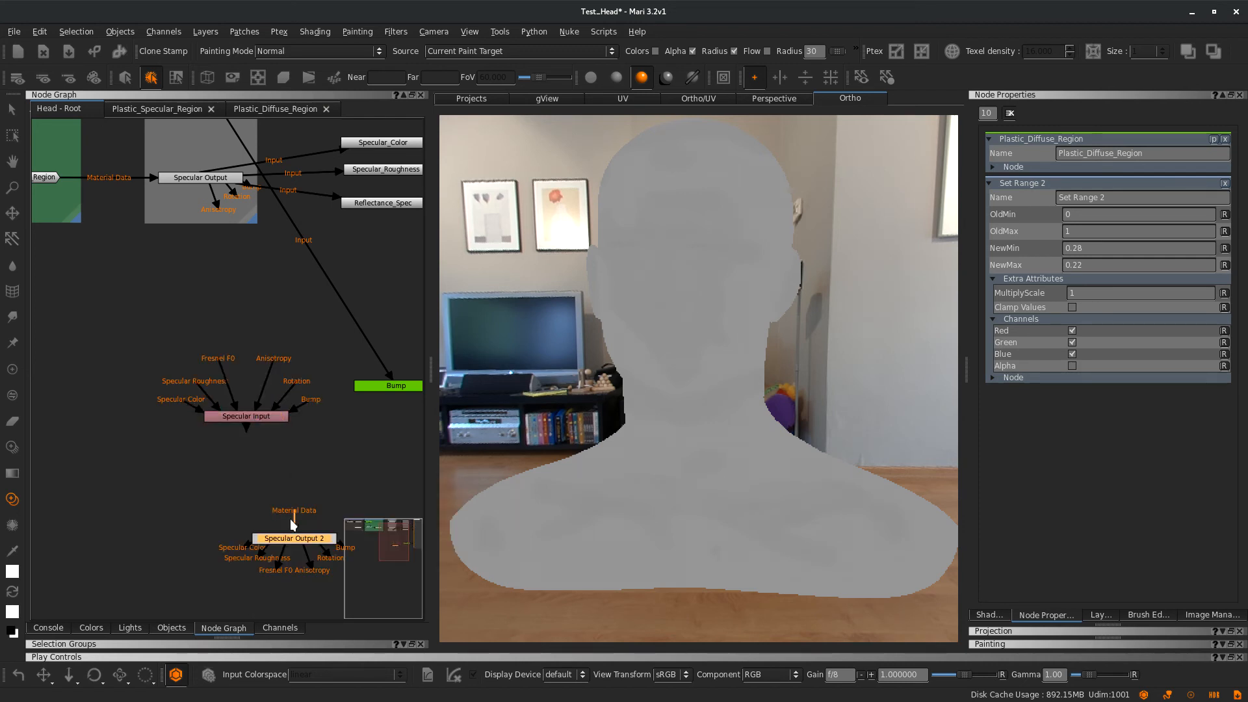
Connect Specular Output 2 directly below Specular Input, and create a Refraction Input node beneath the pair
left_click_drag(290, 537, 243, 471)
middle_click_drag(239, 537, 205, 462)
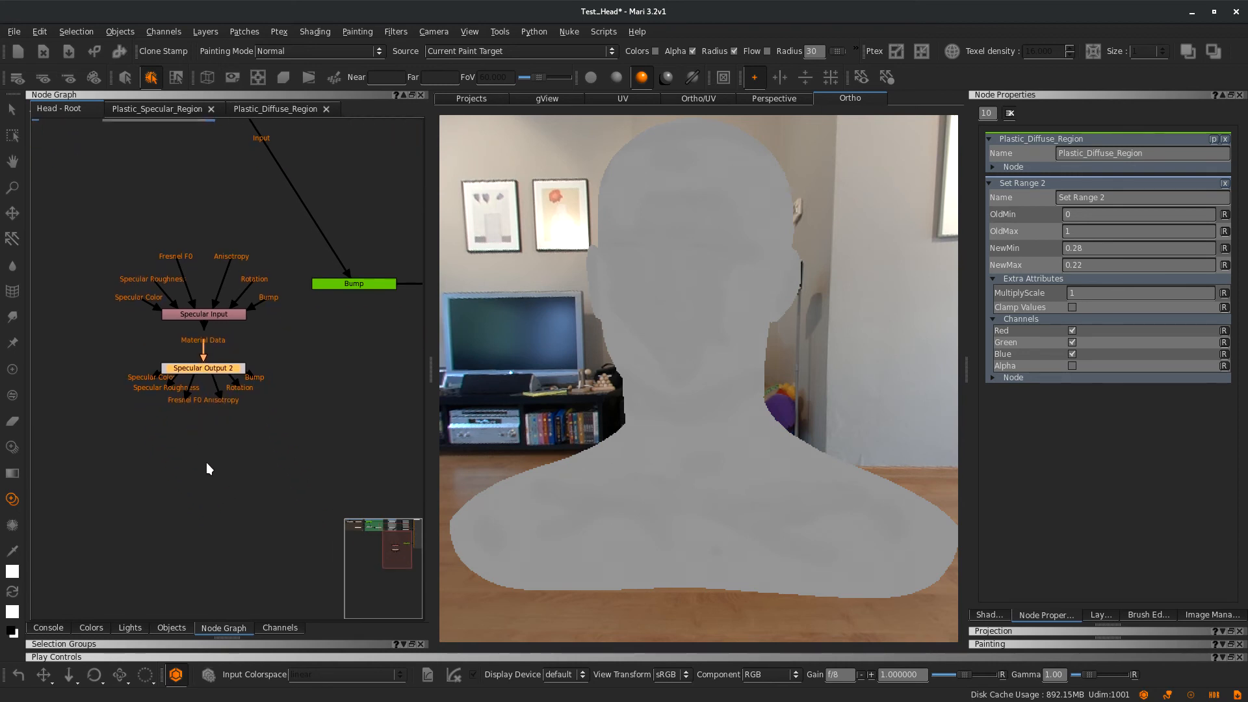
left_click(208, 466)
key("Tab")
type("re")
key("Down")
key("Down")
key("Down")
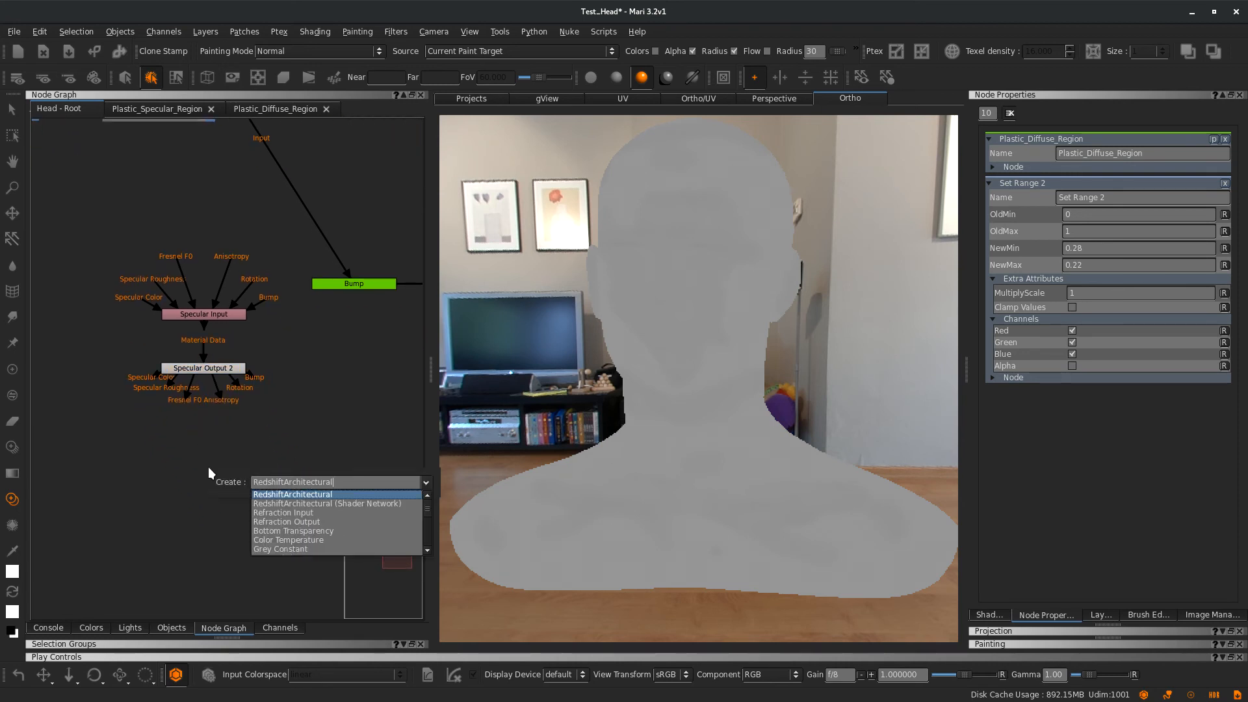
key("Return")
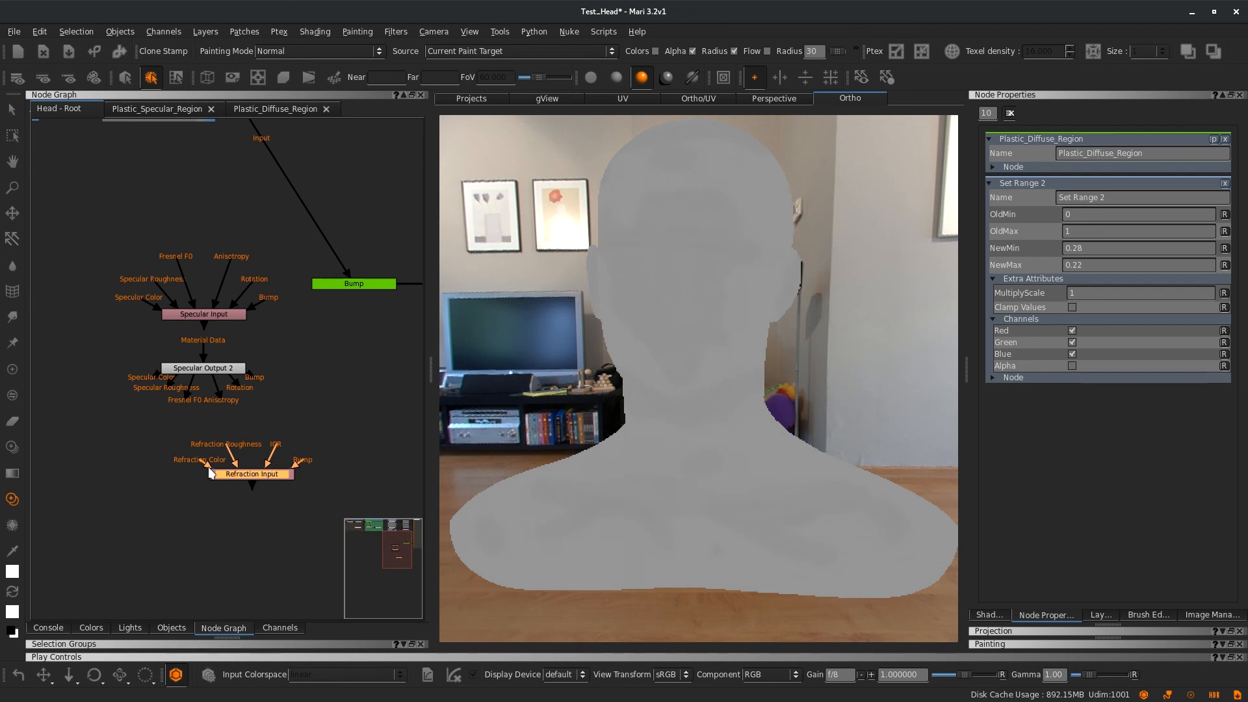
Create a Refraction Output node below Refraction Input, collapse its stream list and connect its Material Data input to Refraction Input
left_click(183, 479)
key("Tab")
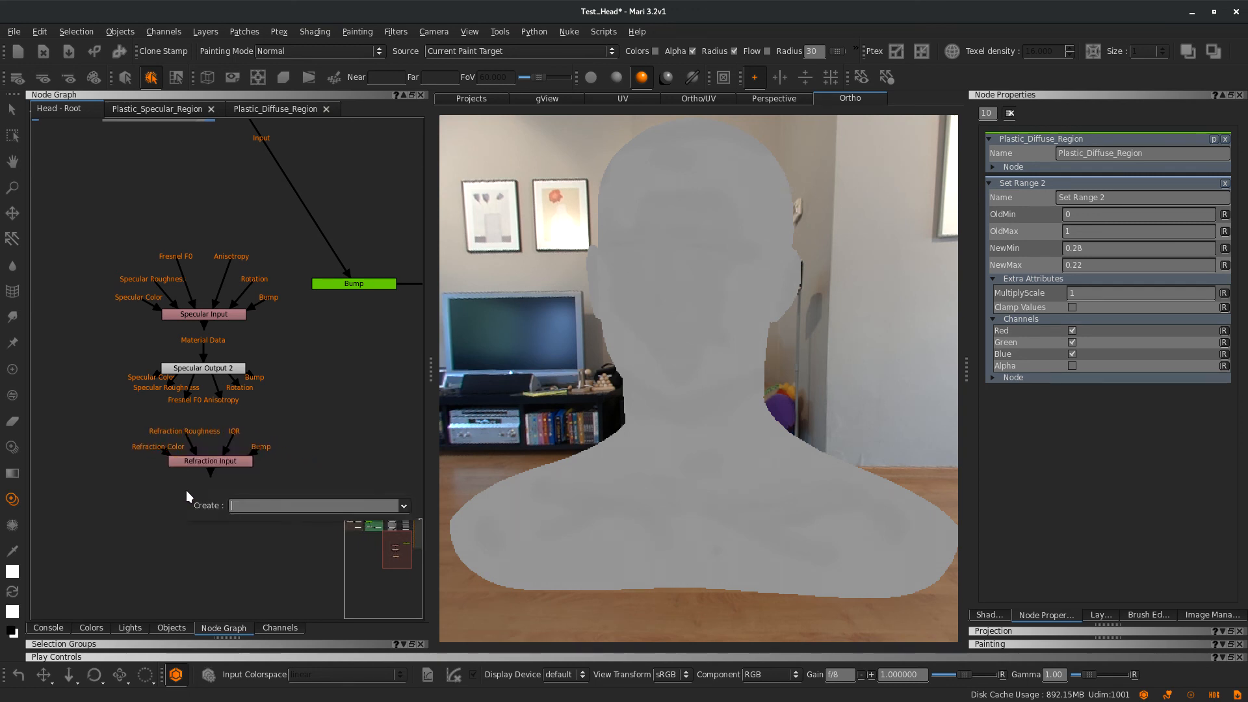
type("re")
key("Down")
key("Down")
key("Down")
key("Down")
key("Return")
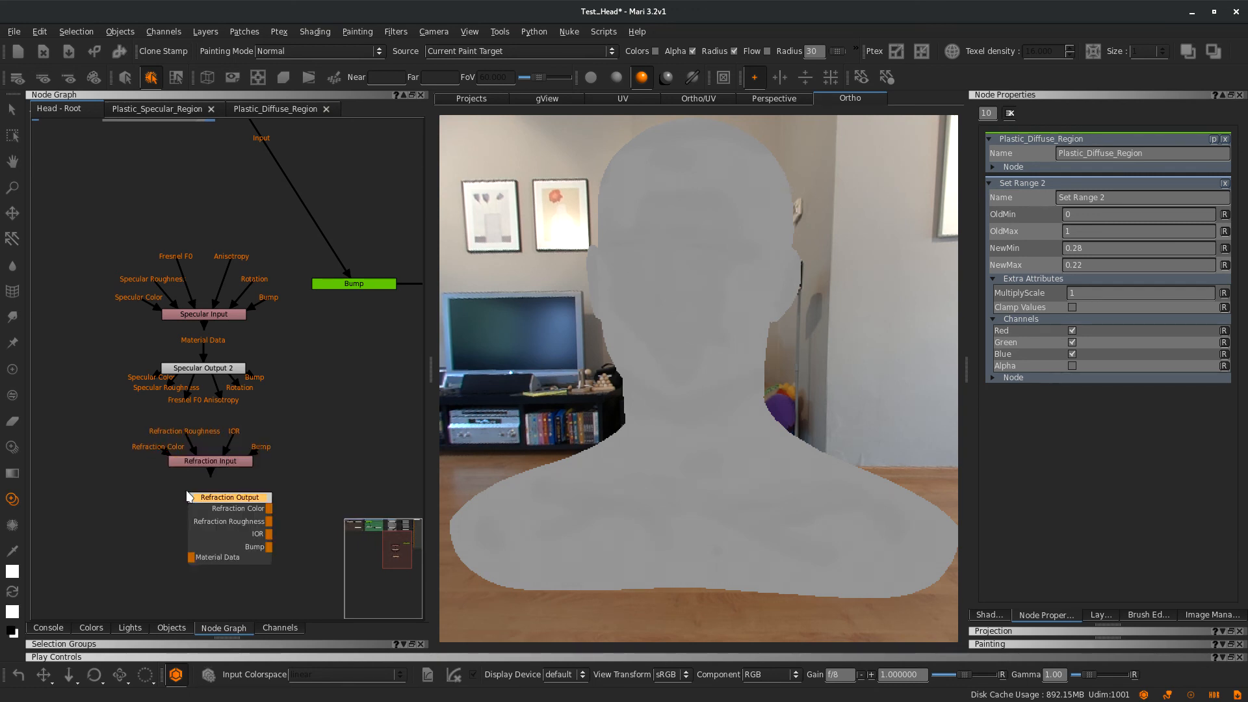
left_click(187, 494)
left_click_drag(243, 498, 210, 463)
scroll(278, 466, "up", 3)
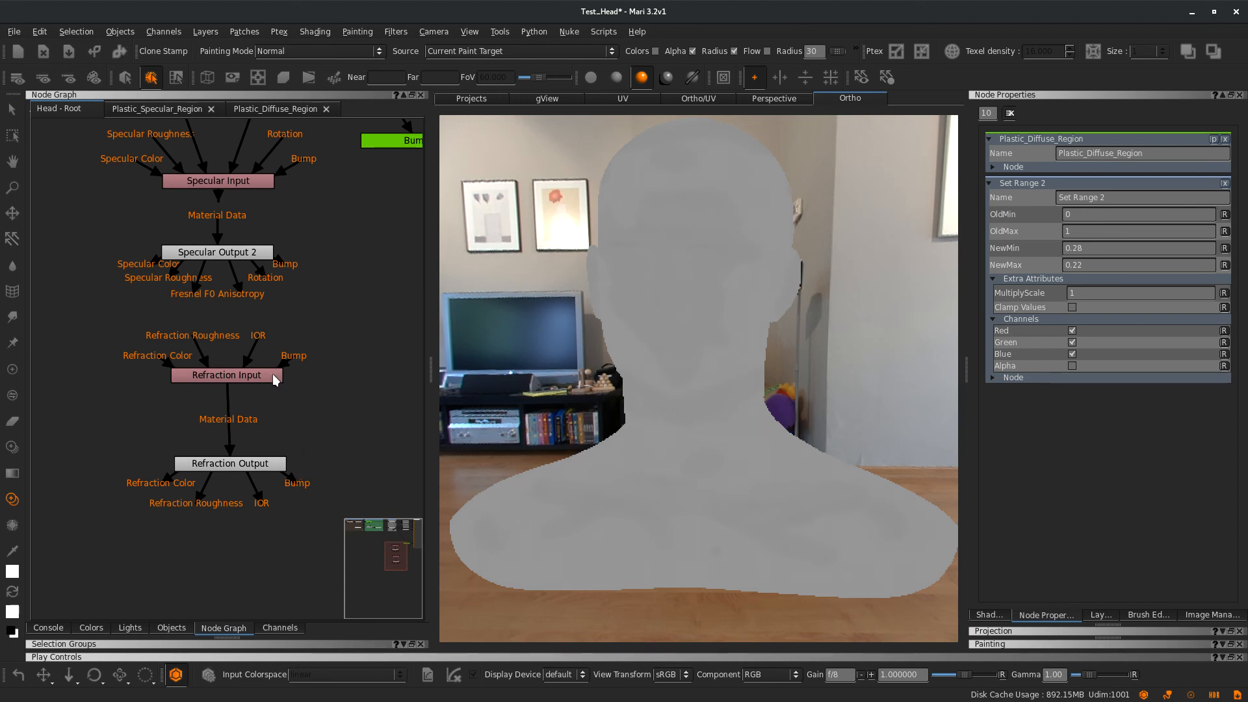
Delete the example specular and refraction input and output nodes below the Material Region Output group
scroll(293, 355, "down", 6)
middle_click_drag(337, 343, 190, 415)
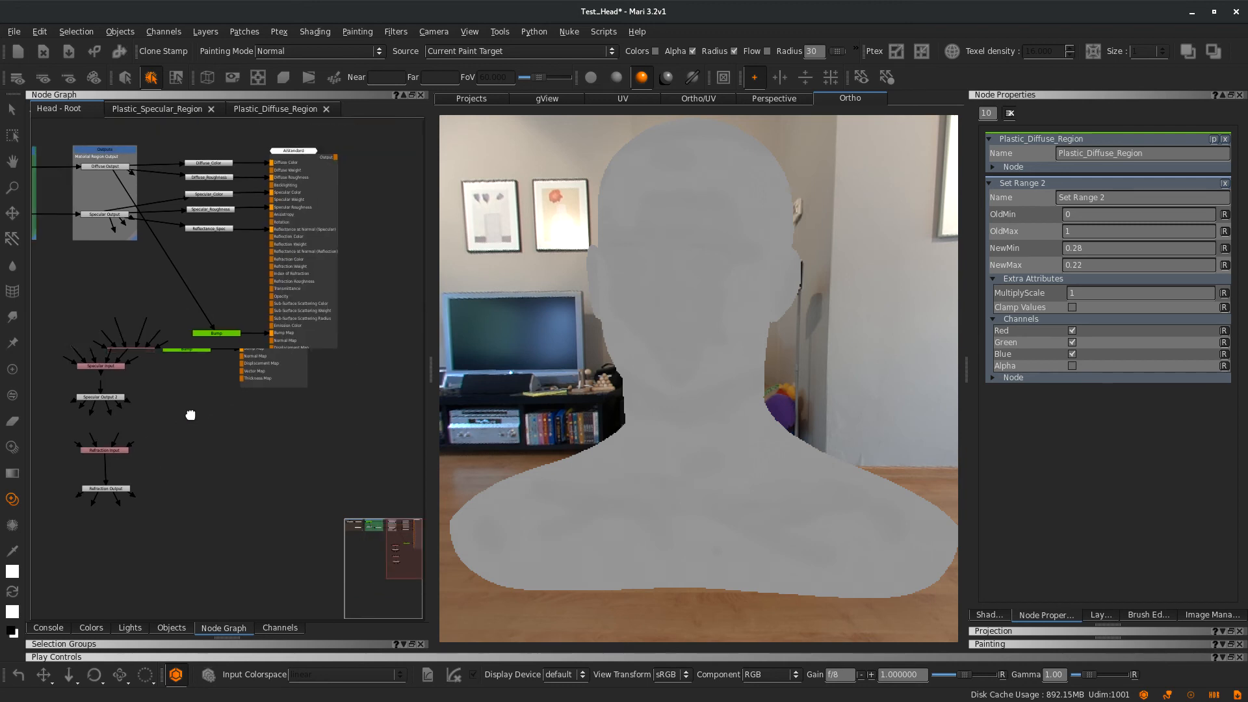
scroll(272, 390, "up", 5)
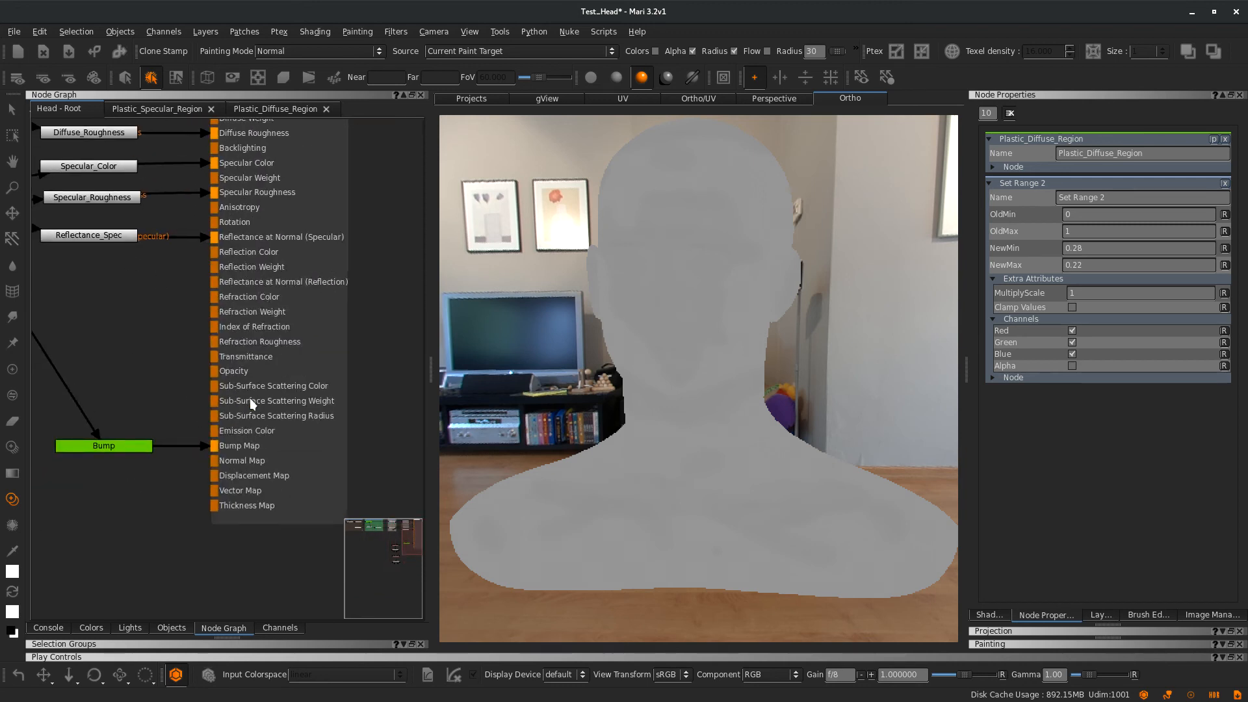
scroll(223, 405, "down", 3)
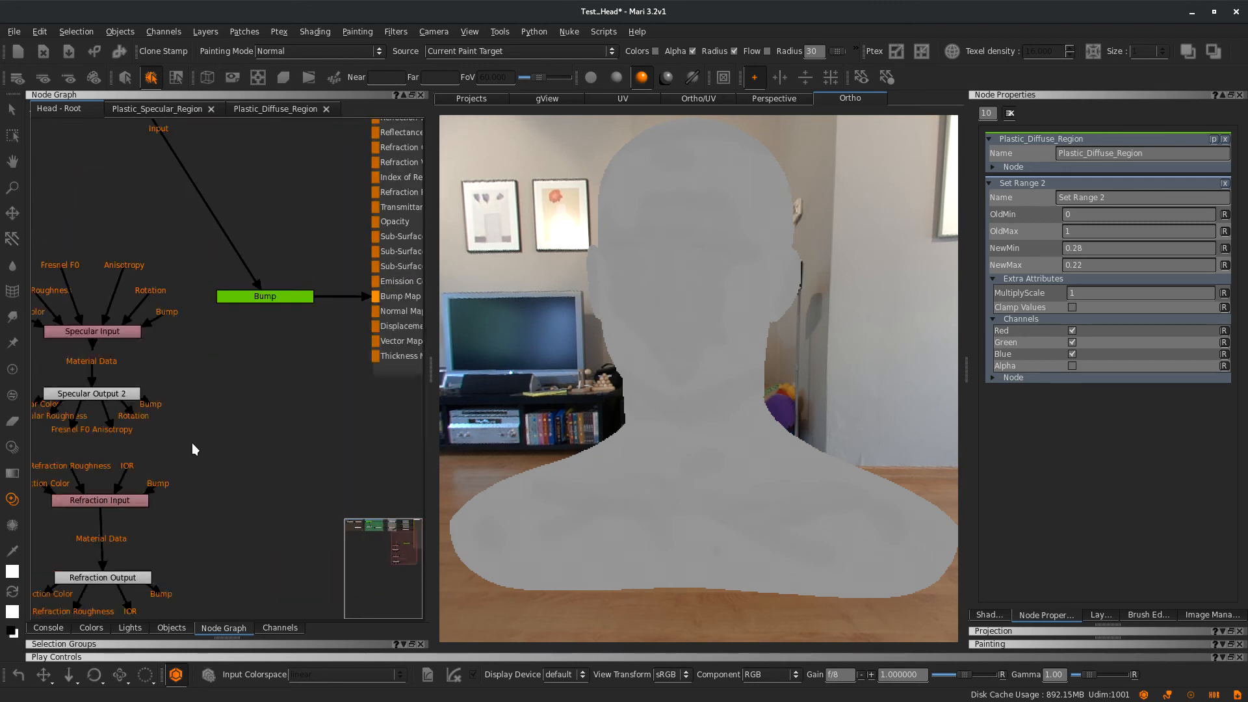
middle_click_drag(192, 446, 278, 390)
left_click_drag(140, 205, 221, 566)
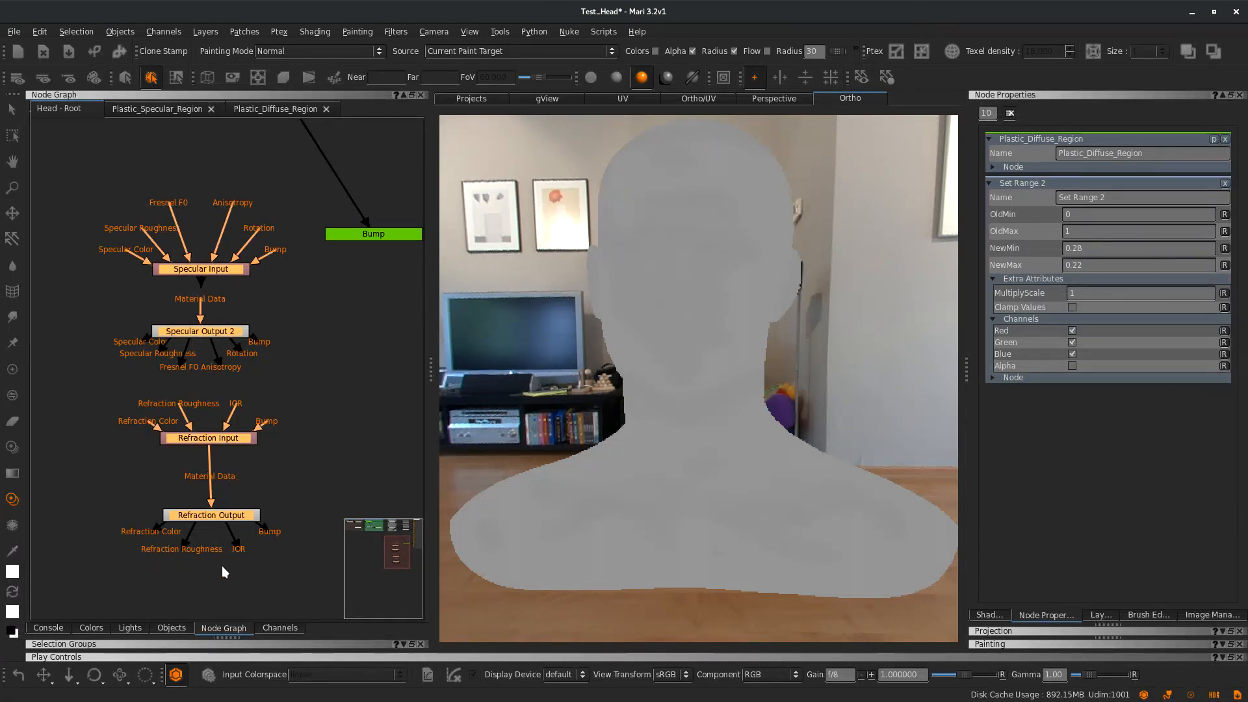
key("Delete")
Trace the network back from AiStandard to Material Region Groups and examine the Specular Input connections inside Plastic_Specular_Region
middle_click_drag(290, 216, 204, 414)
scroll(209, 377, "down", 4)
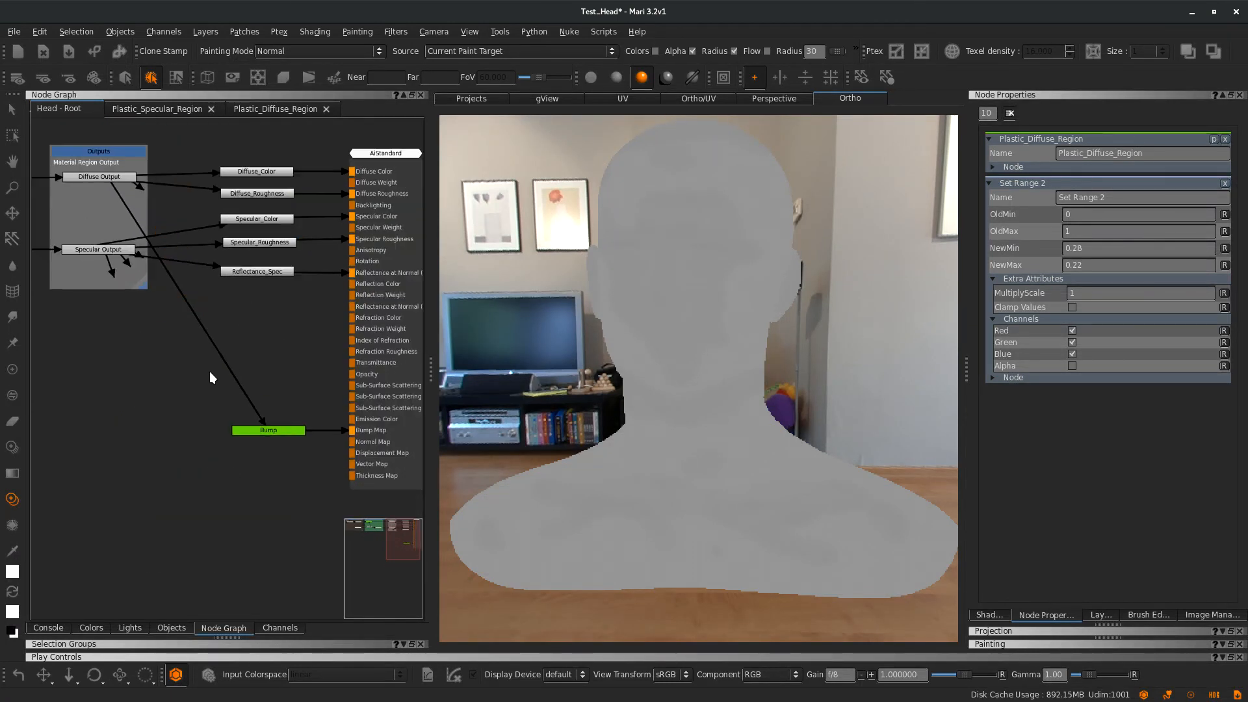
middle_click_drag(198, 372, 191, 462)
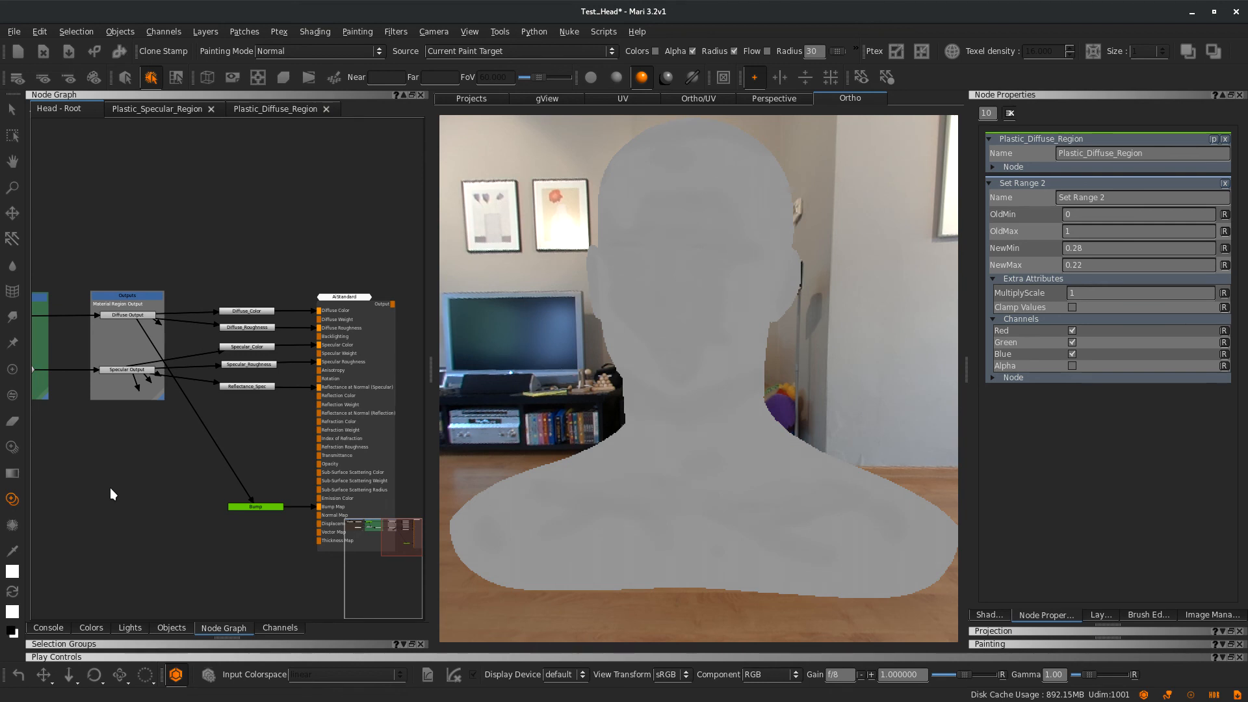
middle_click_drag(119, 487, 335, 479)
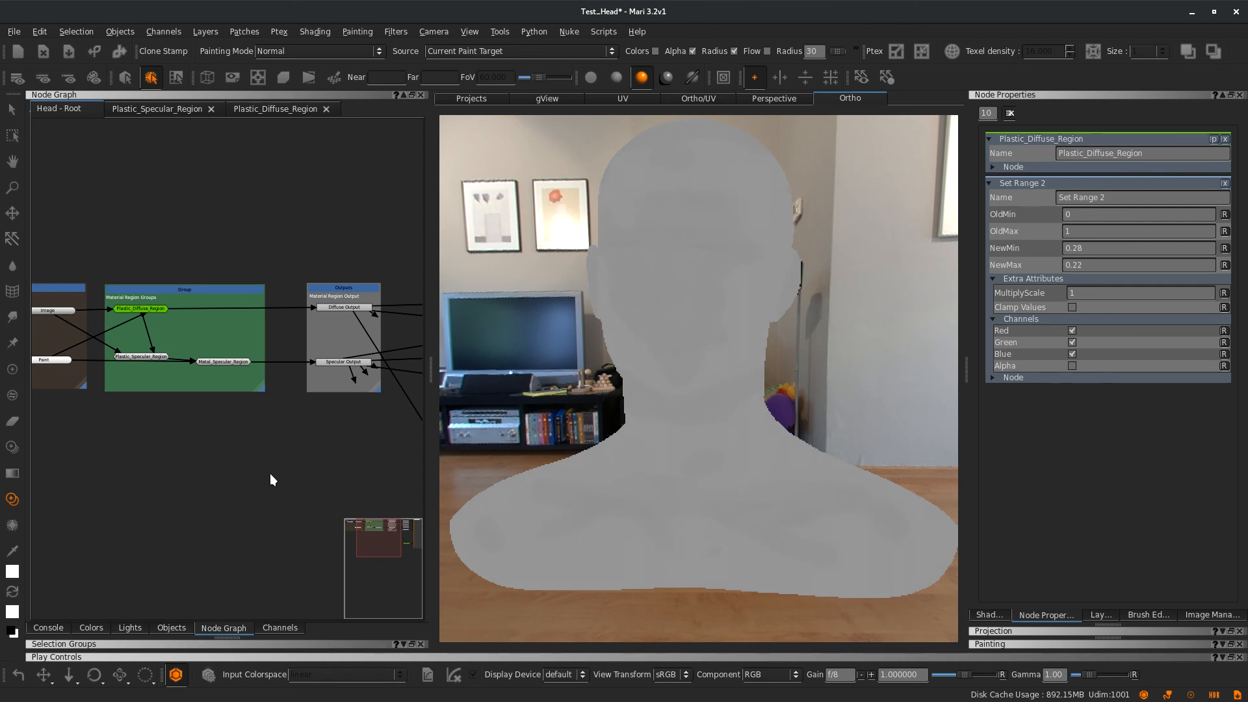
middle_click_drag(285, 455, 401, 448)
scroll(256, 343, "up", 5)
scroll(286, 338, "up", 1)
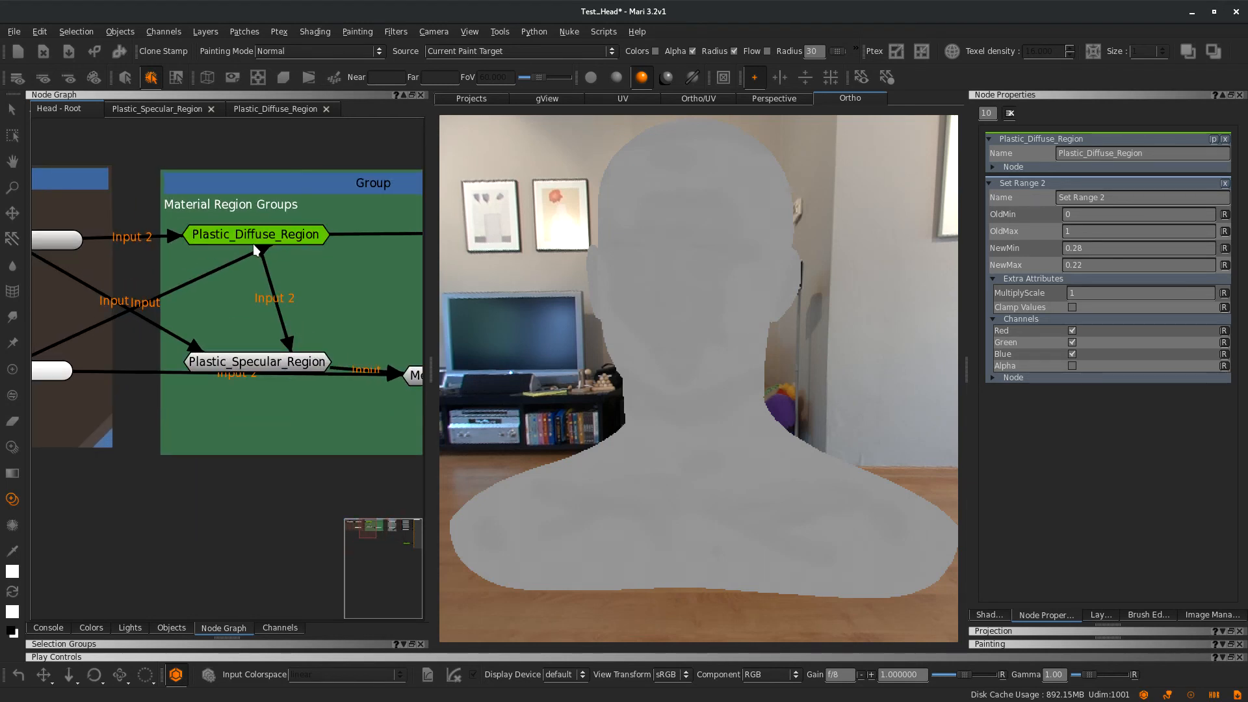
left_click(169, 111)
scroll(225, 442, "up", 5)
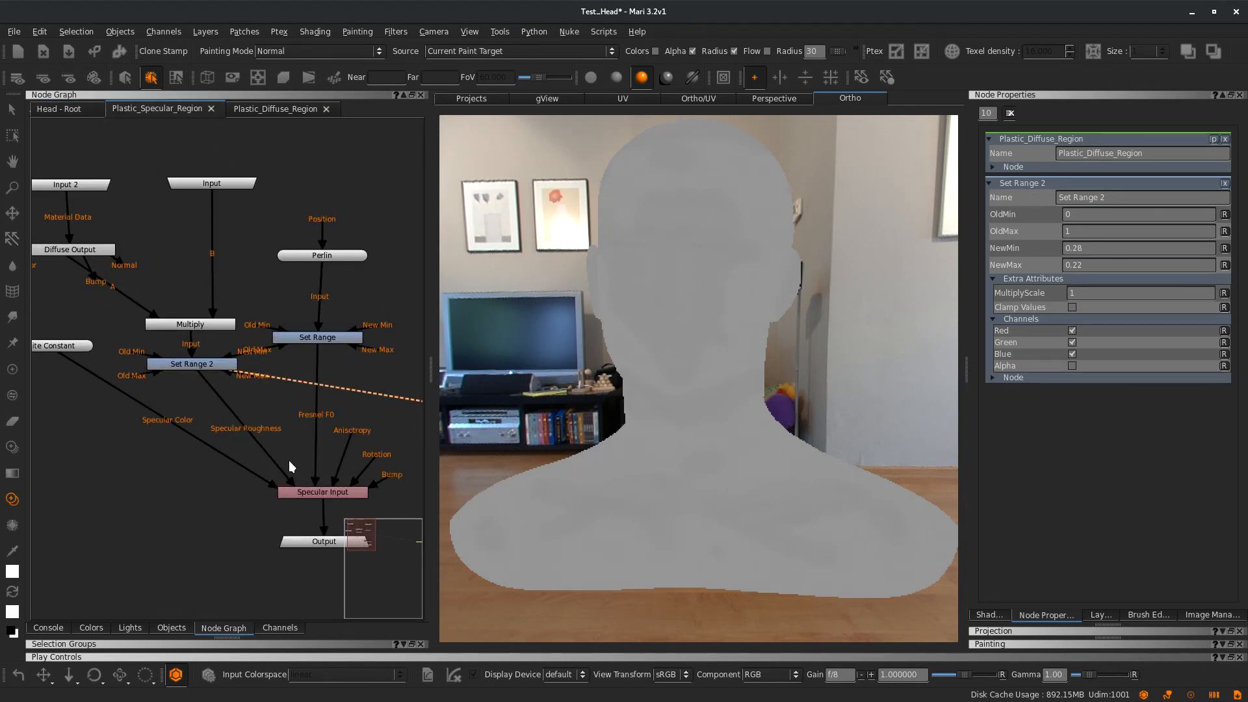
scroll(225, 416, "up", 1)
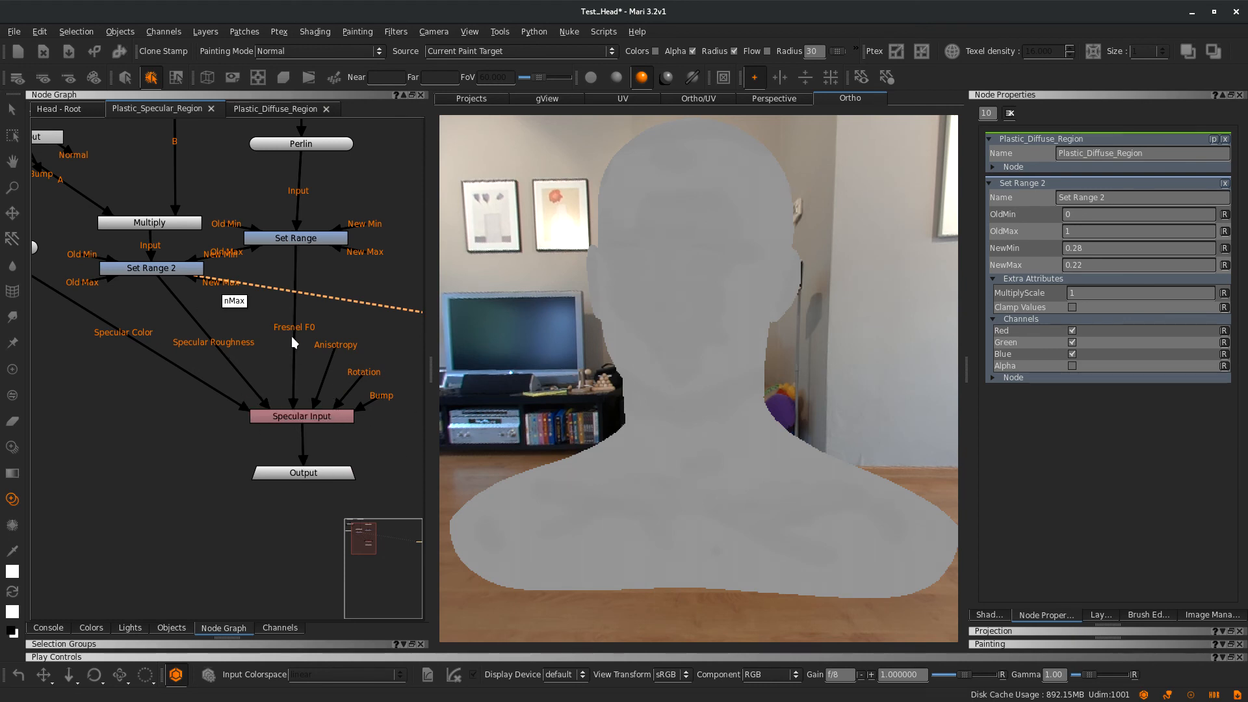
Review the root network's flow from the shared inputs through Material Region Groups and Material Region Output to AiStandard
left_click(80, 111)
scroll(318, 421, "down", 4)
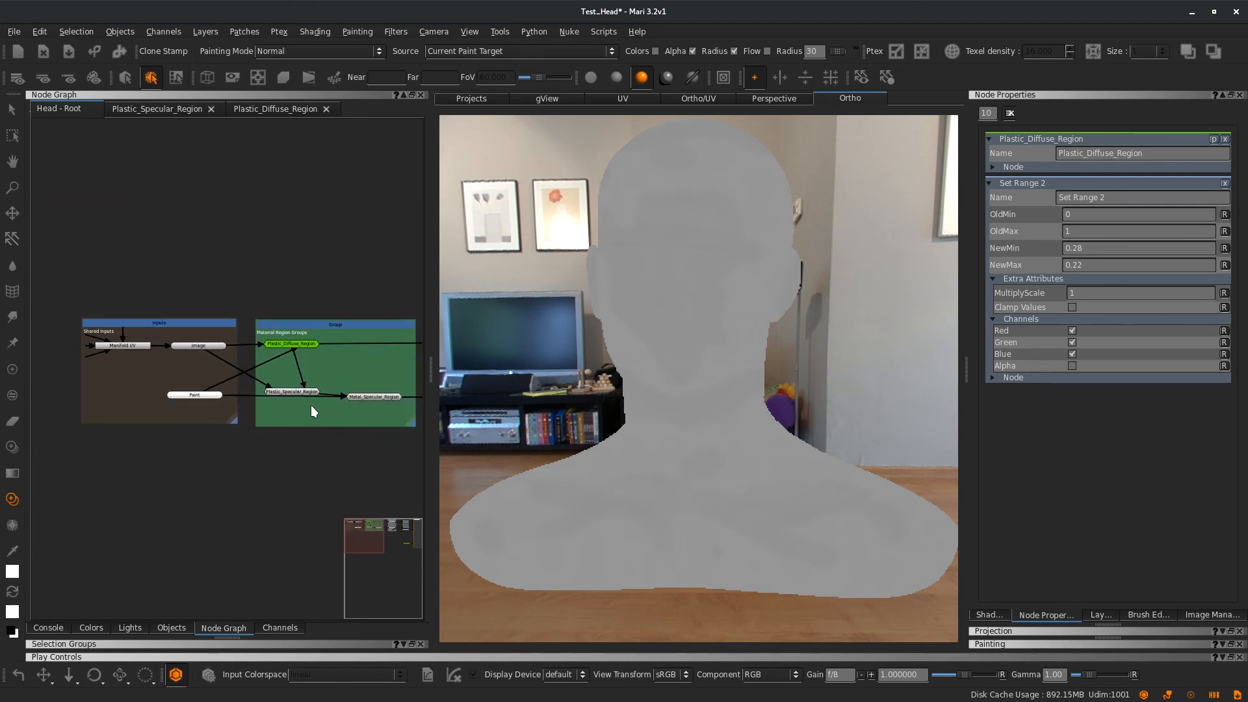
middle_click_drag(403, 416, 56, 272)
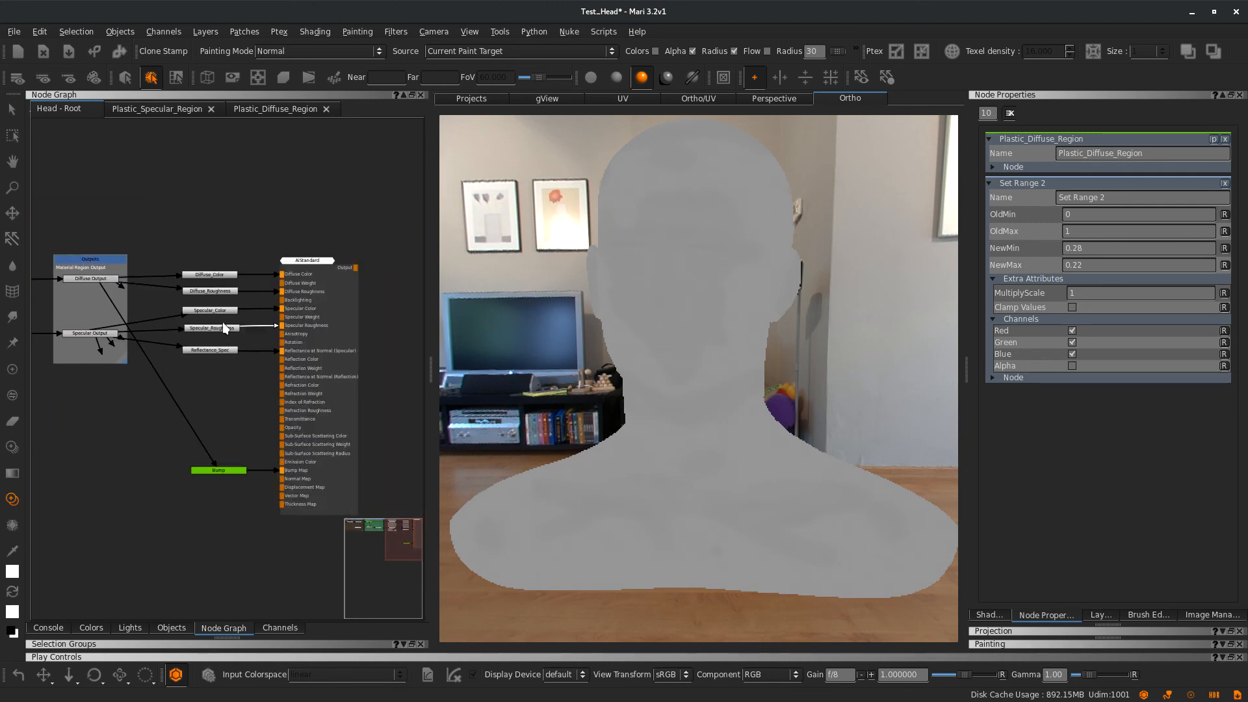
middle_click_drag(193, 438, 396, 428)
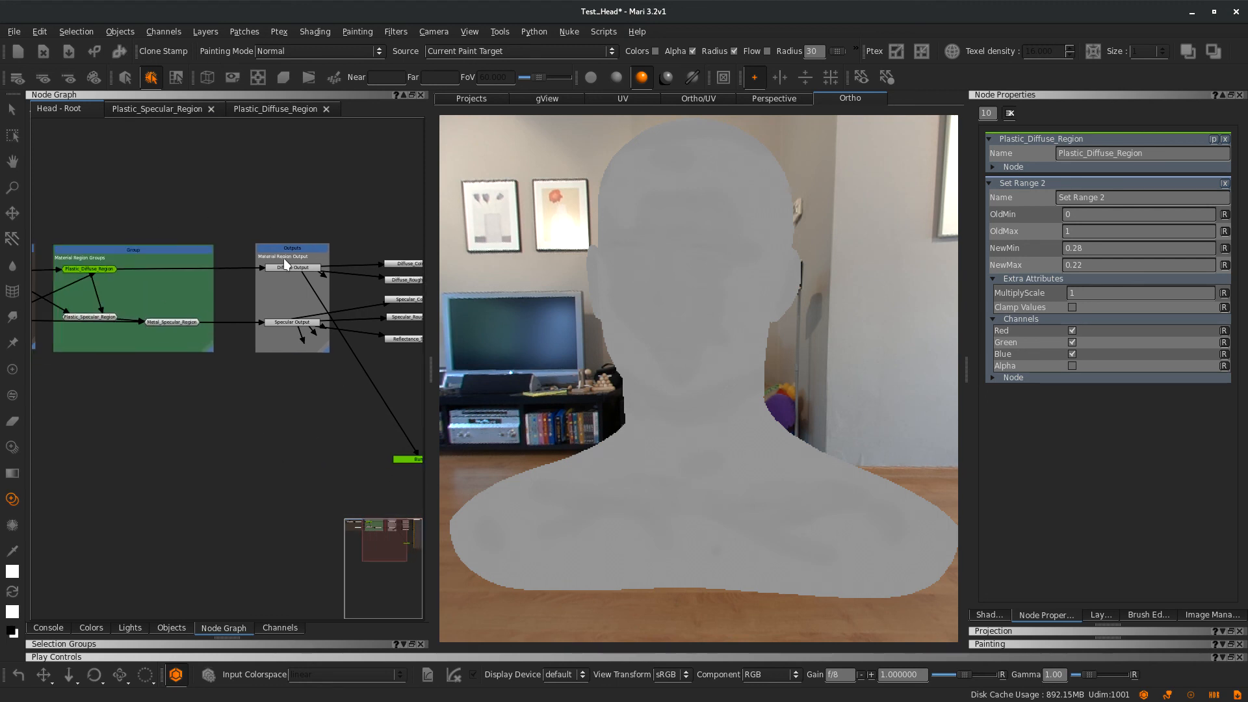
middle_click_drag(236, 360, 443, 395)
scroll(237, 353, "up", 6)
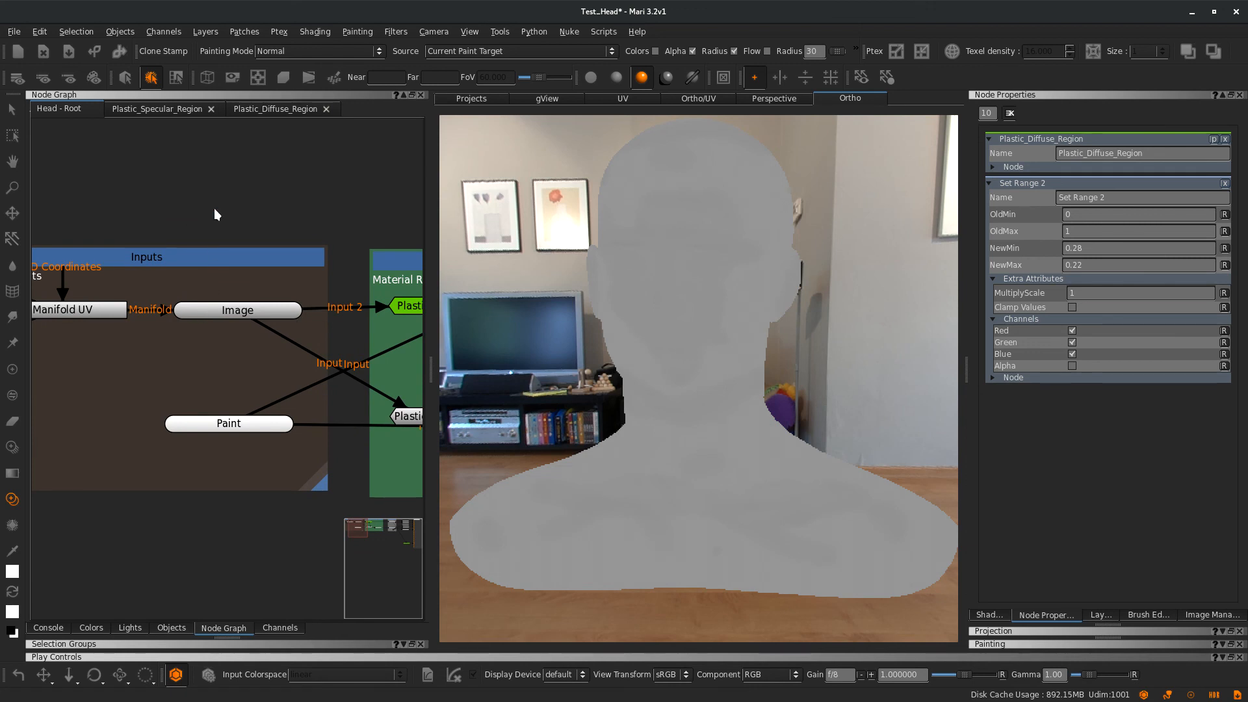
scroll(217, 202, "down", 3)
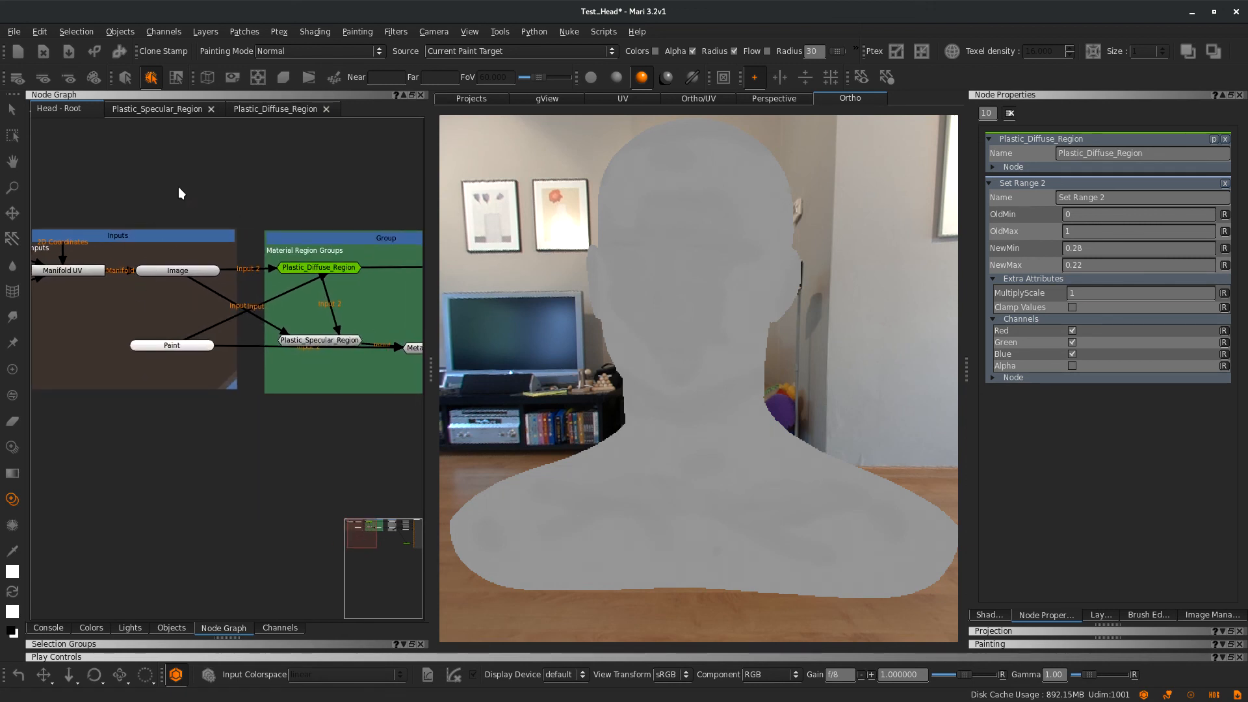
middle_click_drag(179, 187, 30, 178)
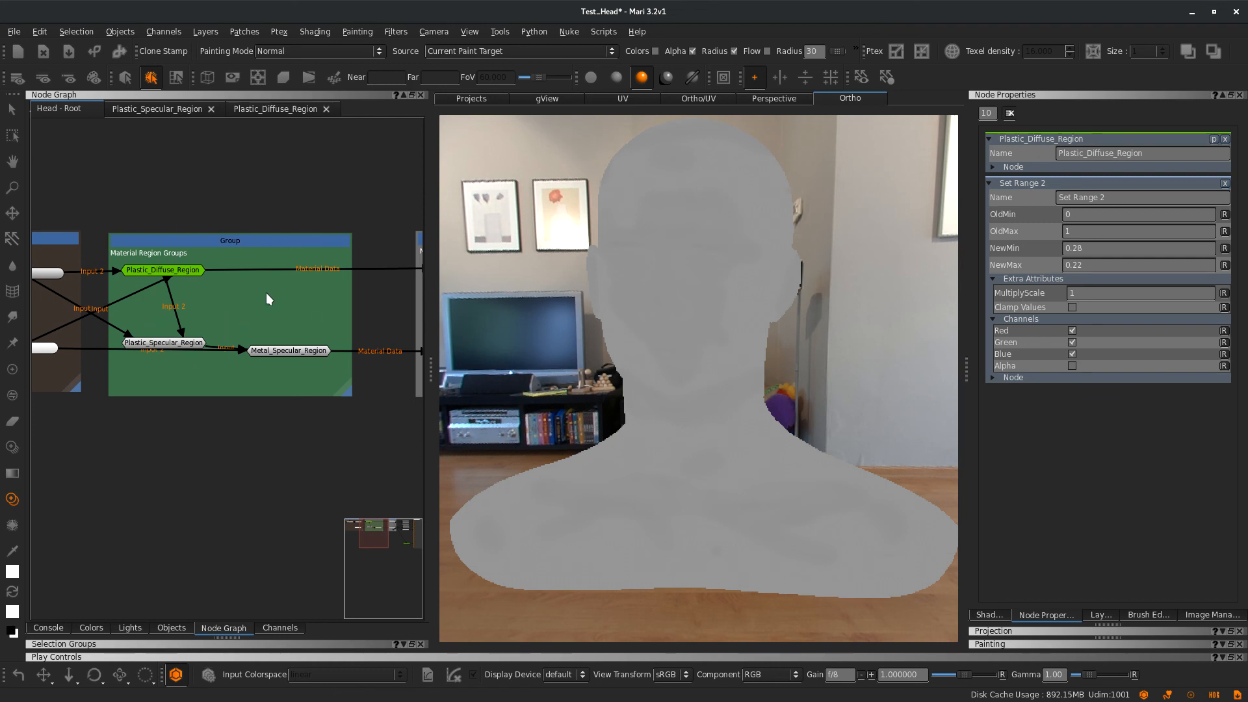
middle_click_drag(286, 184, 162, 171)
middle_click_drag(278, 259, 170, 263)
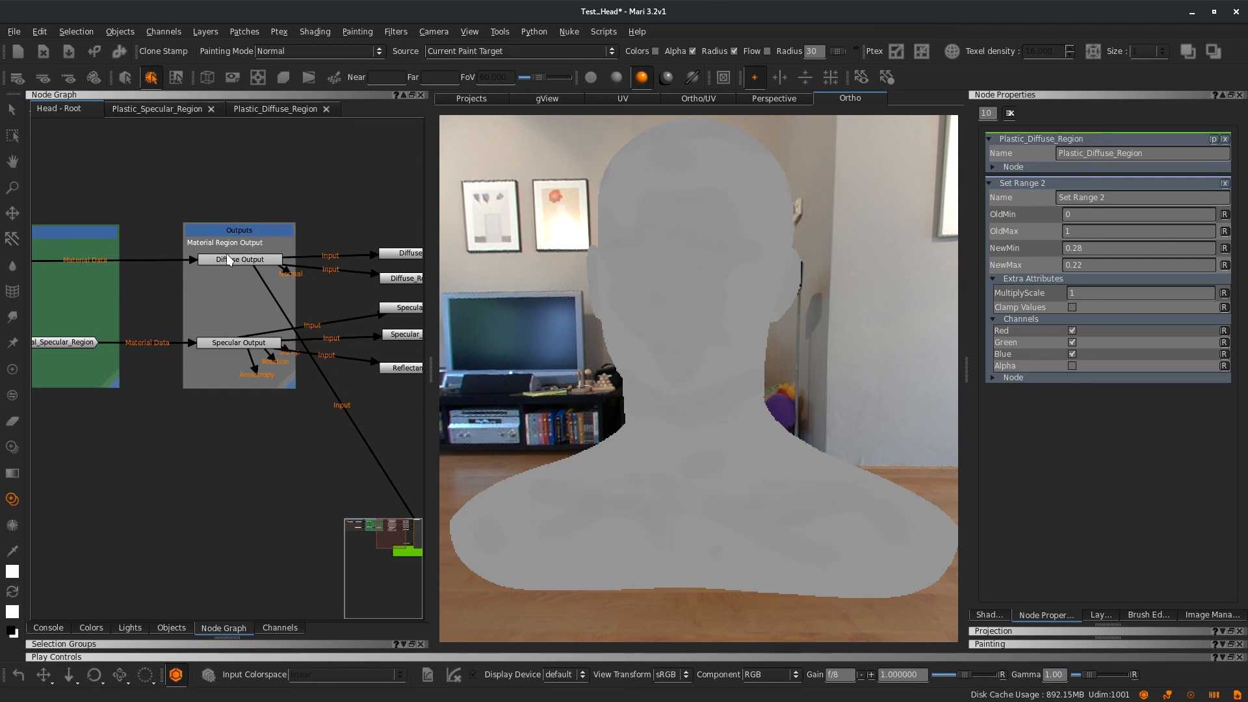
middle_click_drag(288, 223, 151, 221)
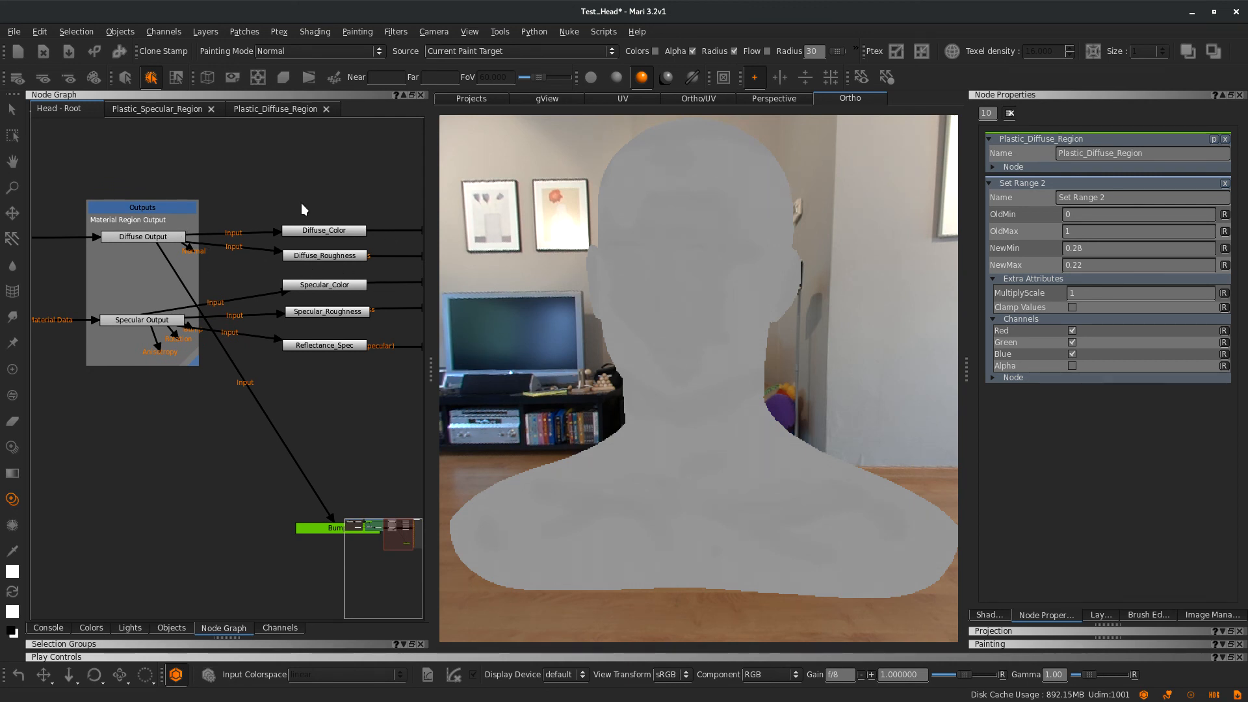
middle_click_drag(298, 374, 112, 364)
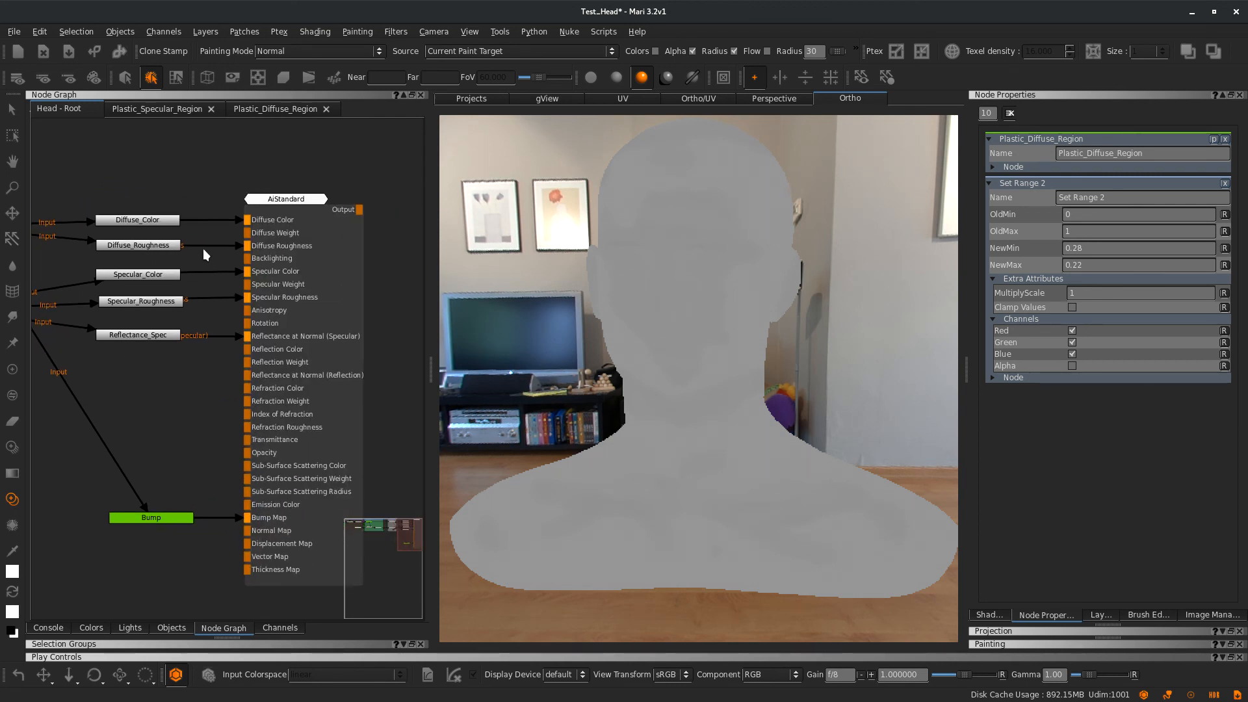
Display the AiStandard node's output on the head model and inspect the shaded surface from both sides and the front
left_click(294, 201)
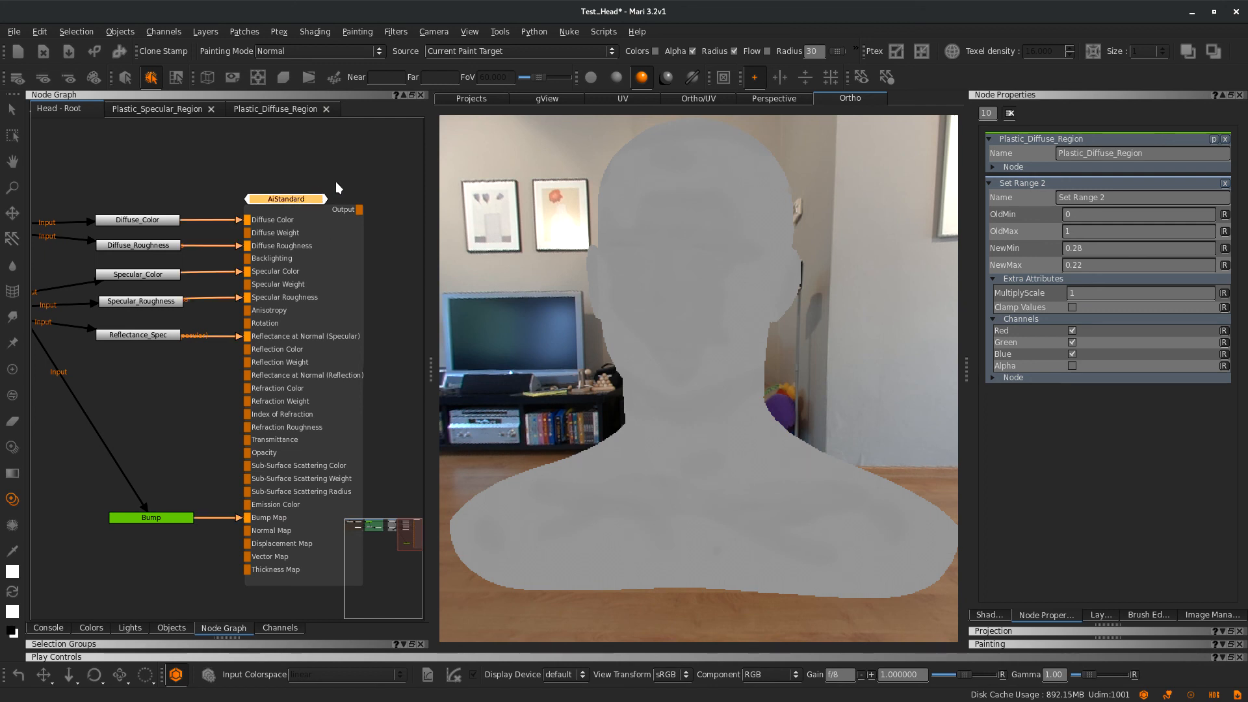
left_click(312, 202)
key("1")
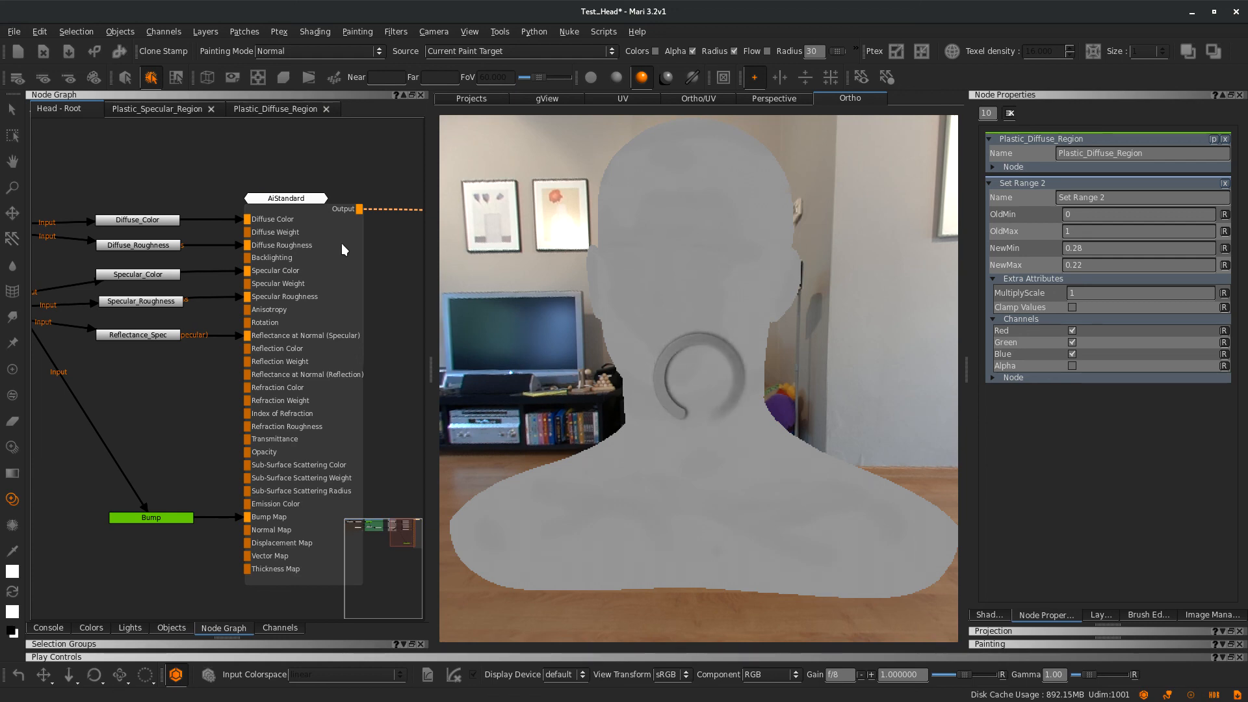
middle_click_drag(687, 446, 665, 431)
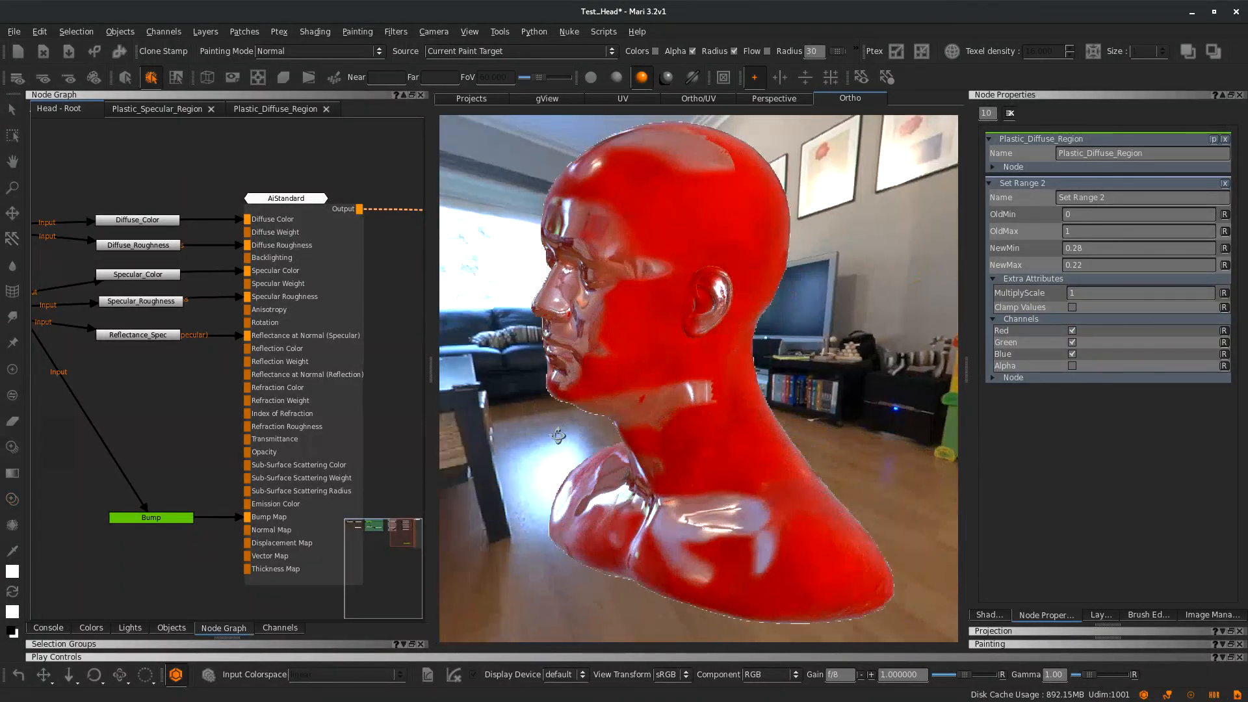
middle_click_drag(558, 436, 542, 412)
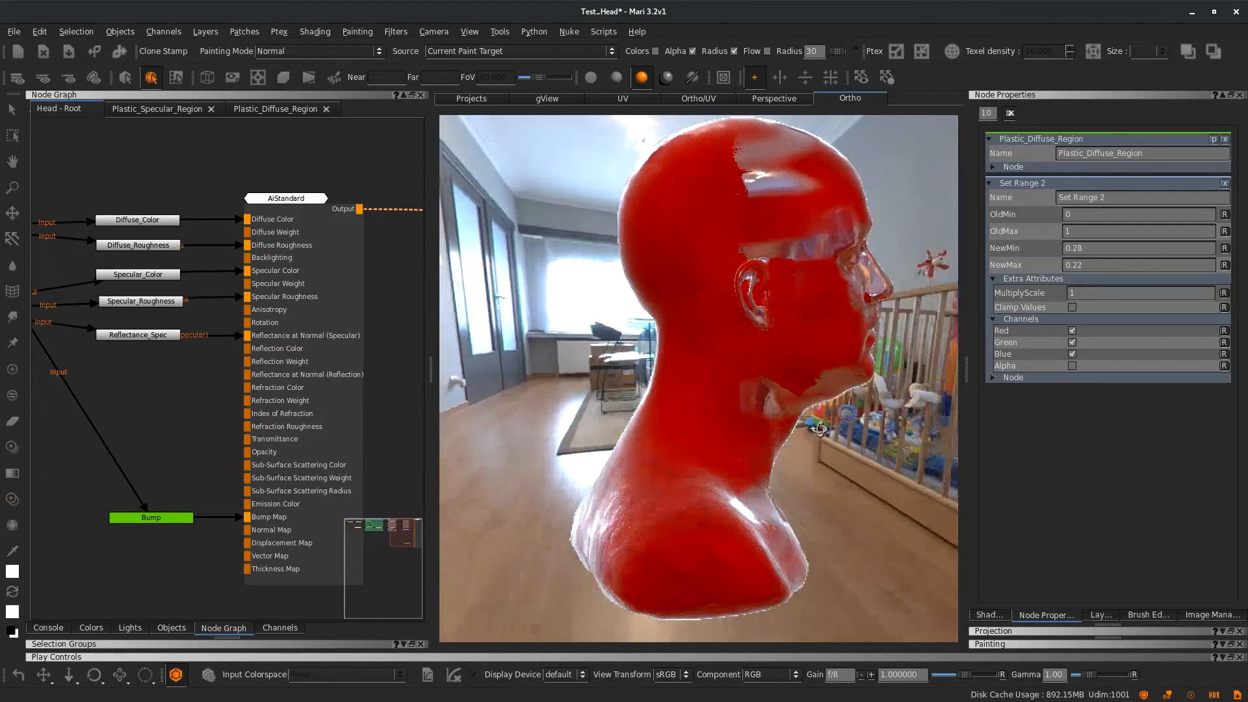
middle_click_drag(782, 443, 654, 461)
mouse_move(609, 450)
left_mouse_down()
mouse_move(743, 424)
mouse_move(789, 327)
mouse_move(758, 418)
mouse_move(724, 446)
mouse_move(657, 425)
mouse_move(539, 422)
left_mouse_up()
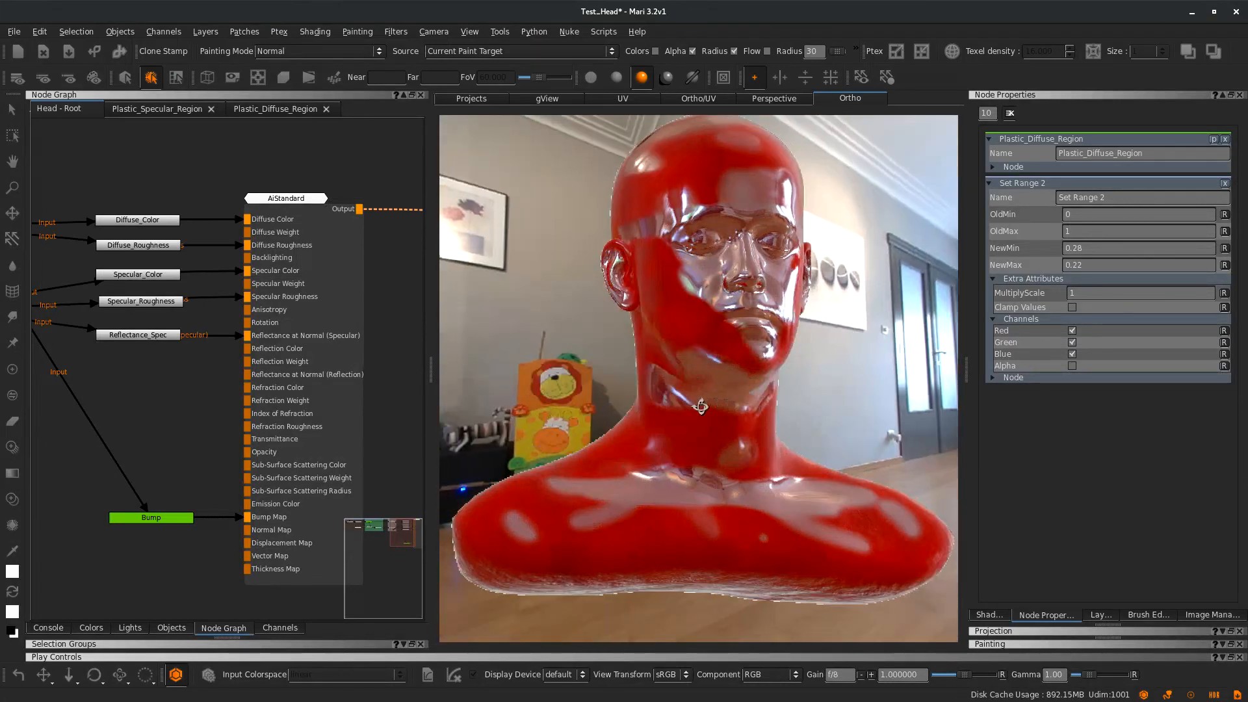